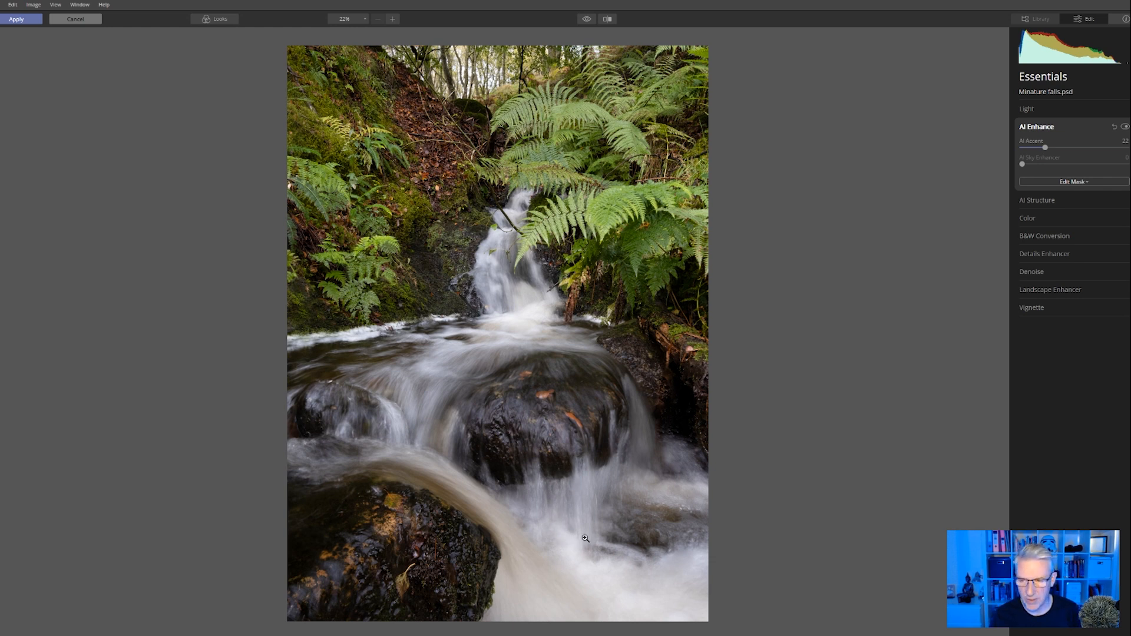
Set the AI Structure amount to 12 and compare the waterfall photo before and after with the split view.
click(1048, 200)
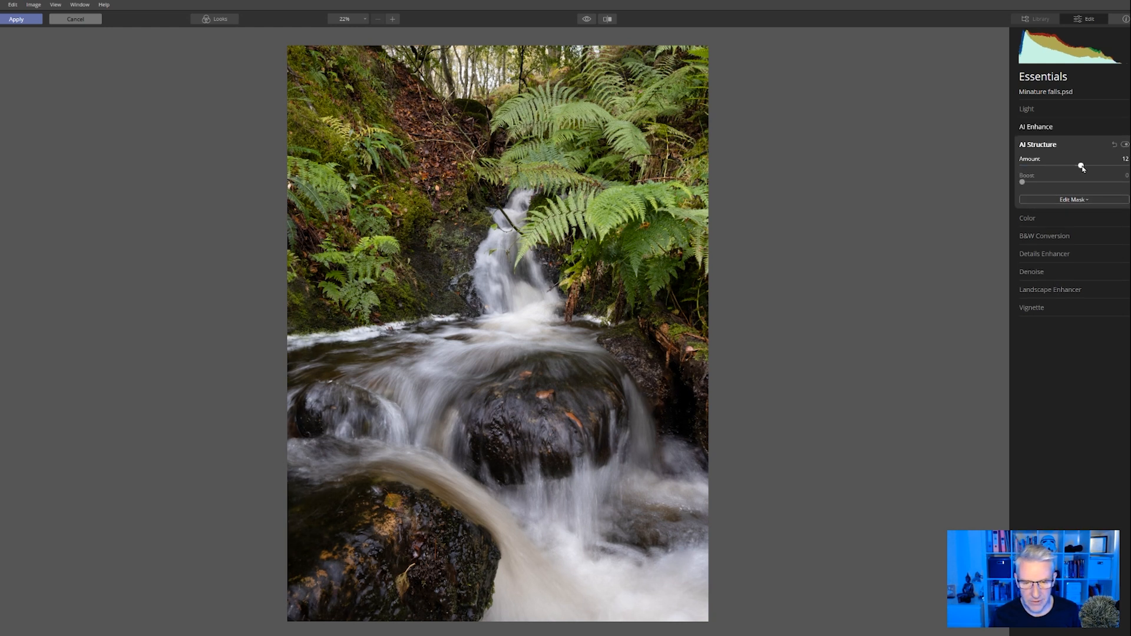
click(607, 19)
drag(490, 290, 373, 294)
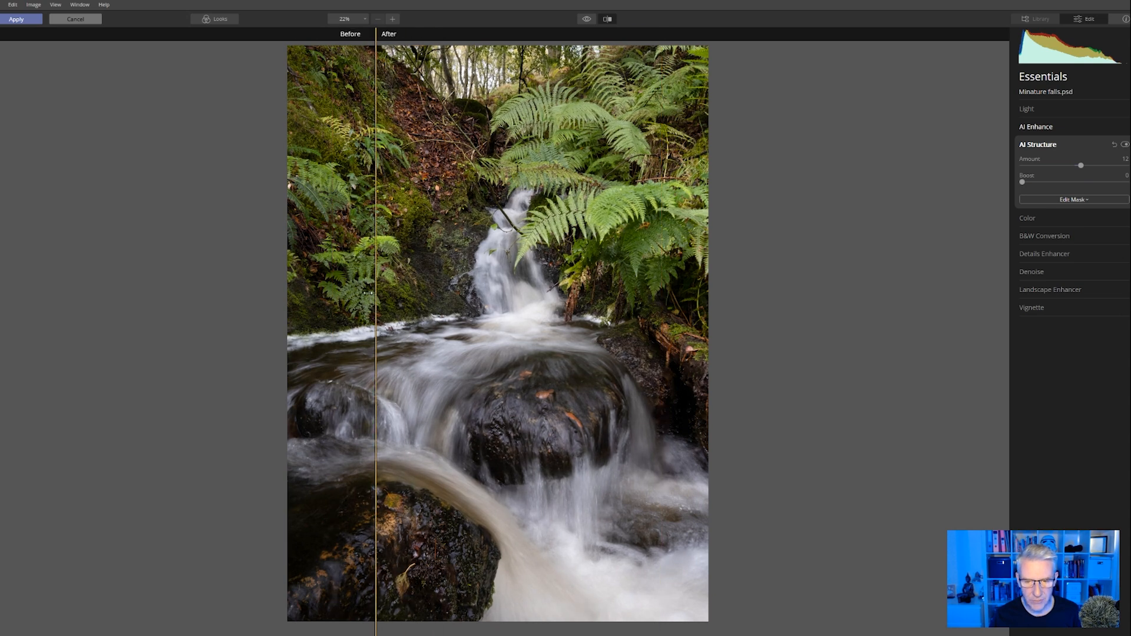
click(605, 21)
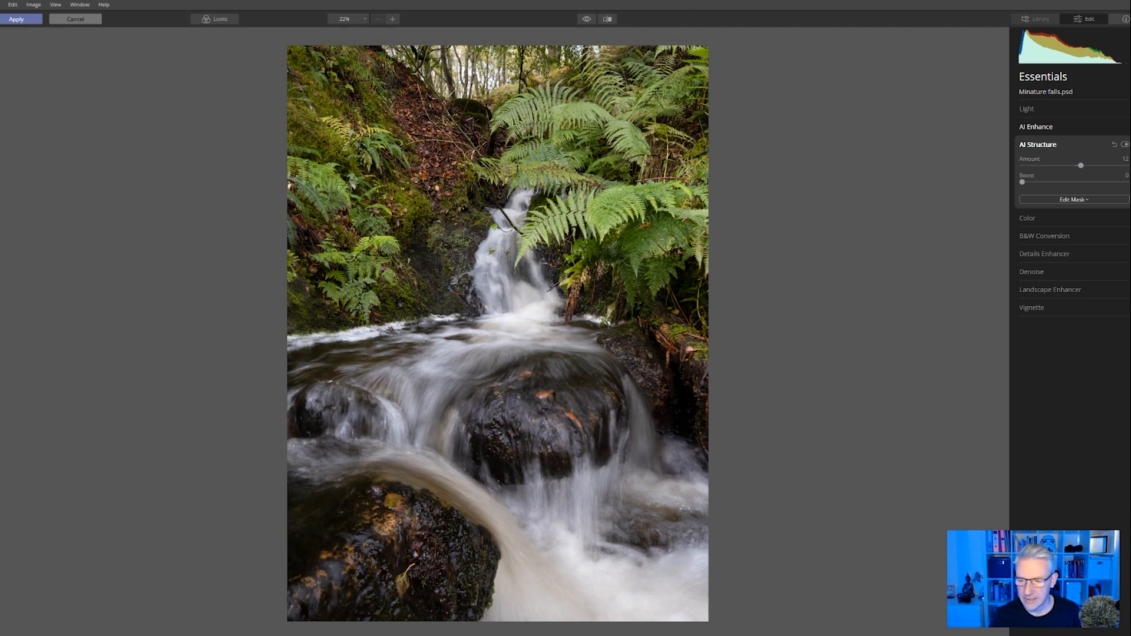
Adjust the photo's green tones in the advanced Color settings to hue -26, saturation -24 and luminance -18.
click(1025, 222)
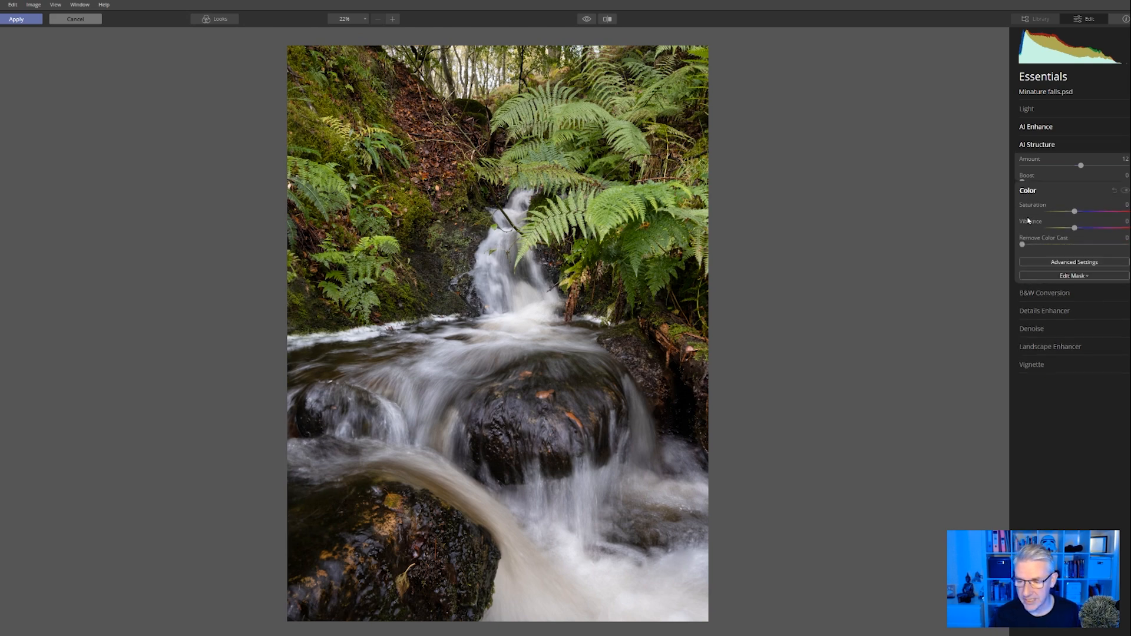
click(1051, 235)
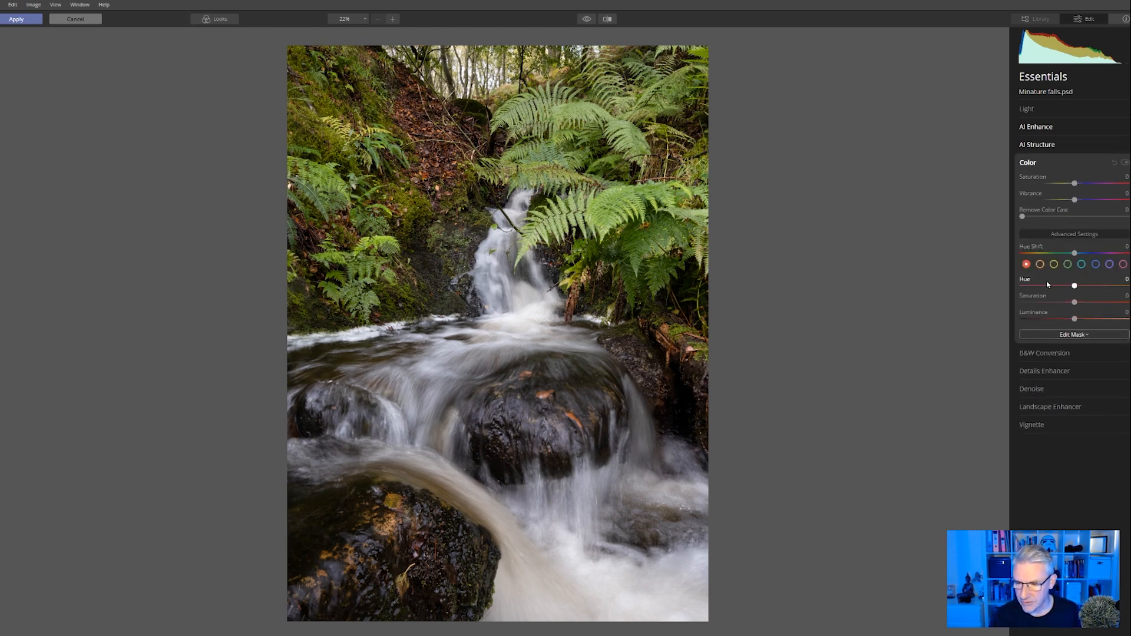
click(1068, 265)
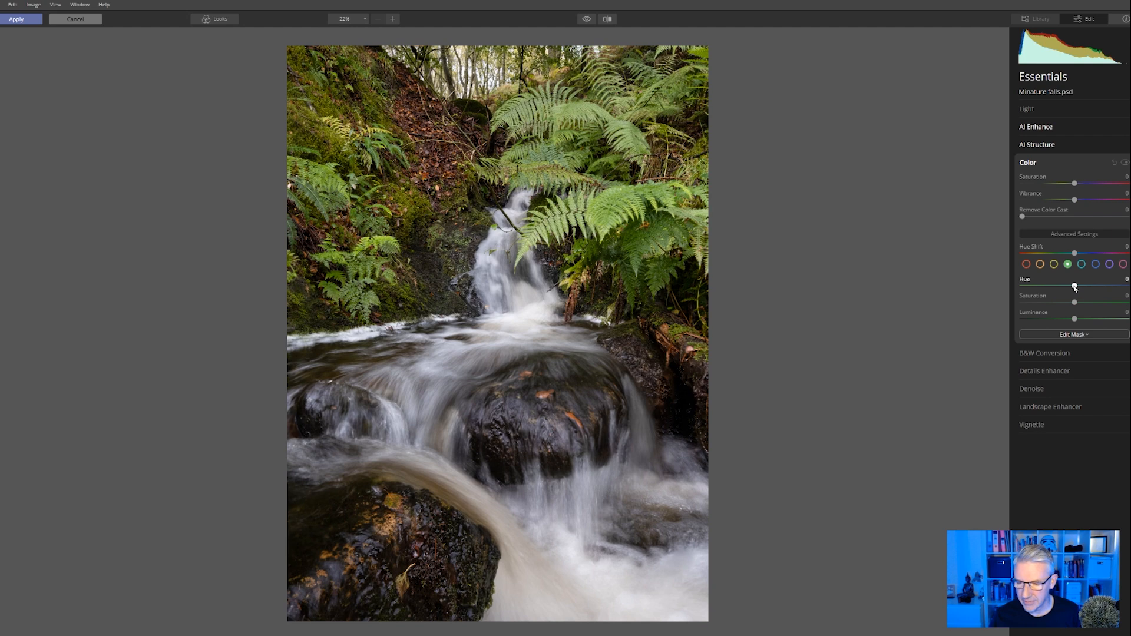
drag(1075, 287, 1070, 287)
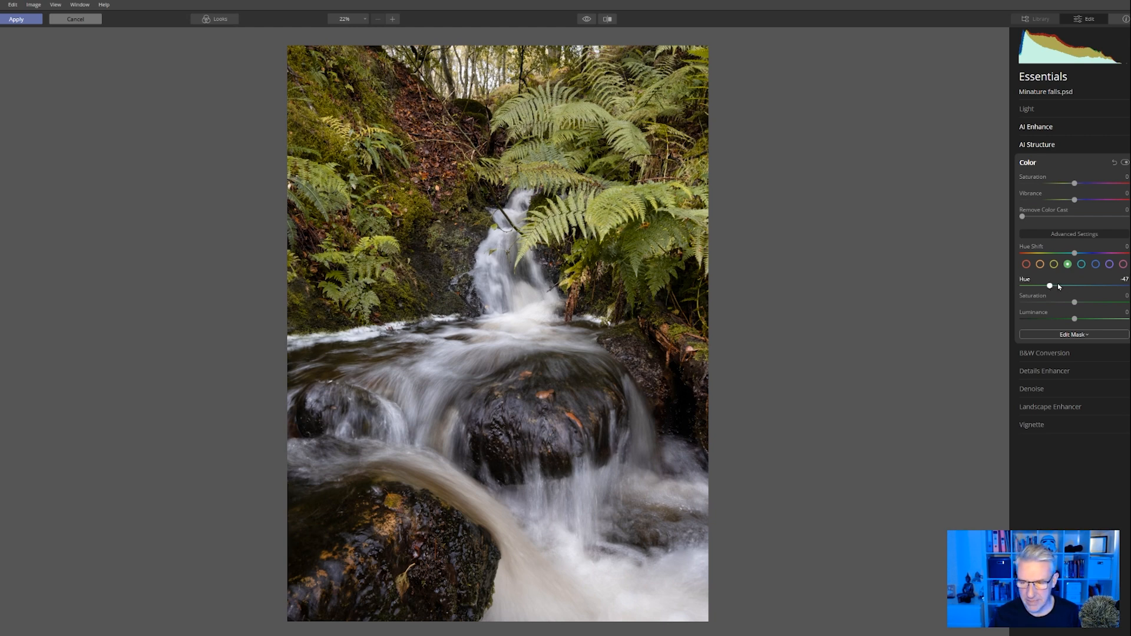
mouse_move(1050, 287)
mouse_down()
mouse_move(1086, 287)
mouse_move(1067, 288)
mouse_up()
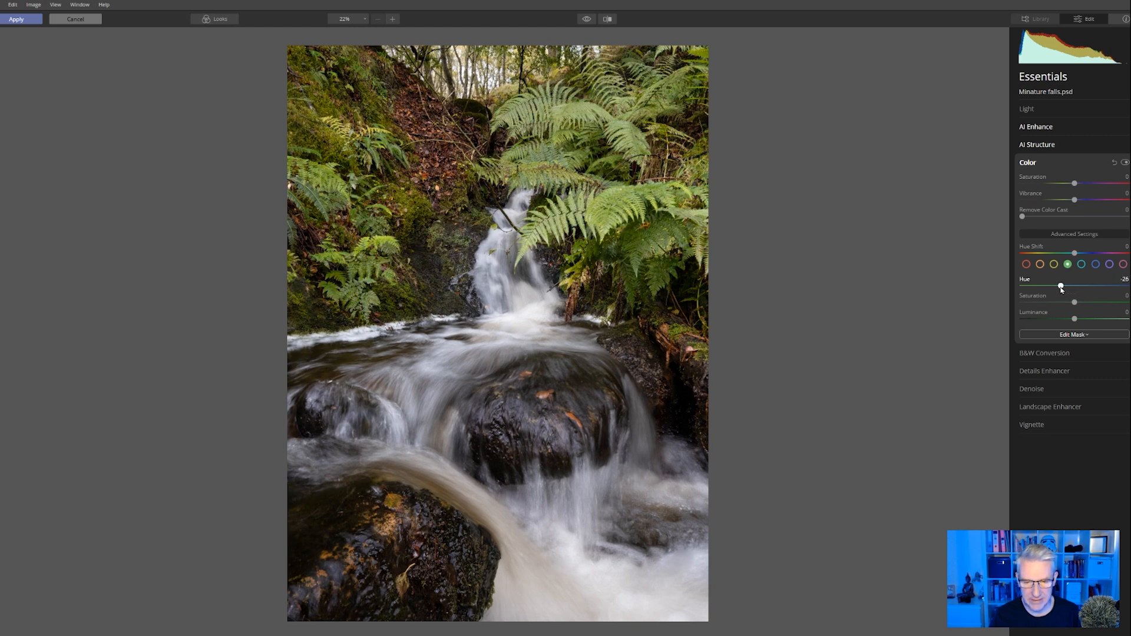
drag(1072, 303, 1060, 303)
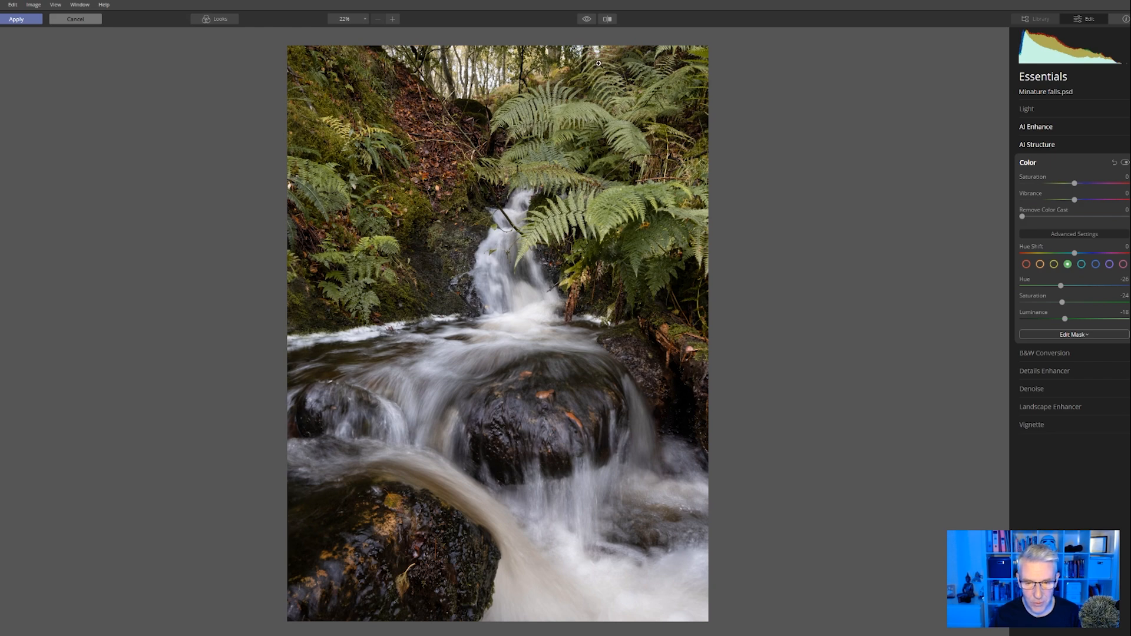
Start a brush mask for the Color adjustment and paint over the foliage at 50% opacity.
click(1082, 335)
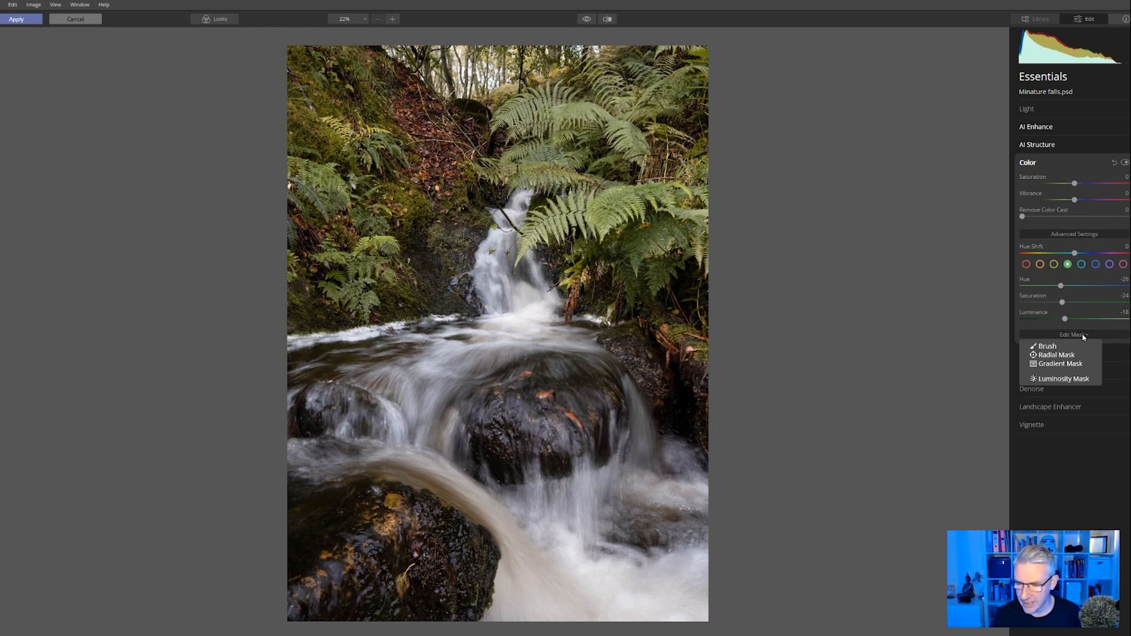
click(1054, 348)
mouse_move(469, 226)
mouse_down()
mouse_move(407, 122)
mouse_move(329, 59)
mouse_move(386, 123)
mouse_move(344, 316)
mouse_move(301, 69)
mouse_move(301, 311)
mouse_move(320, 101)
mouse_move(379, 248)
mouse_move(323, 312)
mouse_move(392, 219)
mouse_move(417, 131)
mouse_move(371, 122)
mouse_move(464, 140)
mouse_move(425, 187)
mouse_move(395, 273)
mouse_move(426, 298)
mouse_move(467, 303)
mouse_move(438, 261)
mouse_up()
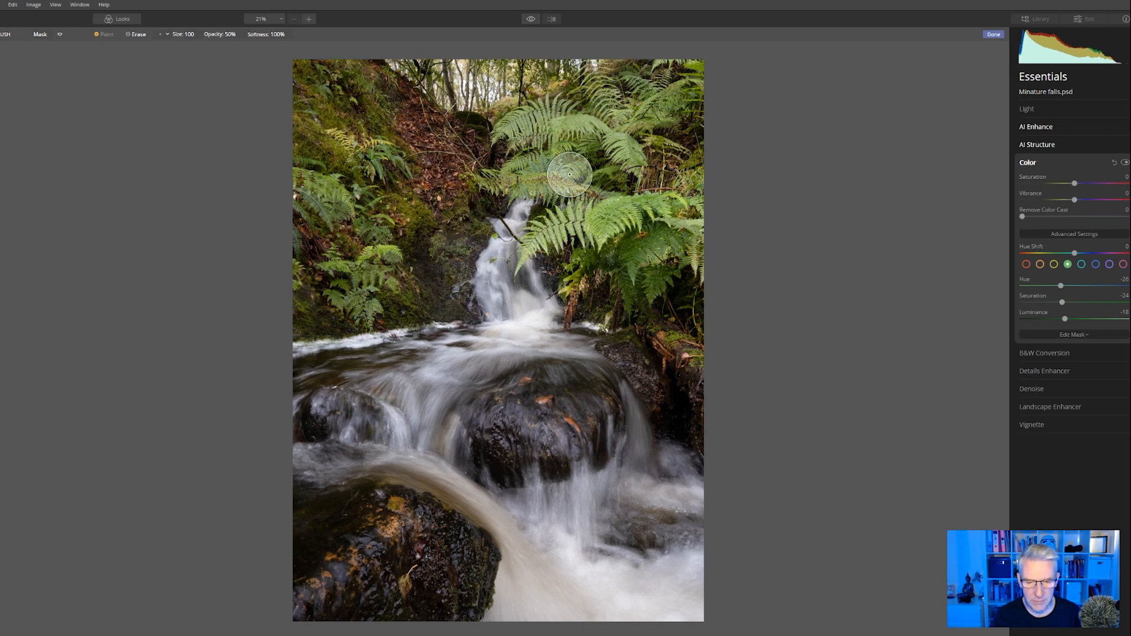
mouse_move(487, 172)
mouse_down()
mouse_move(485, 139)
mouse_move(558, 135)
mouse_move(539, 129)
mouse_move(620, 86)
mouse_move(683, 70)
mouse_move(499, 199)
mouse_move(740, 96)
mouse_move(673, 79)
mouse_move(572, 132)
mouse_move(610, 265)
mouse_move(662, 342)
mouse_move(615, 267)
mouse_move(692, 344)
mouse_move(673, 217)
mouse_move(700, 375)
mouse_move(548, 243)
mouse_move(589, 311)
mouse_move(641, 351)
mouse_move(683, 409)
mouse_move(695, 402)
mouse_move(687, 70)
mouse_move(684, 83)
mouse_move(373, 247)
mouse_move(317, 284)
mouse_move(311, 315)
mouse_move(354, 309)
mouse_move(303, 321)
mouse_move(375, 126)
mouse_move(371, 82)
mouse_move(362, 81)
mouse_move(348, 269)
mouse_move(315, 79)
mouse_move(302, 297)
mouse_move(306, 205)
mouse_move(319, 305)
mouse_move(430, 282)
mouse_move(383, 292)
mouse_move(365, 277)
mouse_up()
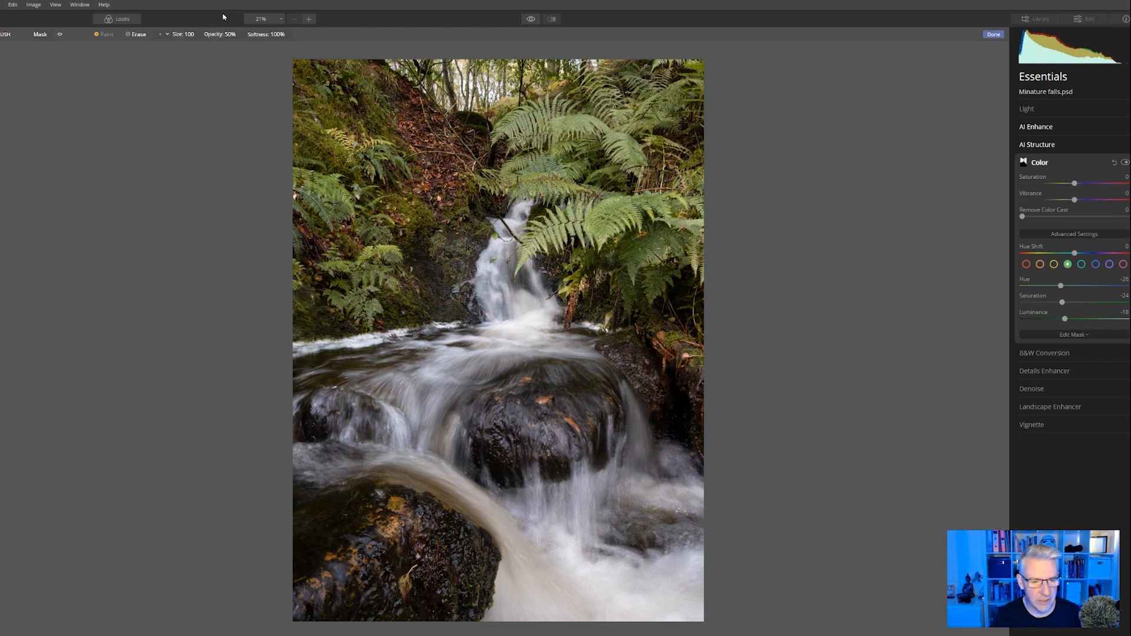
Raise the mask brush opacity to 100%, paint the Color adjustment over the ferns and banks on both sides, and finish the mask.
click(239, 34)
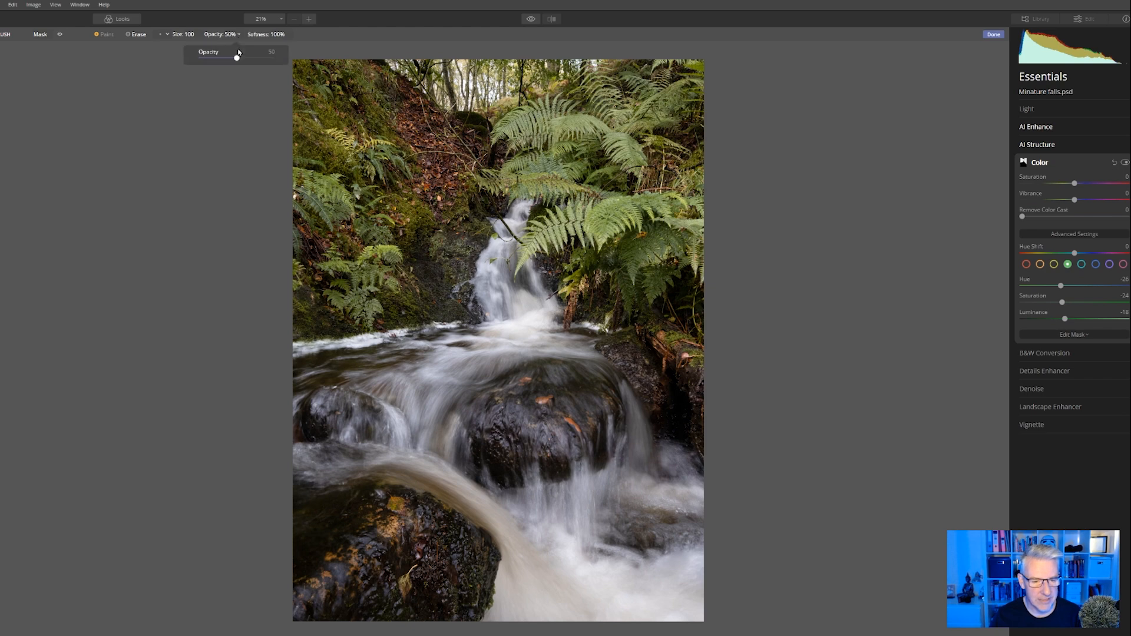
drag(237, 59, 270, 59)
mouse_move(386, 154)
mouse_down()
mouse_move(383, 169)
mouse_move(394, 167)
mouse_move(336, 80)
mouse_move(287, 290)
mouse_move(473, 297)
mouse_up()
mouse_move(560, 247)
mouse_down()
mouse_move(636, 195)
mouse_move(612, 233)
mouse_move(622, 289)
mouse_move(680, 258)
mouse_move(688, 342)
mouse_move(687, 59)
mouse_move(503, 180)
mouse_move(587, 135)
mouse_move(482, 133)
mouse_move(571, 124)
mouse_move(614, 142)
mouse_move(540, 238)
mouse_move(658, 380)
mouse_move(537, 253)
mouse_move(723, 422)
mouse_move(657, 200)
mouse_move(663, 389)
mouse_up()
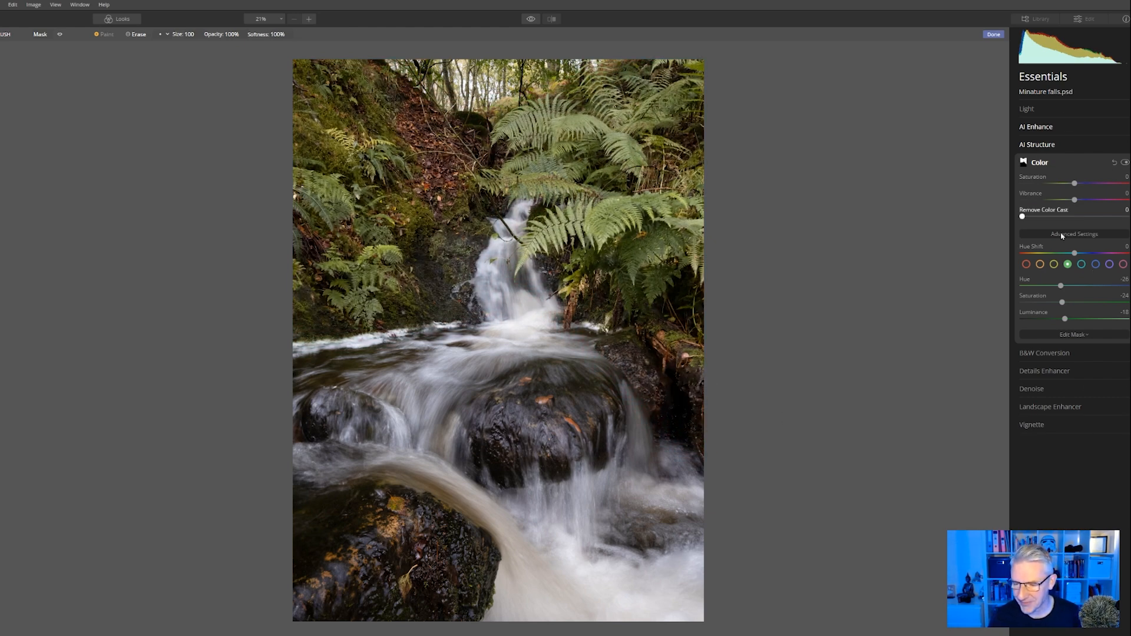
key(Return)
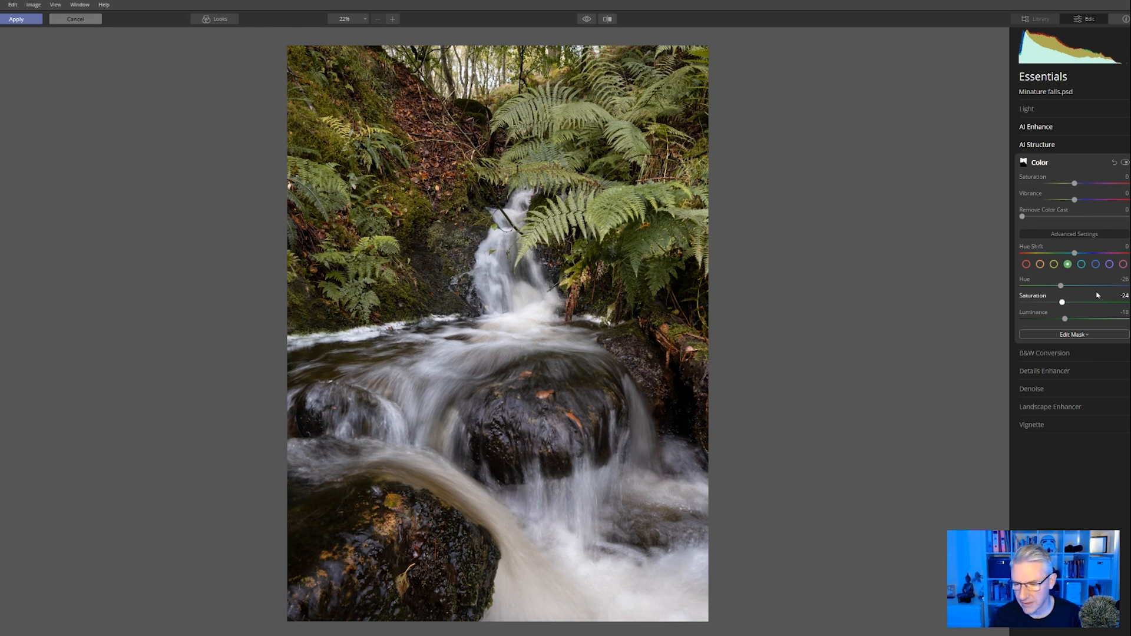
Convert the photo to black and white and brush-mask the conversion onto the flowing water at 50% opacity.
click(1054, 353)
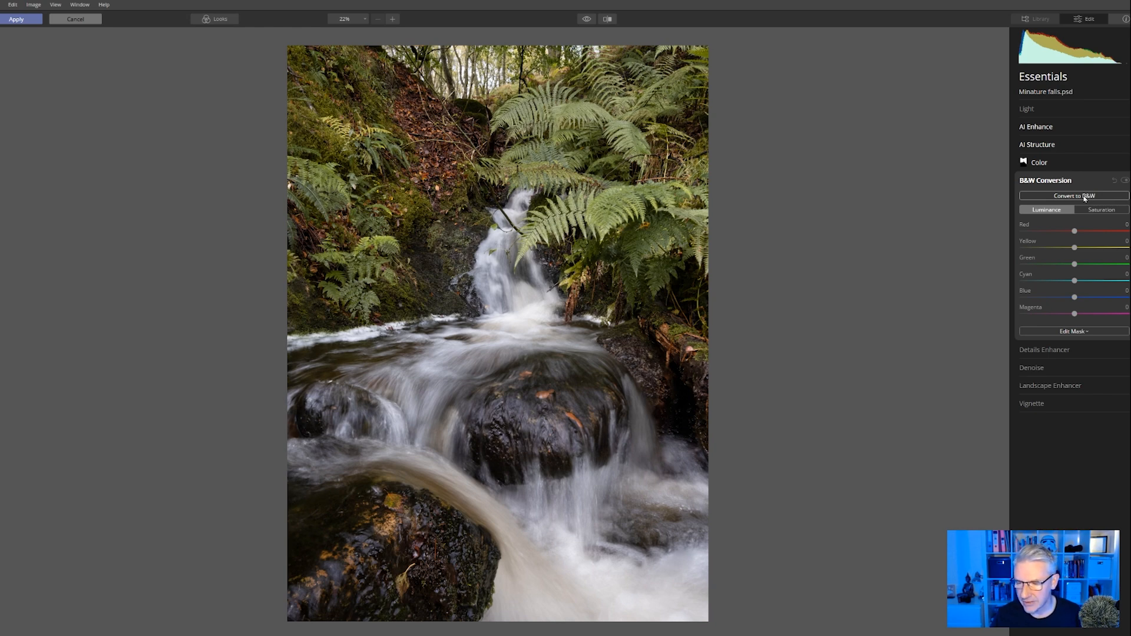
click(1085, 197)
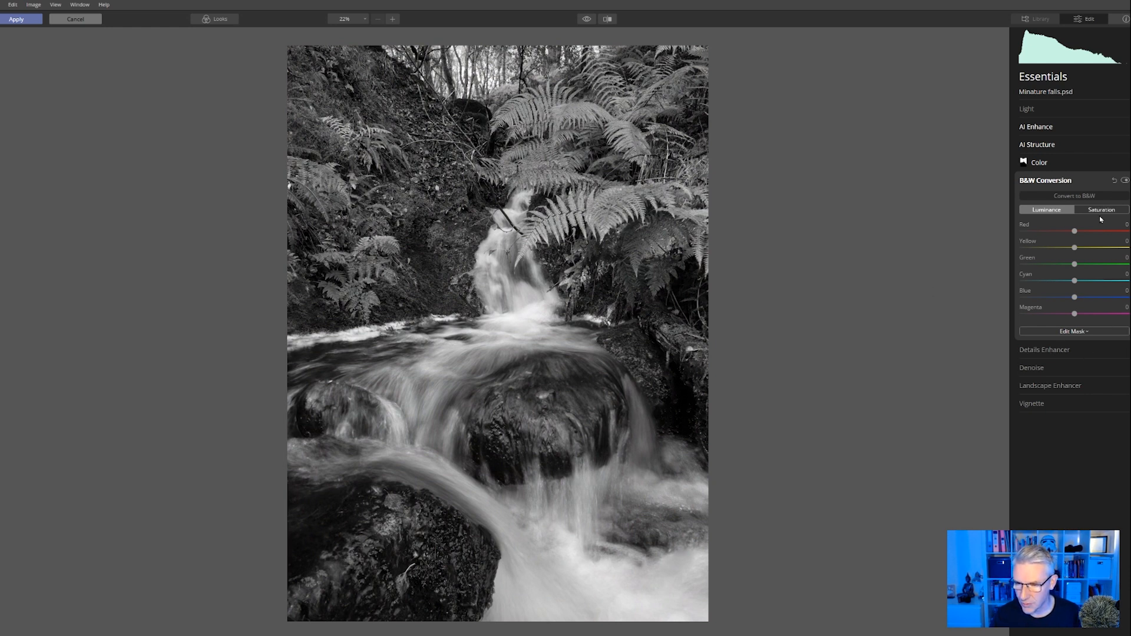
click(1080, 333)
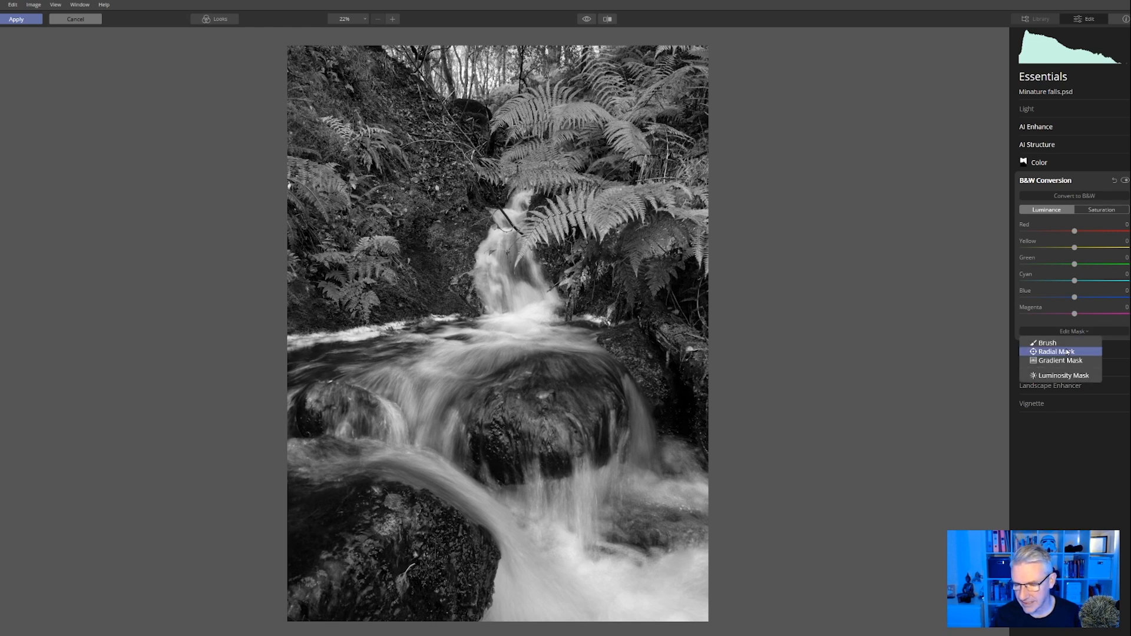
click(1064, 344)
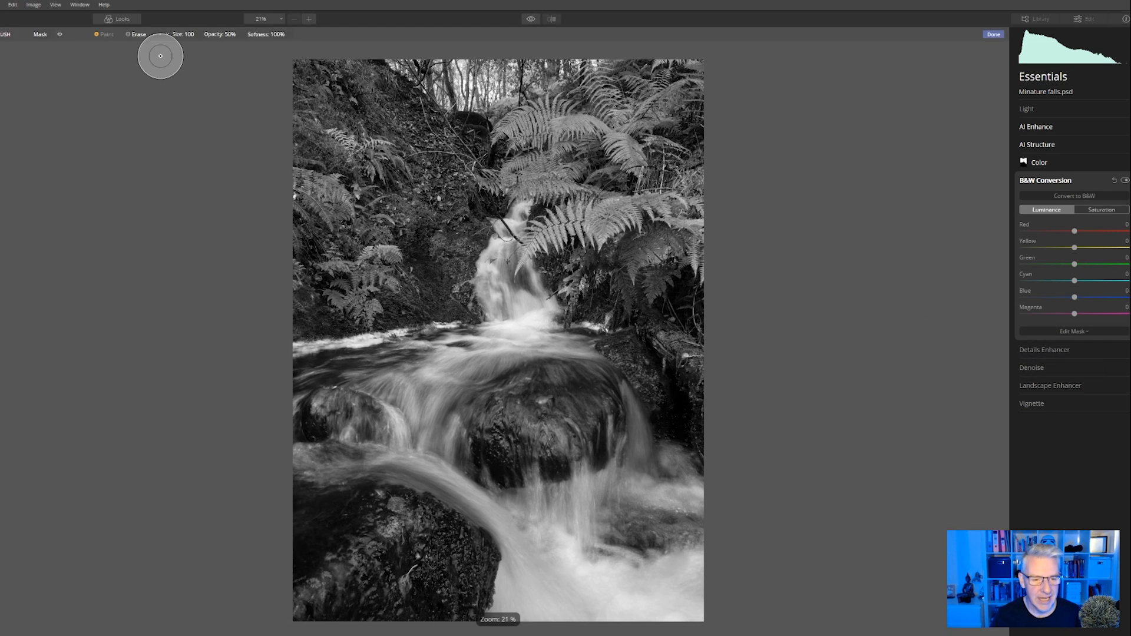
mouse_move(464, 369)
mouse_down()
mouse_move(438, 389)
mouse_move(459, 355)
mouse_move(435, 373)
mouse_move(407, 374)
mouse_move(438, 354)
mouse_move(295, 372)
mouse_move(539, 333)
mouse_move(491, 289)
mouse_move(505, 312)
mouse_move(536, 305)
mouse_move(528, 330)
mouse_move(429, 391)
mouse_move(431, 451)
mouse_move(404, 410)
mouse_move(425, 466)
mouse_move(277, 448)
mouse_move(412, 456)
mouse_move(371, 408)
mouse_move(360, 449)
mouse_move(363, 418)
mouse_move(362, 434)
mouse_move(278, 399)
mouse_up()
mouse_move(494, 489)
mouse_down()
mouse_move(519, 533)
mouse_move(491, 501)
mouse_move(409, 463)
mouse_move(517, 533)
mouse_move(517, 583)
mouse_move(503, 618)
mouse_move(586, 504)
mouse_move(568, 541)
mouse_move(517, 509)
mouse_move(642, 480)
mouse_move(655, 492)
mouse_move(666, 459)
mouse_move(736, 535)
mouse_move(535, 504)
mouse_move(684, 513)
mouse_move(679, 534)
mouse_move(548, 556)
mouse_move(687, 566)
mouse_move(575, 588)
mouse_move(703, 599)
mouse_move(534, 606)
mouse_move(504, 620)
mouse_move(522, 617)
mouse_move(520, 562)
mouse_move(736, 603)
mouse_move(648, 533)
mouse_up()
Reduce the mask brush to size 40 and paint the black-and-white conversion over the water near the upper fall.
key(bracketleft)
key(bracketleft)
key(bracketleft)
key(bracketleft)
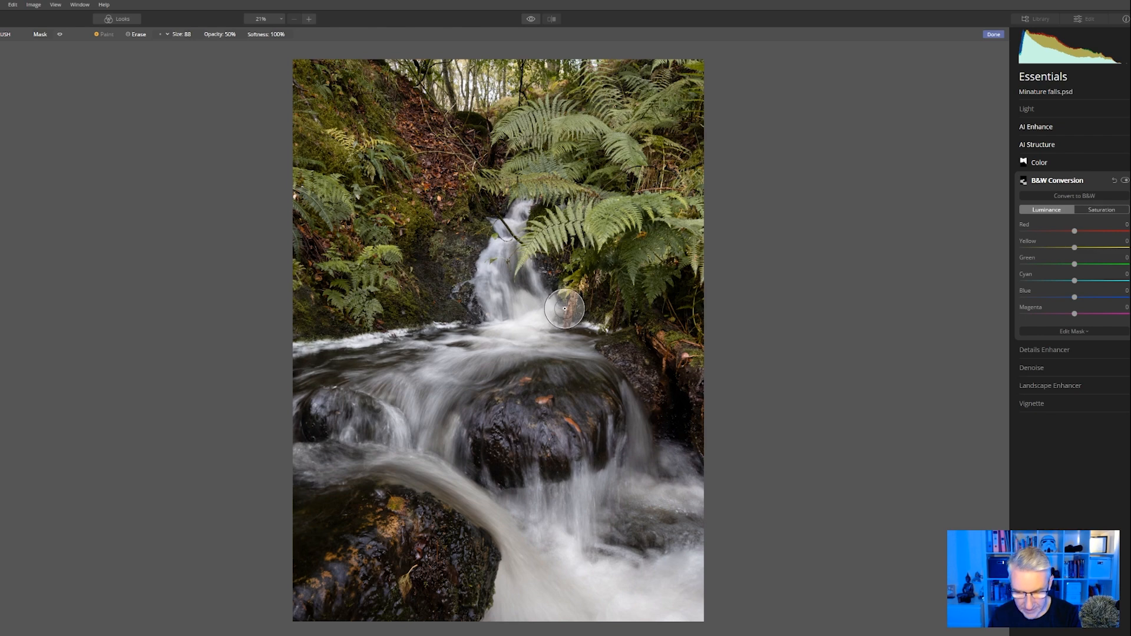
key(bracketleft)
mouse_move(518, 354)
mouse_down()
mouse_move(497, 268)
mouse_move(481, 273)
mouse_move(480, 259)
mouse_move(525, 208)
mouse_move(505, 267)
mouse_move(536, 289)
mouse_move(531, 269)
mouse_move(539, 291)
mouse_move(534, 308)
mouse_move(519, 290)
mouse_move(495, 292)
mouse_move(505, 320)
mouse_up()
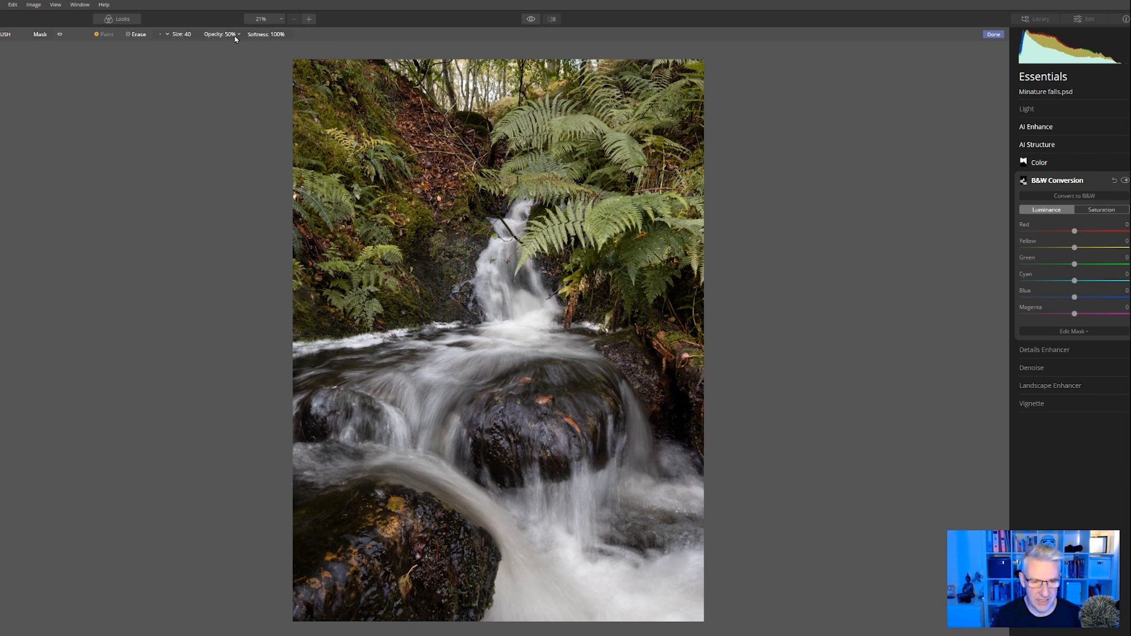
Paint the black-and-white mask over the lower stream around the rocks, compare with the original, and finish the mask.
mouse_move(500, 529)
mouse_down()
mouse_move(369, 467)
mouse_move(437, 474)
mouse_move(330, 465)
mouse_move(483, 517)
mouse_move(567, 592)
mouse_up()
mouse_move(426, 483)
mouse_down()
mouse_move(381, 471)
mouse_move(453, 490)
mouse_move(509, 548)
mouse_move(521, 581)
mouse_up()
mouse_move(491, 514)
mouse_down()
mouse_move(395, 470)
mouse_move(349, 464)
mouse_move(294, 478)
mouse_move(336, 469)
mouse_move(306, 492)
mouse_move(338, 471)
mouse_move(300, 519)
mouse_move(337, 496)
mouse_move(279, 534)
mouse_move(294, 467)
mouse_move(293, 510)
mouse_move(294, 459)
mouse_up()
mouse_move(388, 468)
mouse_down()
mouse_move(527, 552)
mouse_move(528, 530)
mouse_up()
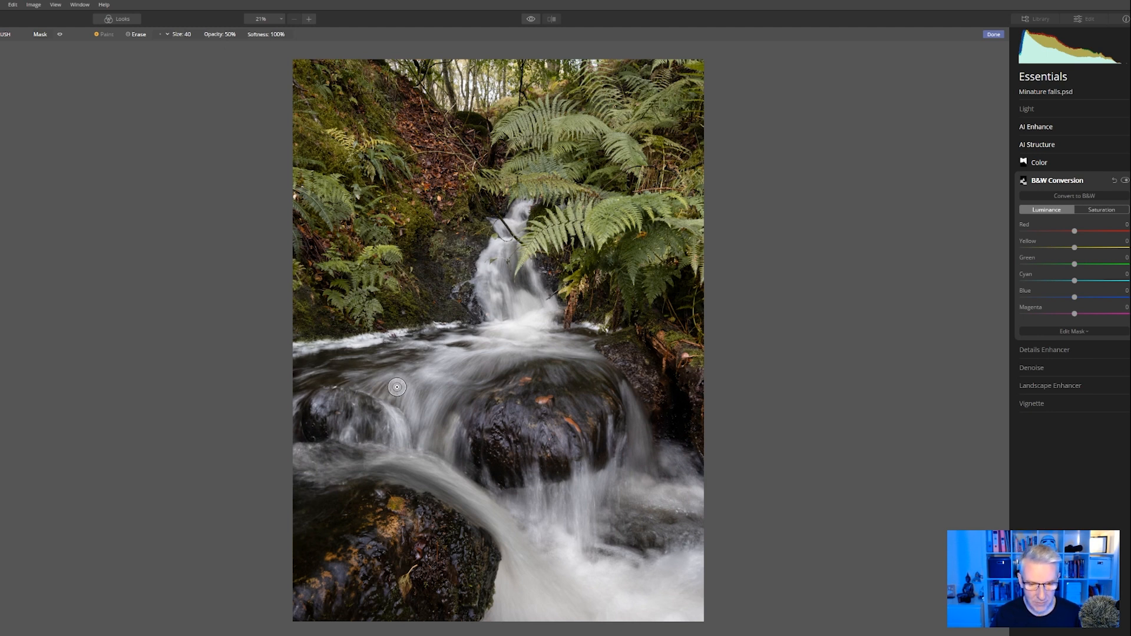
click(531, 19)
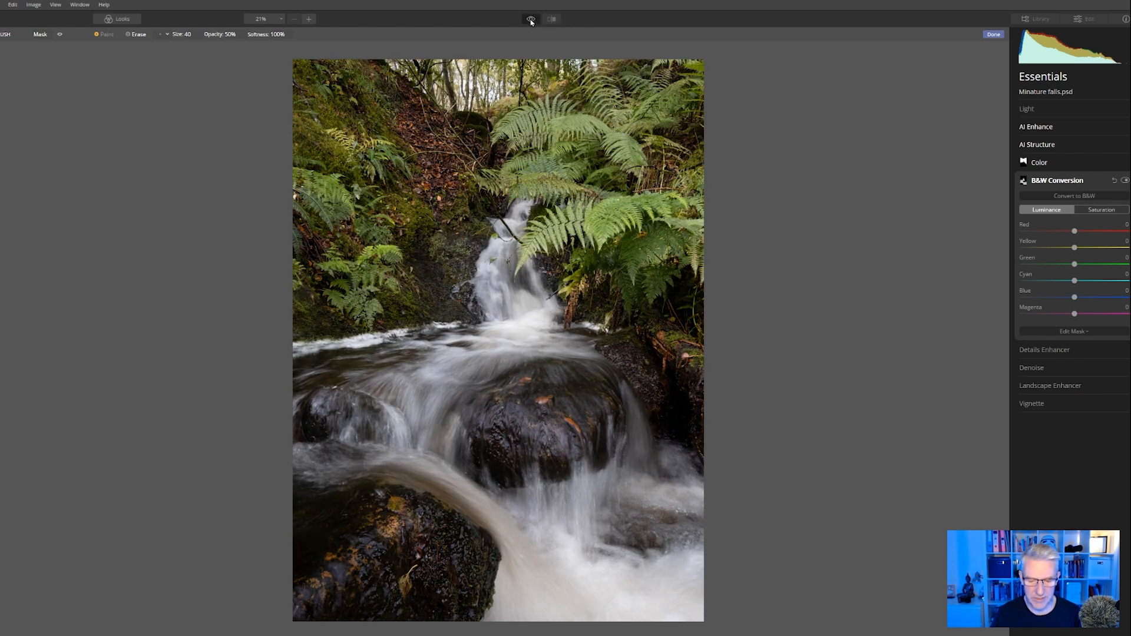
click(531, 21)
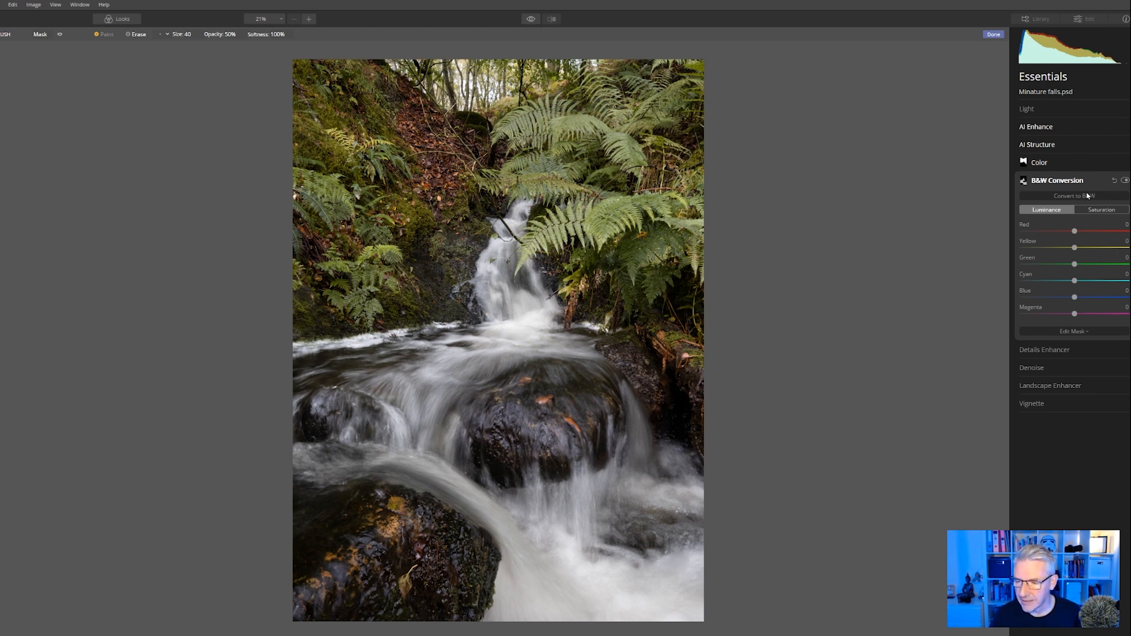
click(1079, 332)
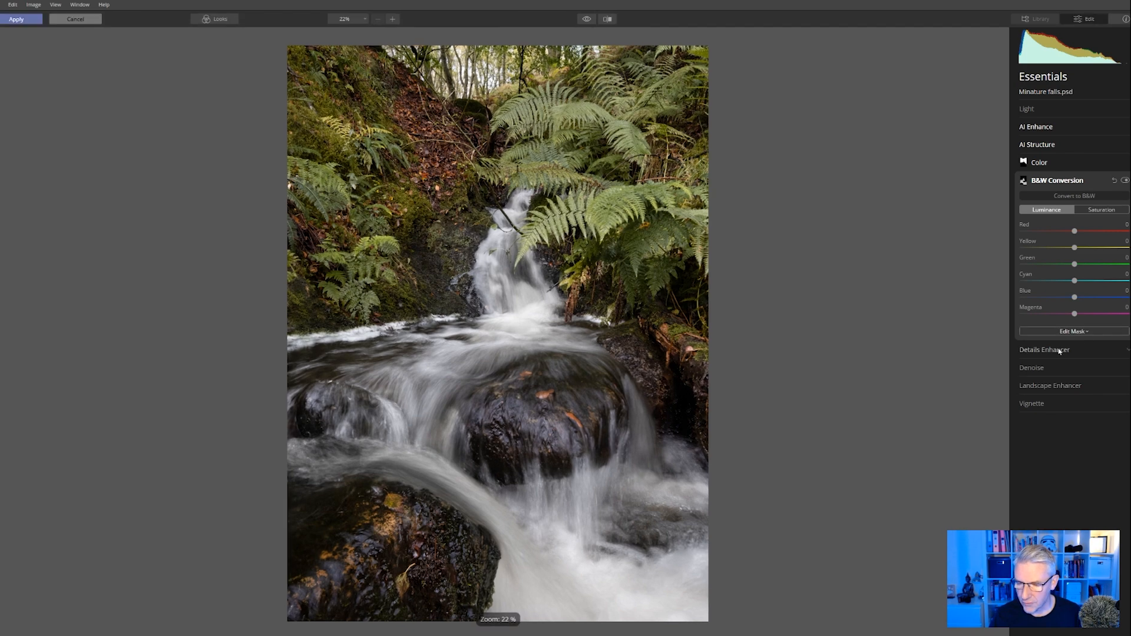
Set Small Details to 17 in Details Enhancer and toggle the filter off and on to compare its effect.
click(1055, 350)
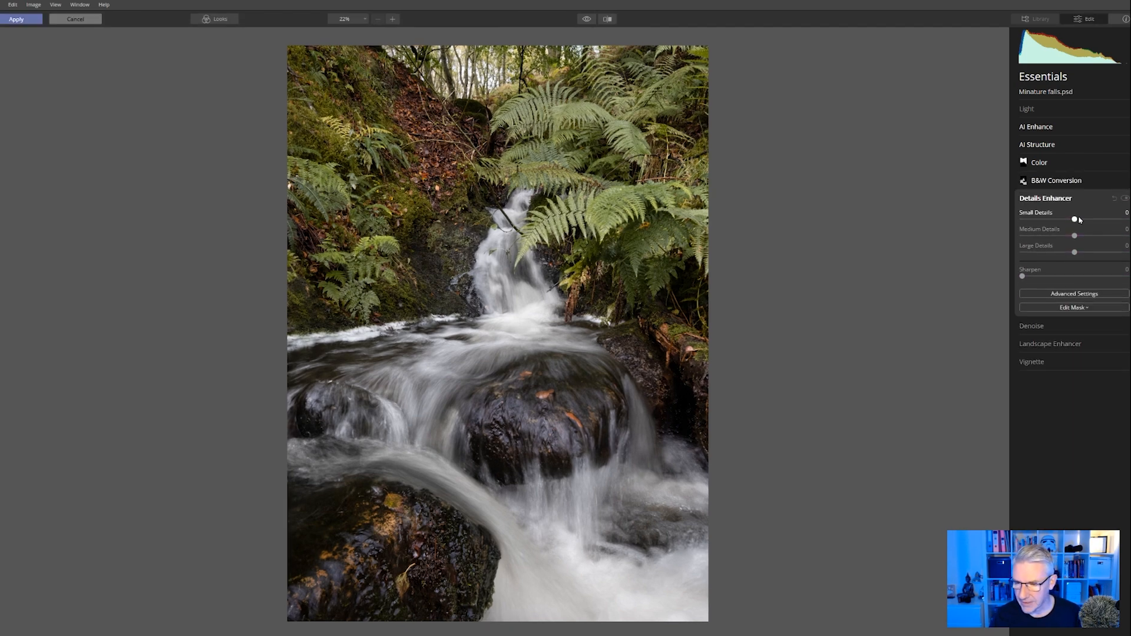
drag(1075, 220, 1083, 220)
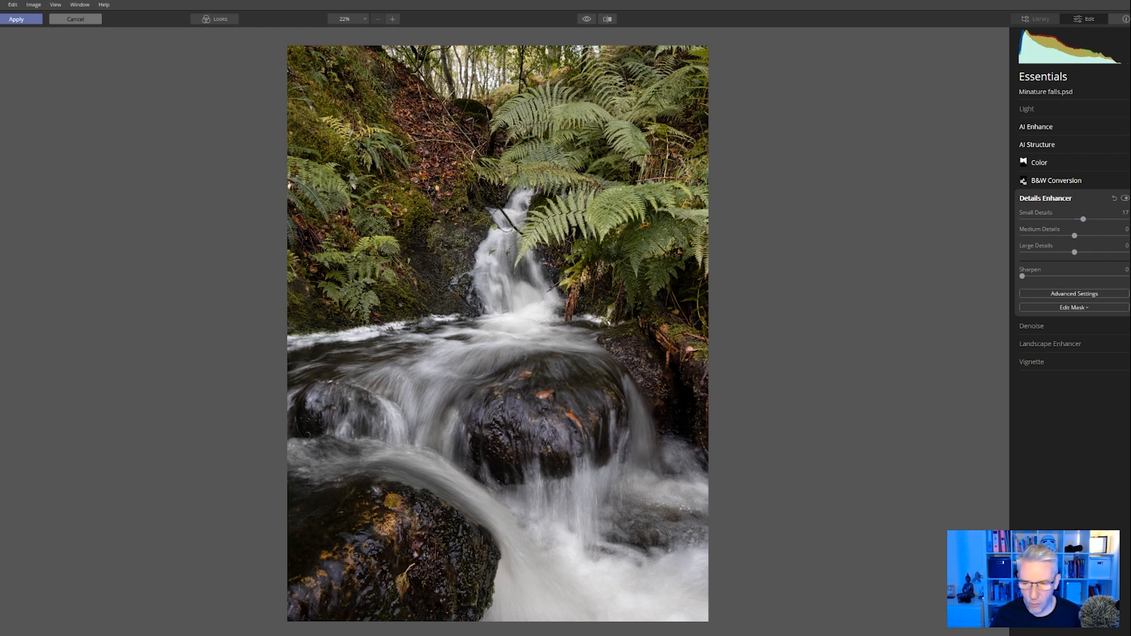
click(1124, 199)
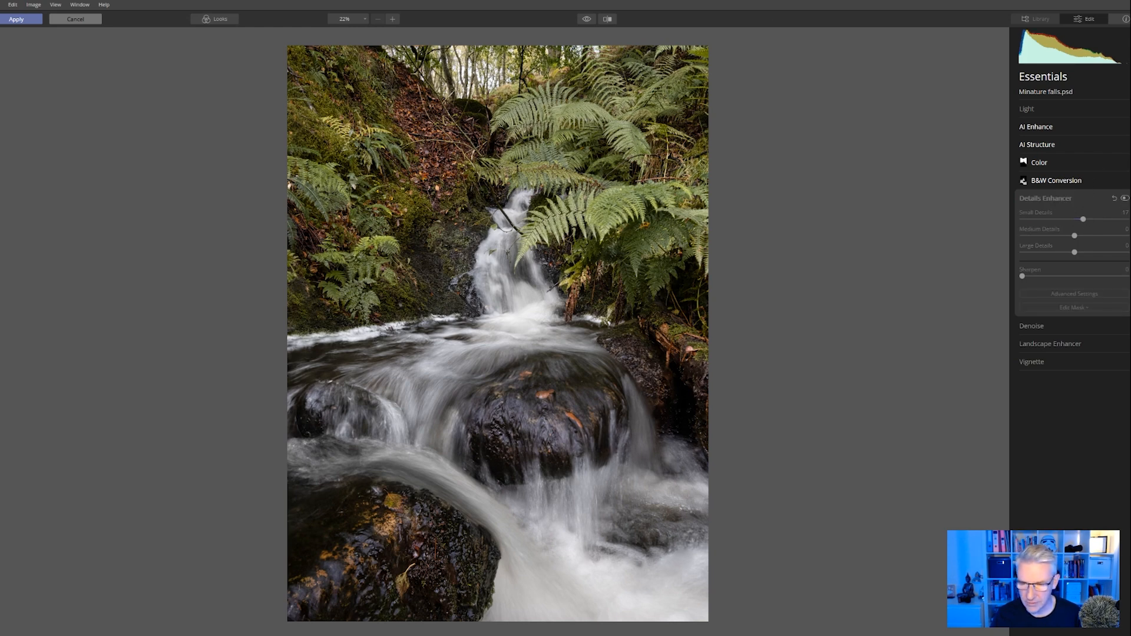
click(1125, 199)
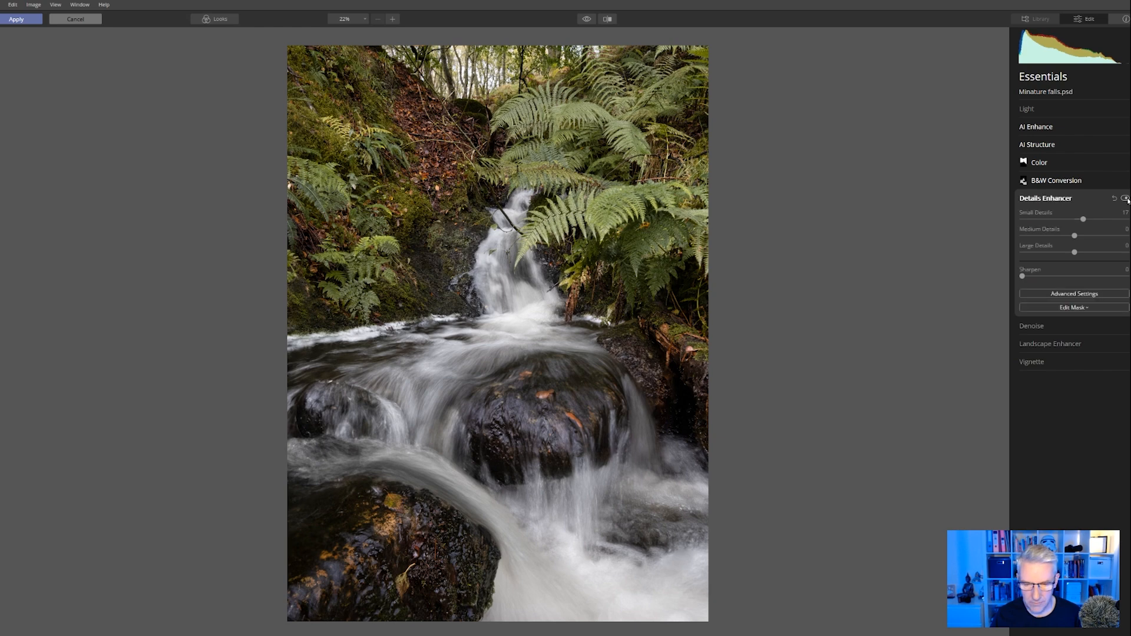
click(1042, 197)
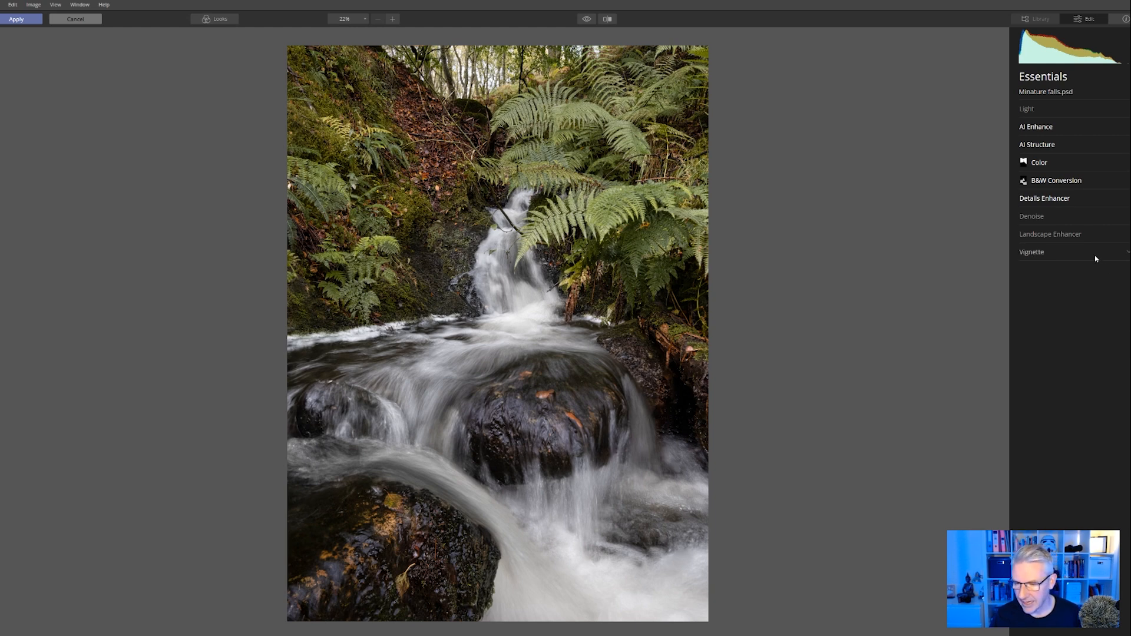
Set Golden Hour to 7 in Landscape Enhancer to warm the photo slightly.
click(1068, 234)
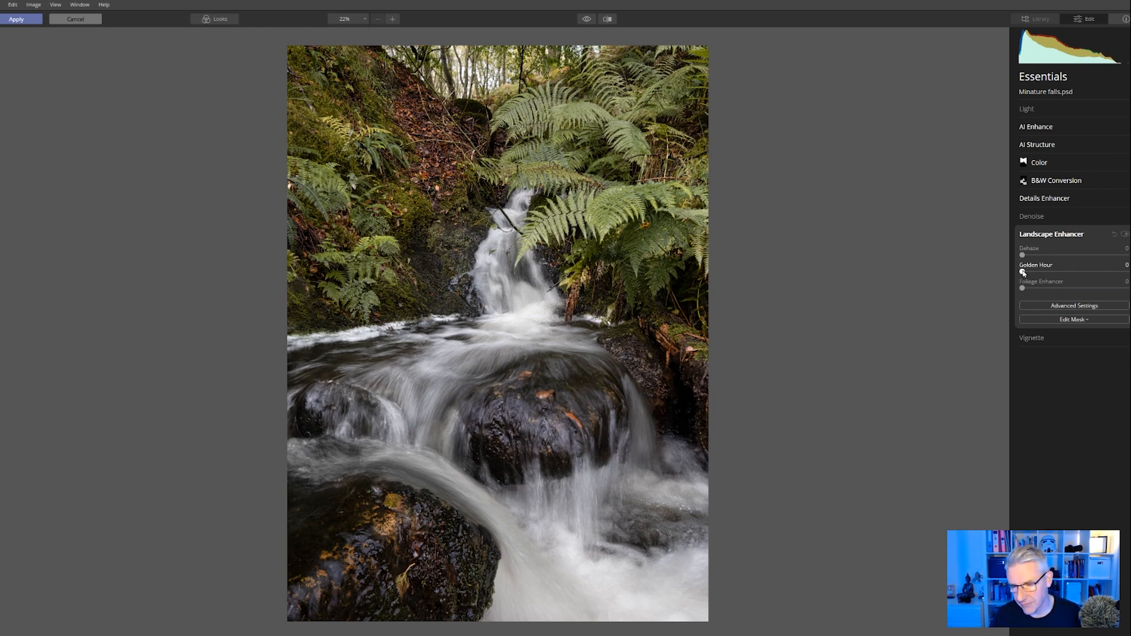
drag(1023, 272, 1058, 274)
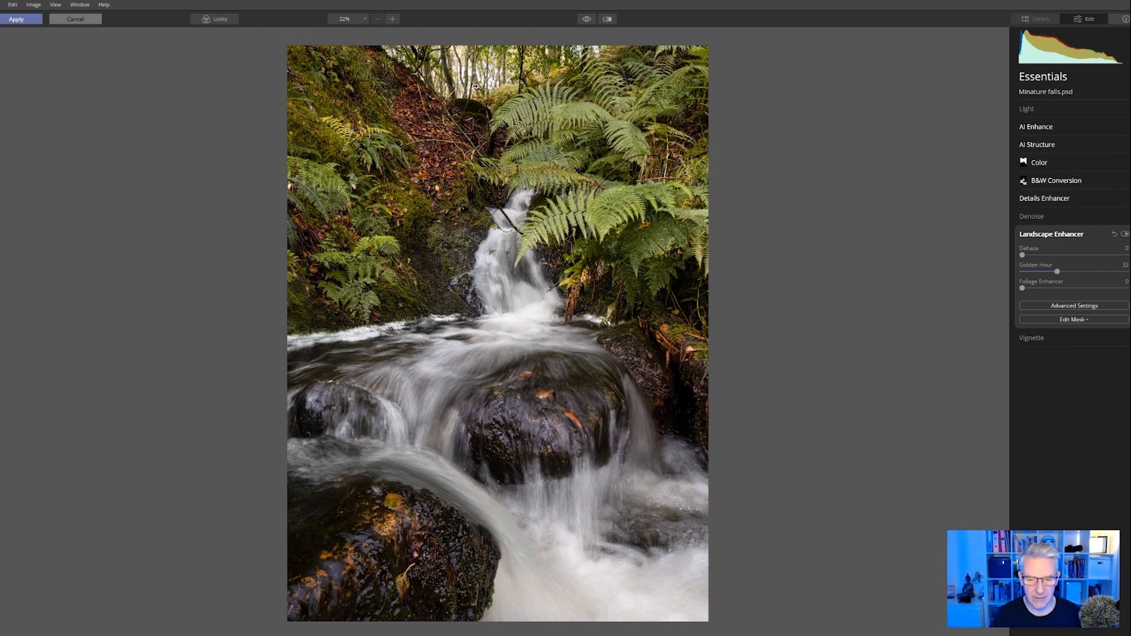
drag(1056, 273, 1031, 278)
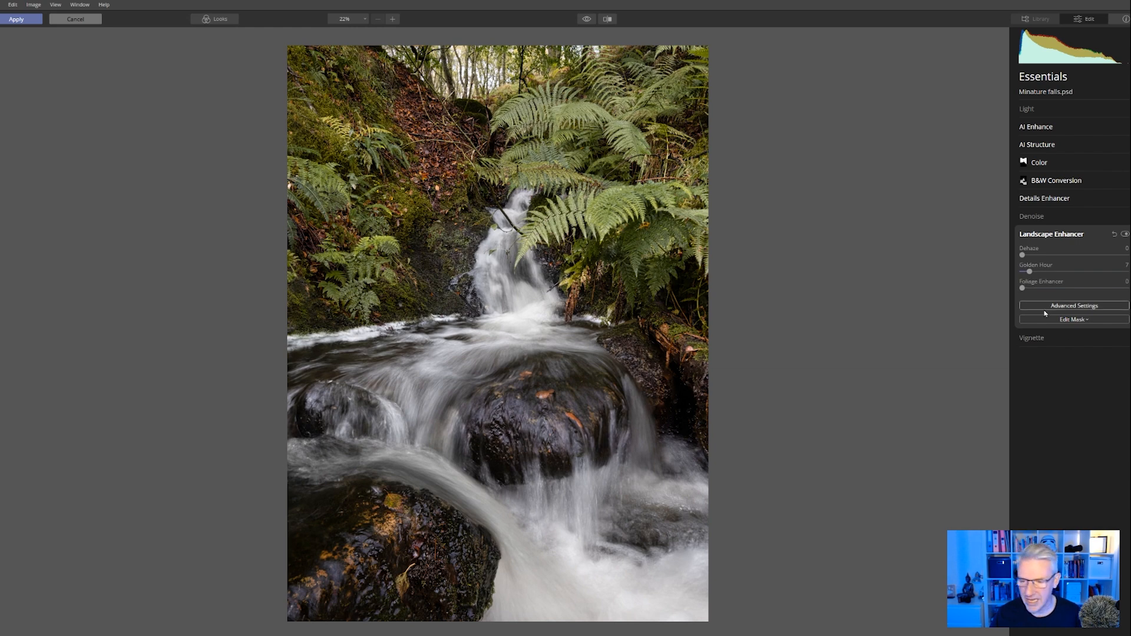
click(1054, 234)
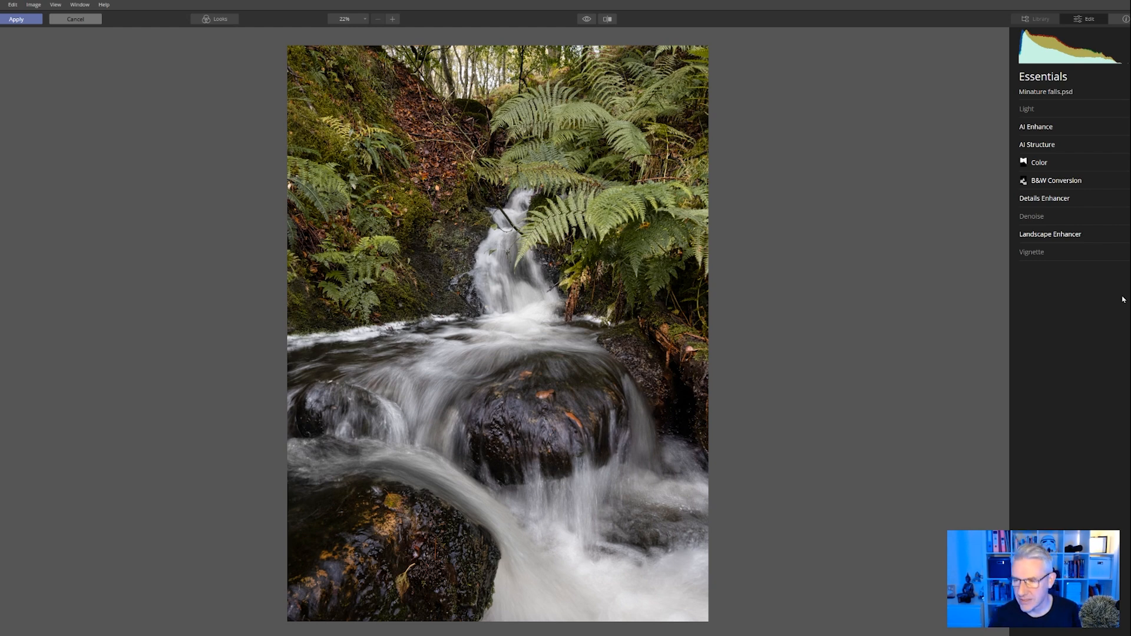
Add a new adjustment layer and apply the Mystical filter to it with Amount 25.
click(1130, 40)
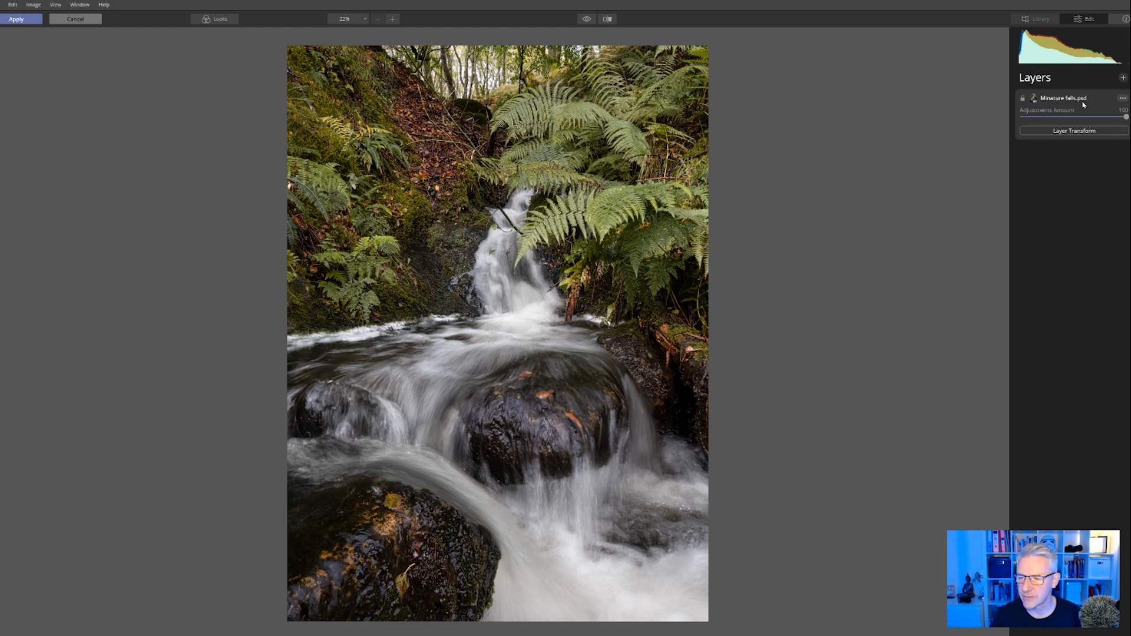
click(1124, 78)
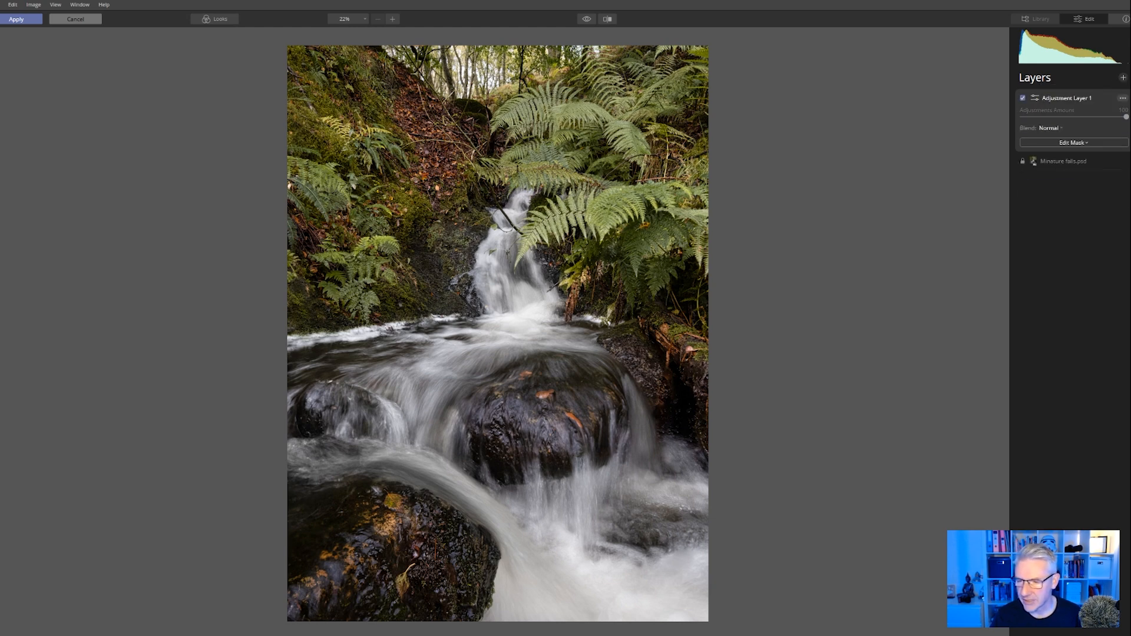
click(1033, 198)
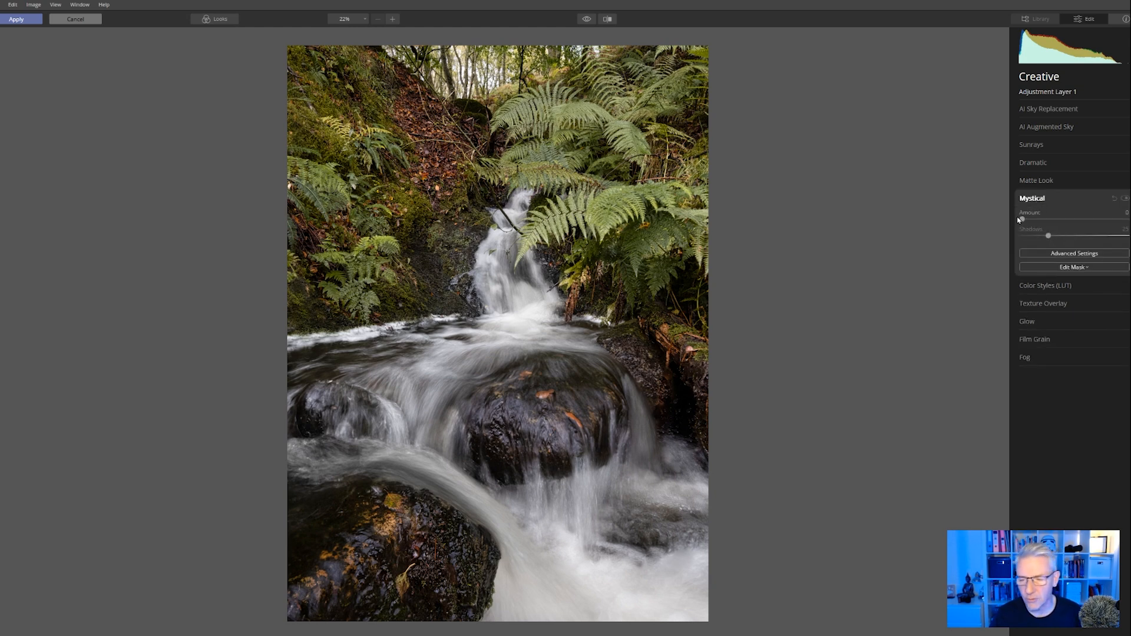
drag(1022, 221, 1057, 219)
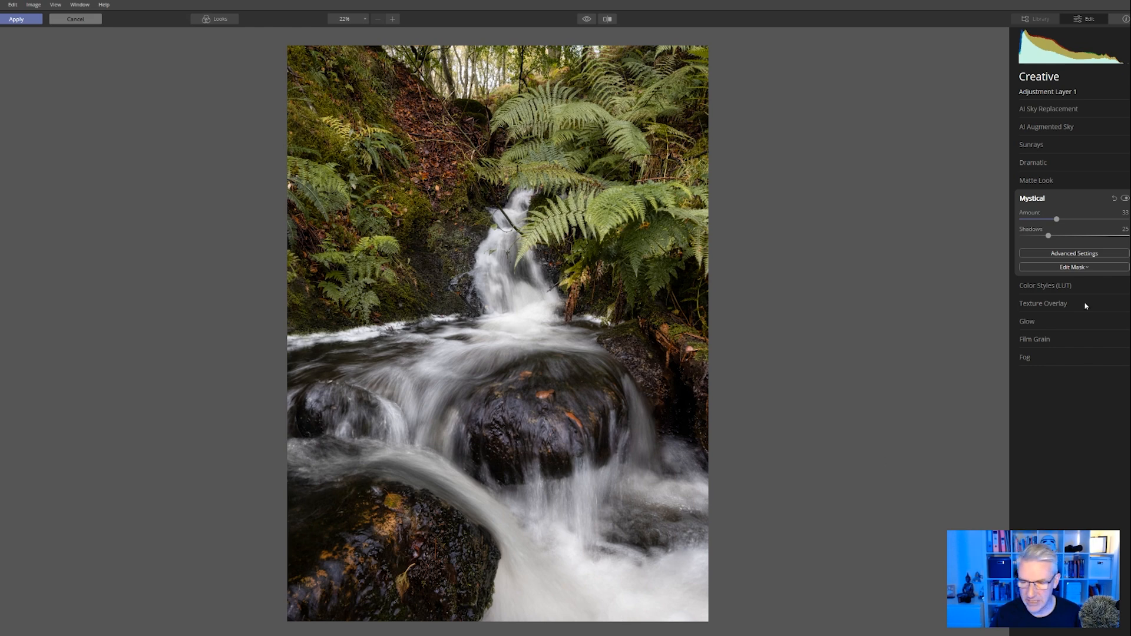
drag(1056, 219, 1072, 221)
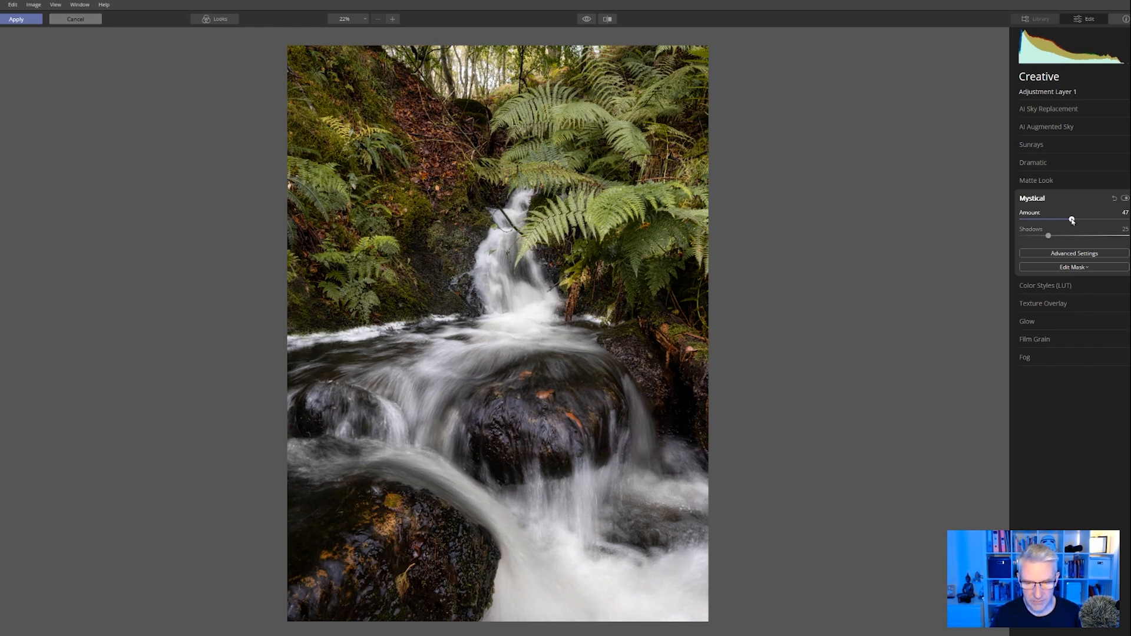
drag(1072, 221, 1049, 222)
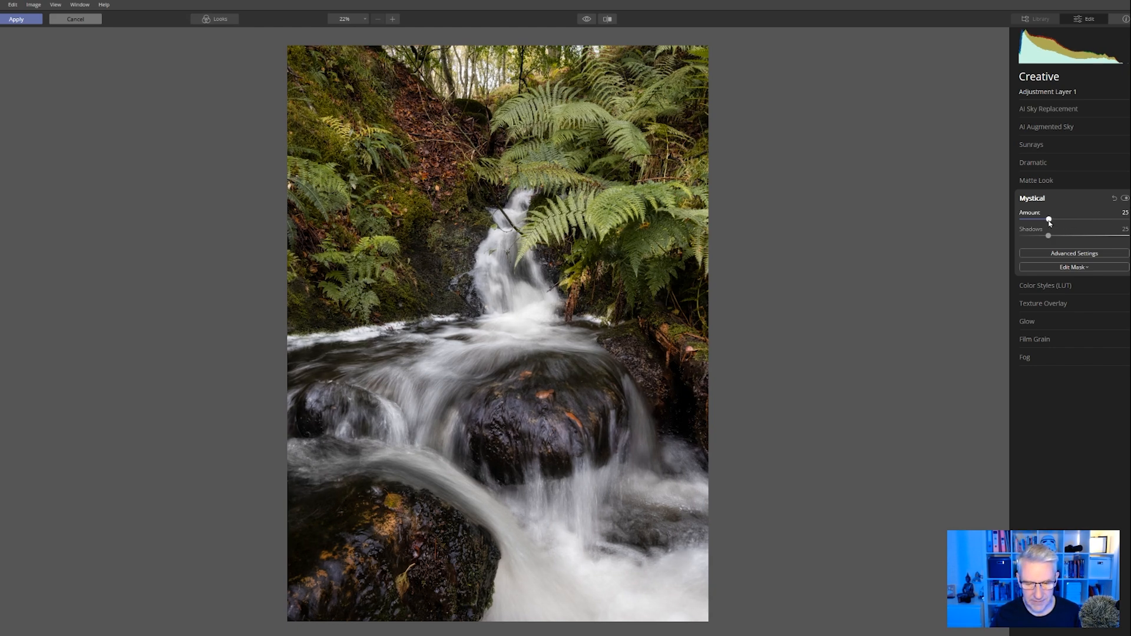
Compare the edited waterfall photo with the original and close the Mystical filter.
click(586, 21)
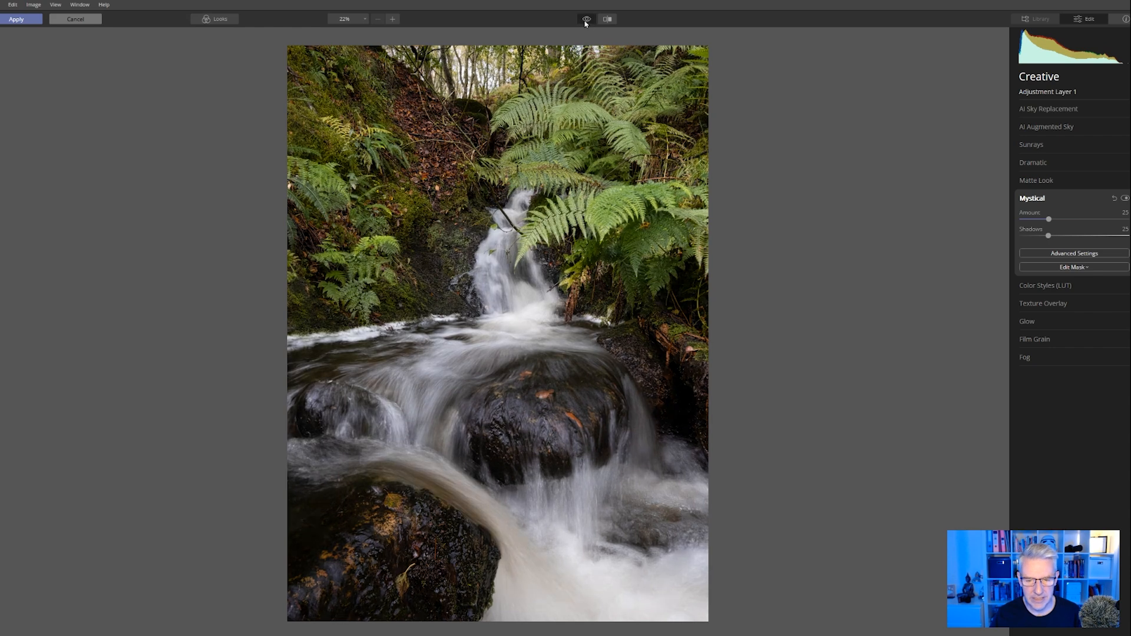
click(585, 21)
click(586, 21)
click(586, 21)
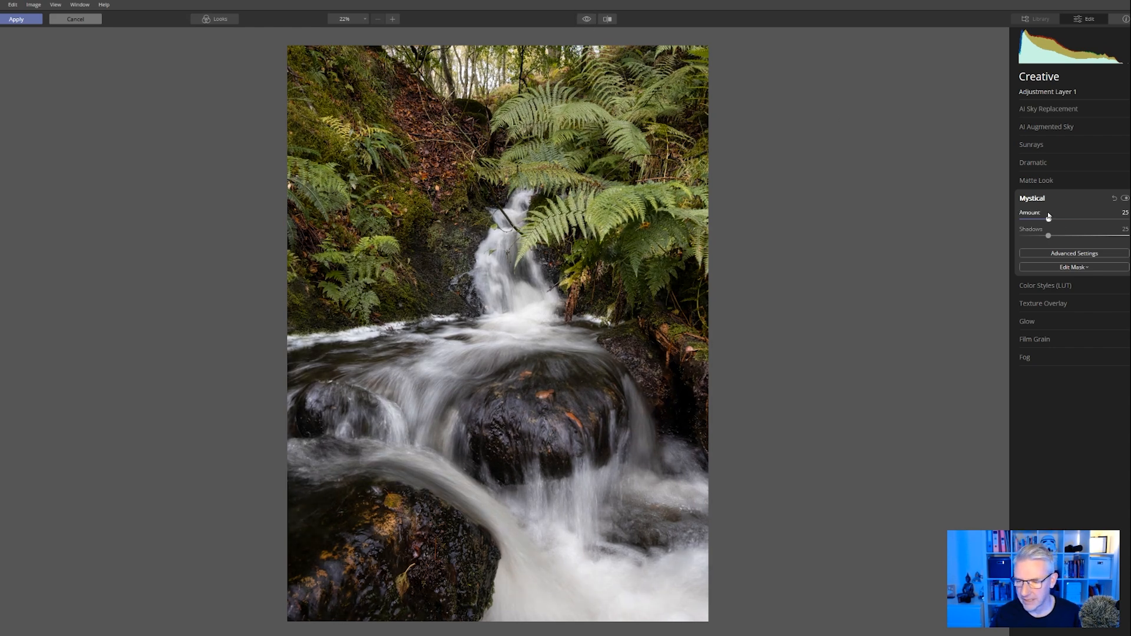
click(1032, 198)
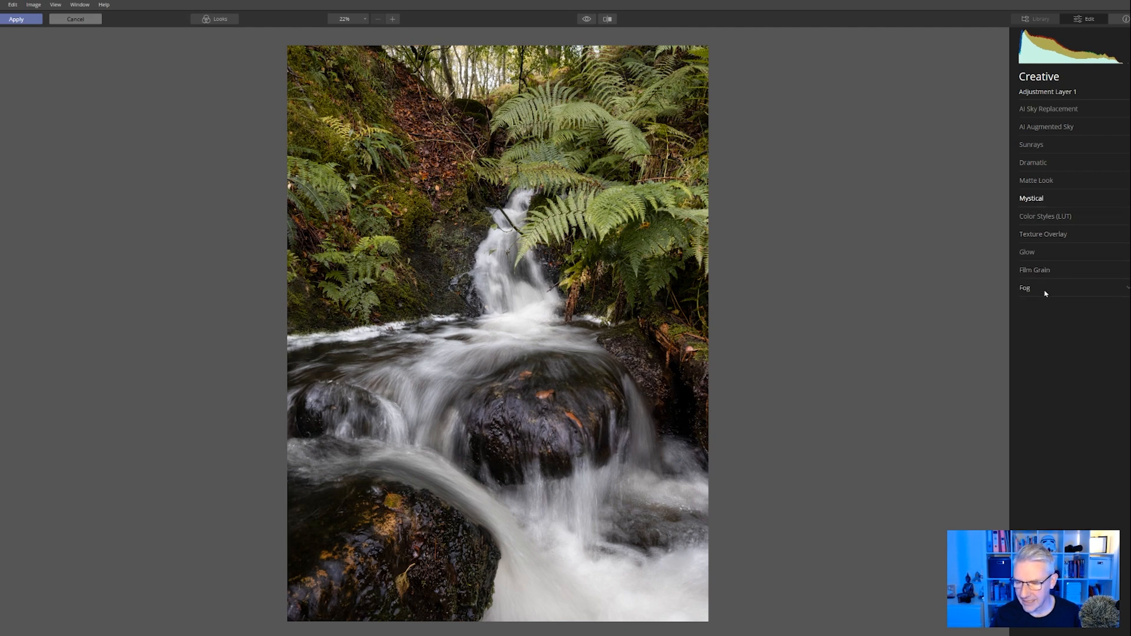
Apply the Glow filter with the Soft Glow type and set its Amount to 37.
click(1025, 252)
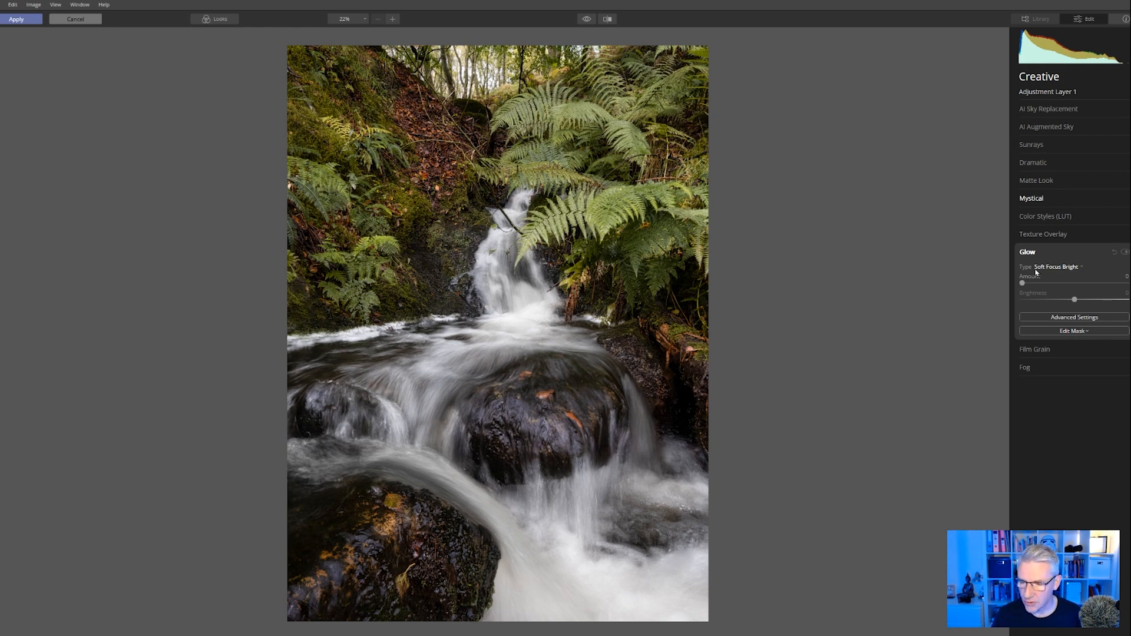
click(1080, 268)
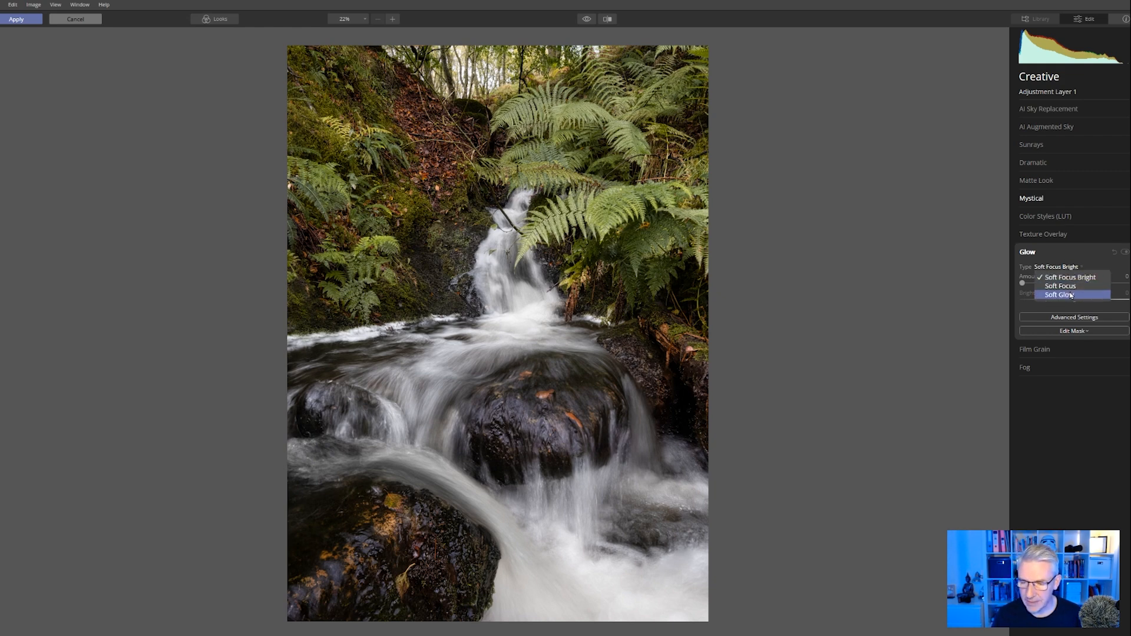
click(1071, 295)
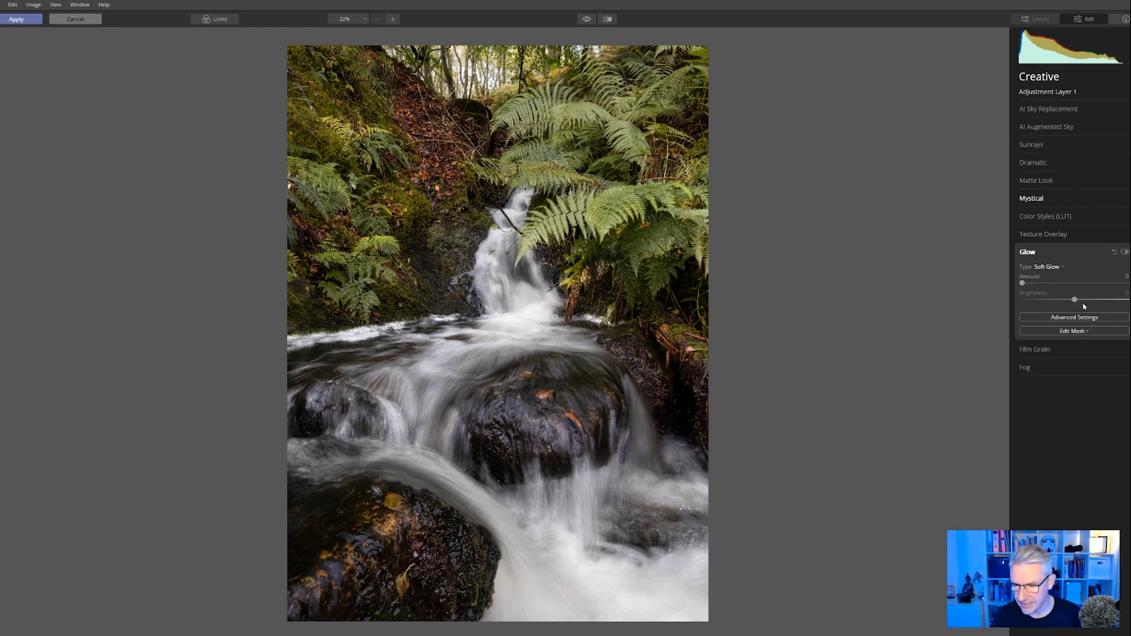
drag(1022, 283, 1063, 285)
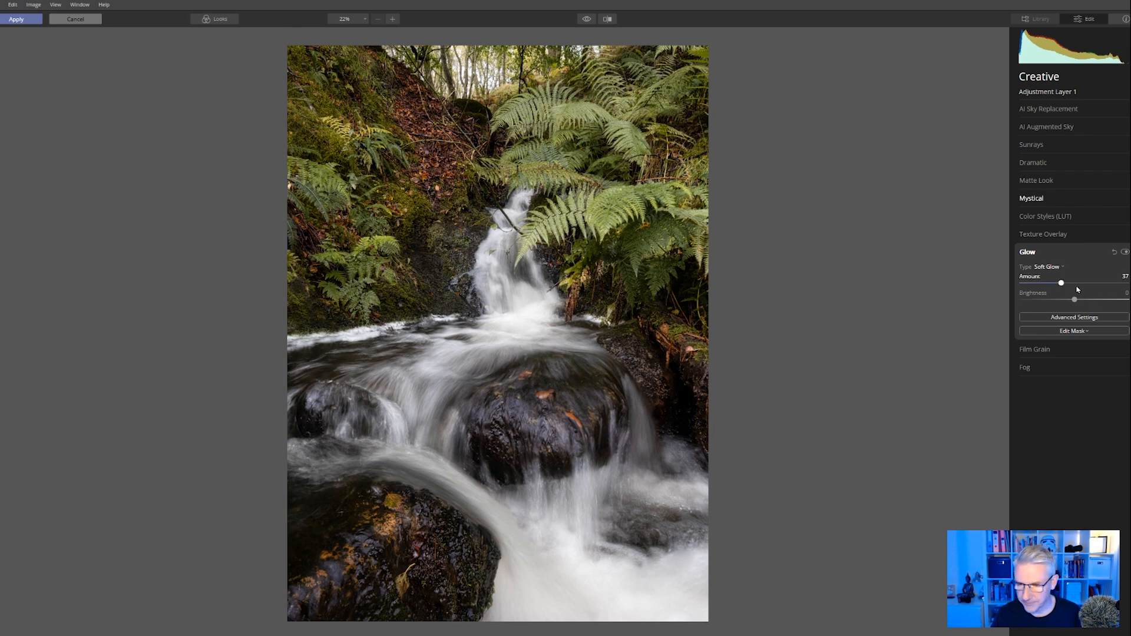
Toggle the Glow filter off and on several times to compare its effect on the photo.
click(1124, 252)
click(1123, 253)
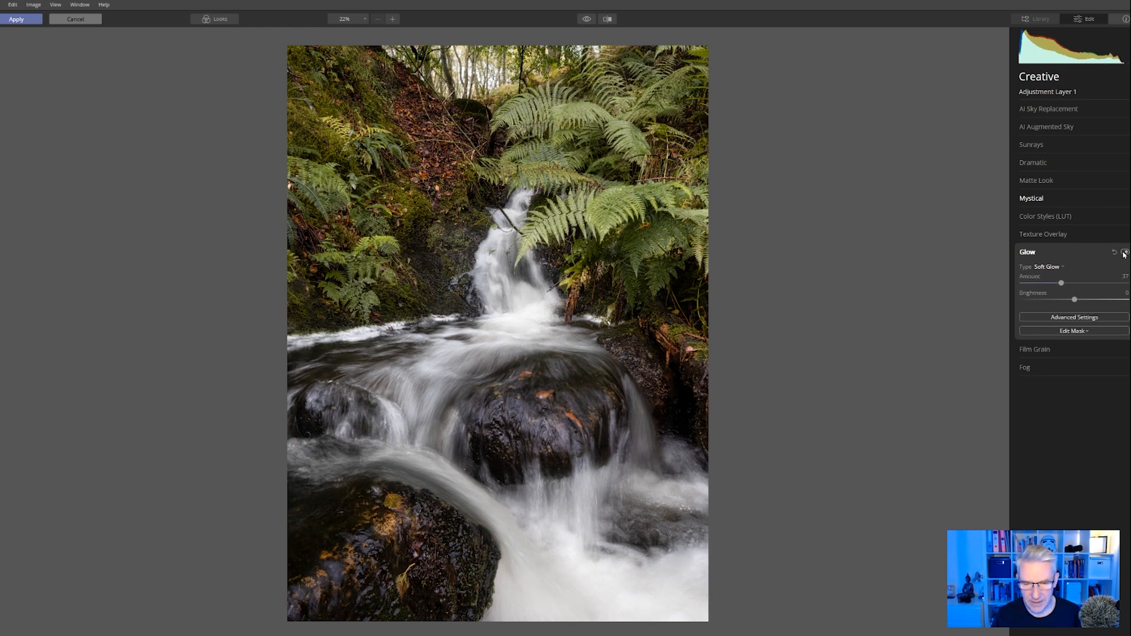
click(1123, 252)
click(1124, 253)
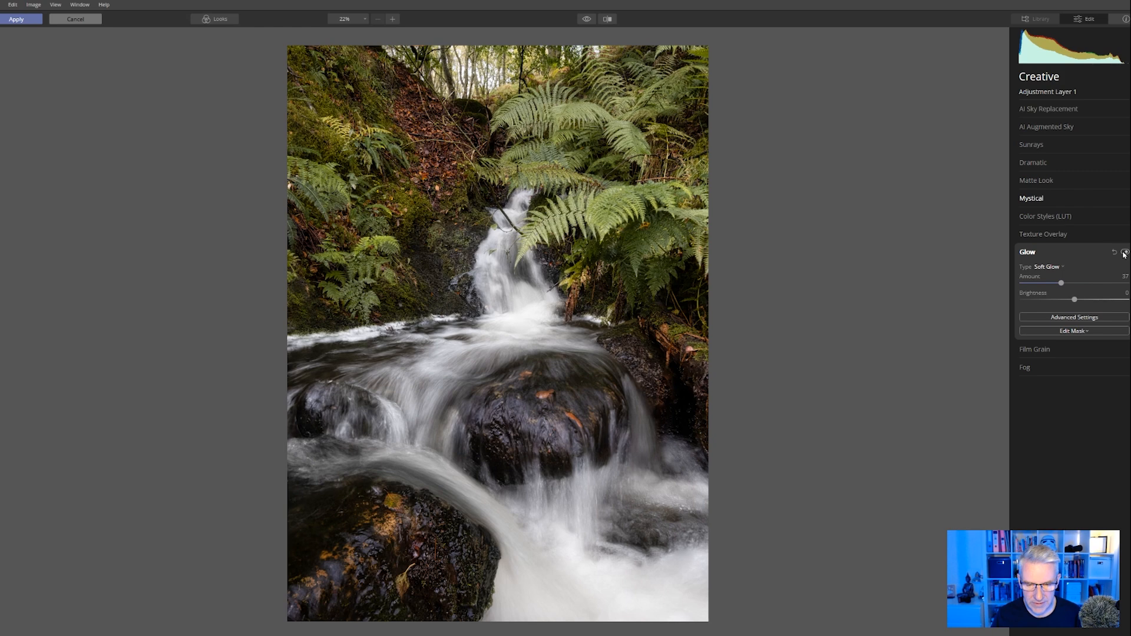
click(1124, 252)
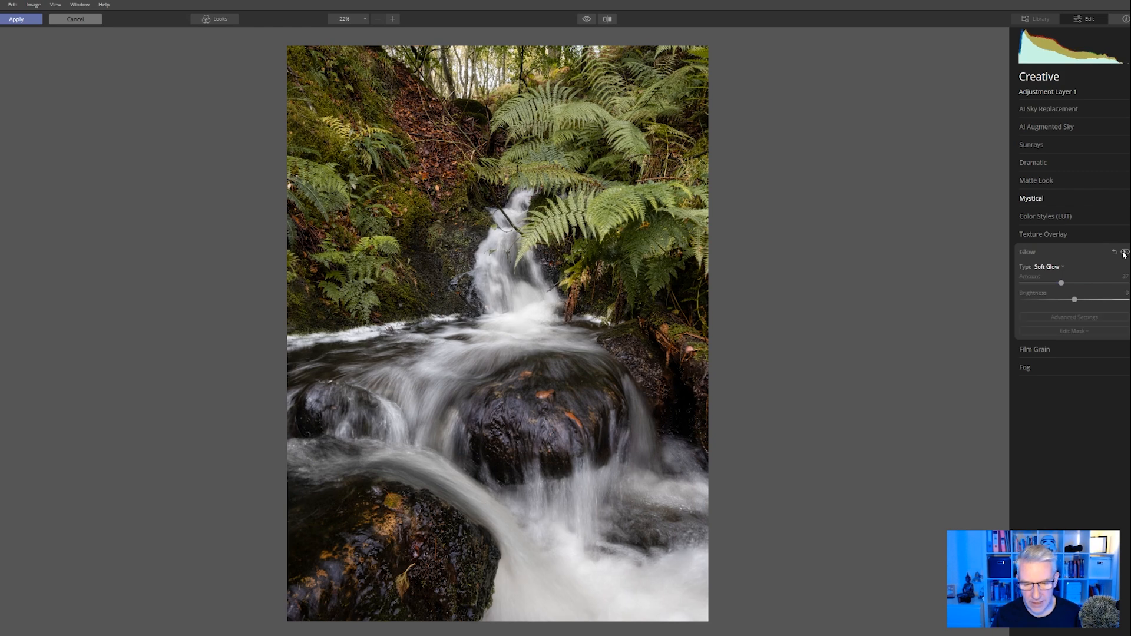
click(1124, 253)
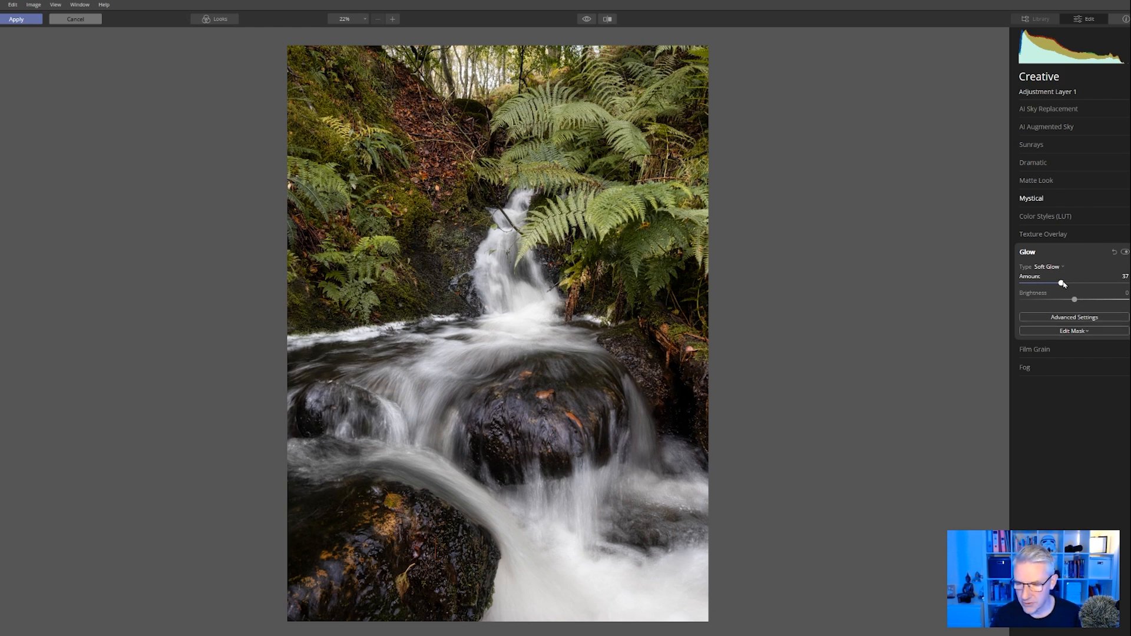
Try a Glow Amount of 75, compare it with the filter off, and reduce the Amount to 38.
drag(1063, 285, 1103, 286)
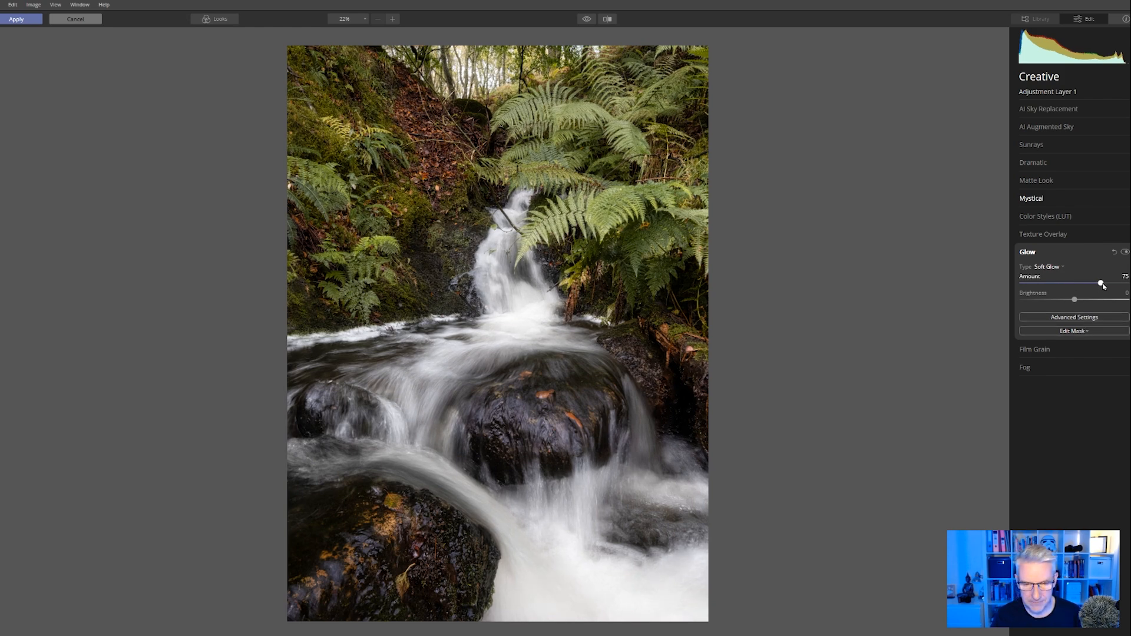
click(1123, 253)
click(1124, 253)
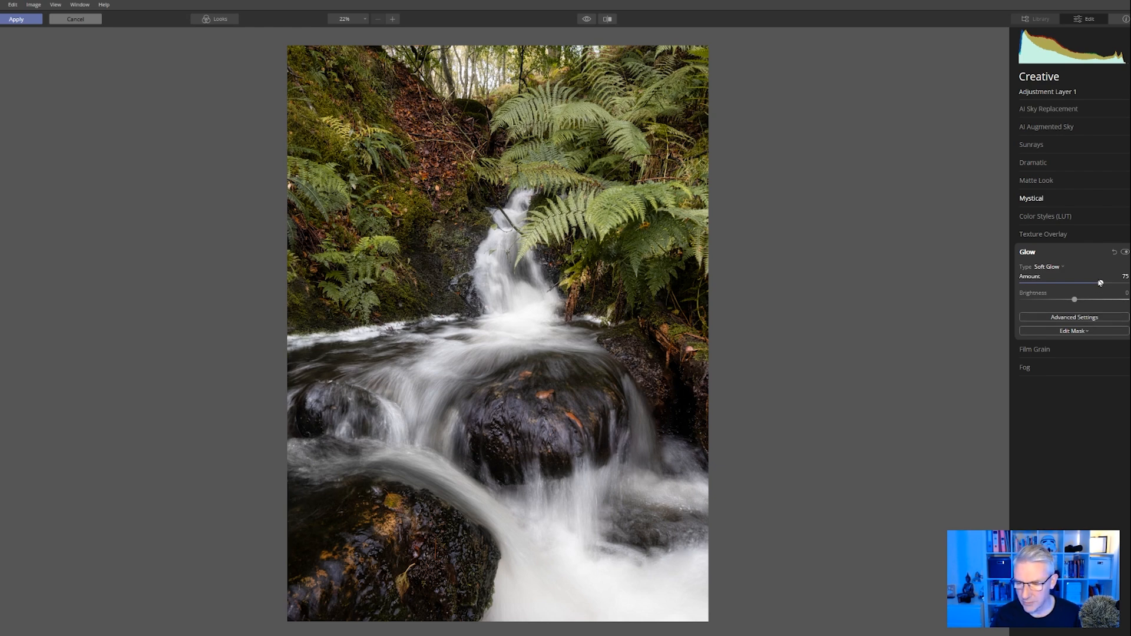
drag(1100, 283, 1061, 285)
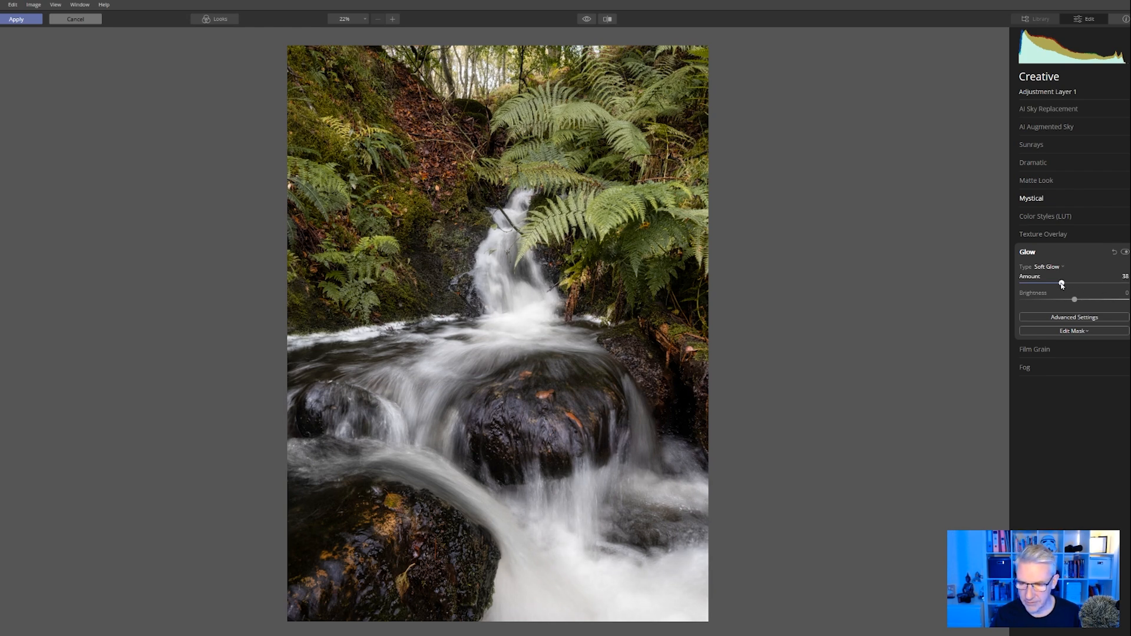
Brush a Glow mask at size 100 and 50% opacity over the foliage on both banks and finish the mask.
click(1072, 331)
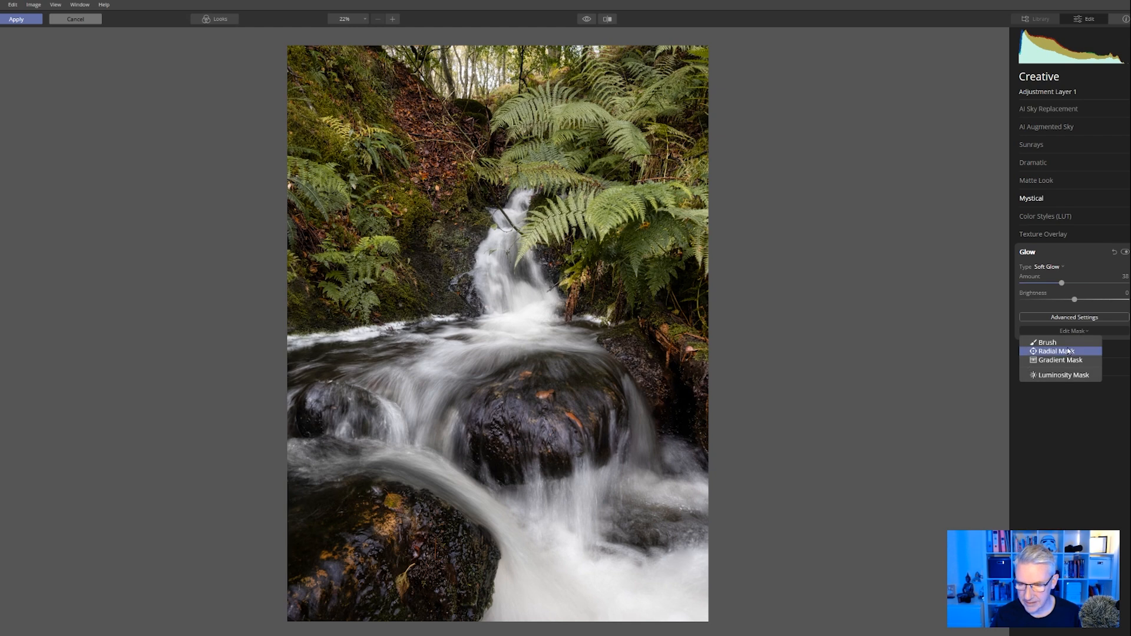
click(1047, 342)
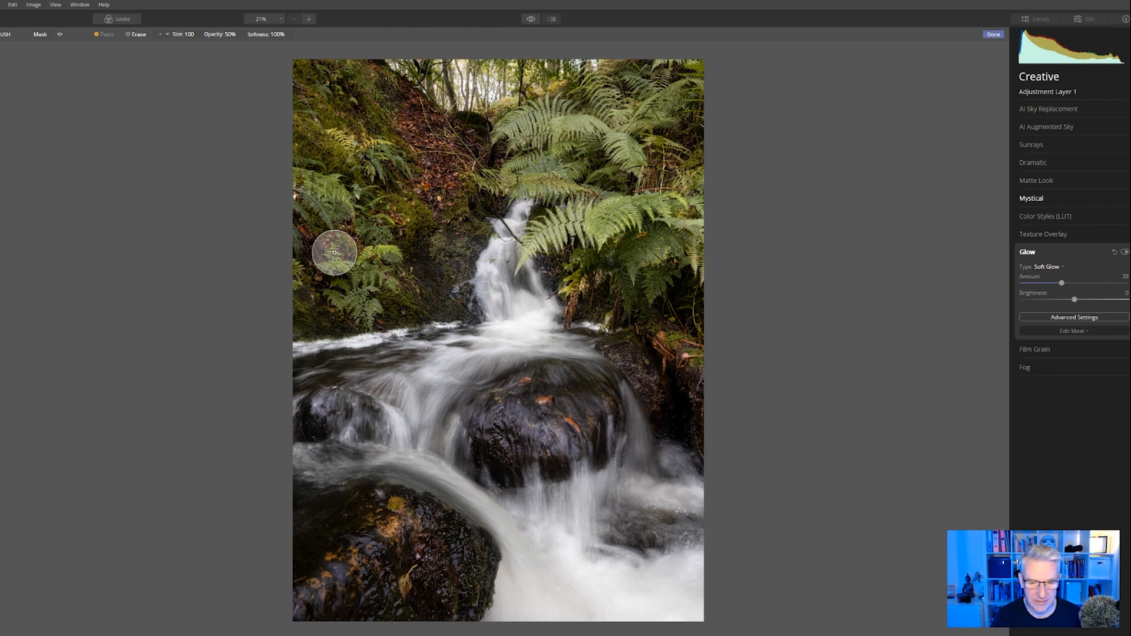
mouse_move(391, 249)
mouse_down()
mouse_move(360, 324)
mouse_move(370, 247)
mouse_move(388, 286)
mouse_up()
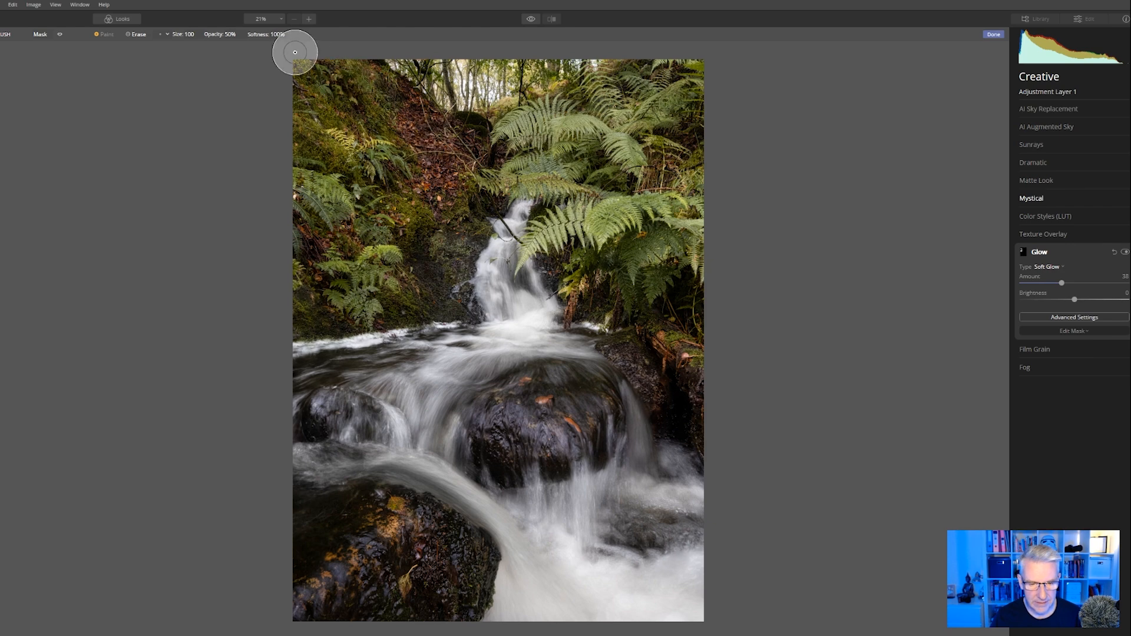
mouse_move(694, 83)
mouse_down()
mouse_move(643, 131)
mouse_move(691, 183)
mouse_move(626, 203)
mouse_move(594, 234)
mouse_move(639, 268)
mouse_up()
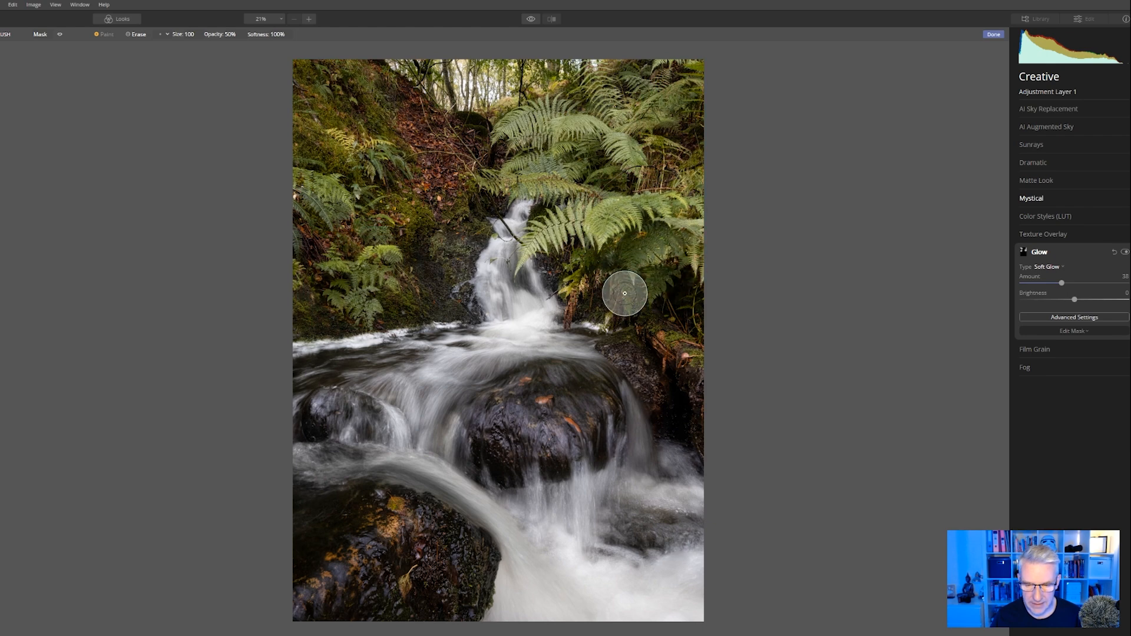
drag(676, 323, 731, 374)
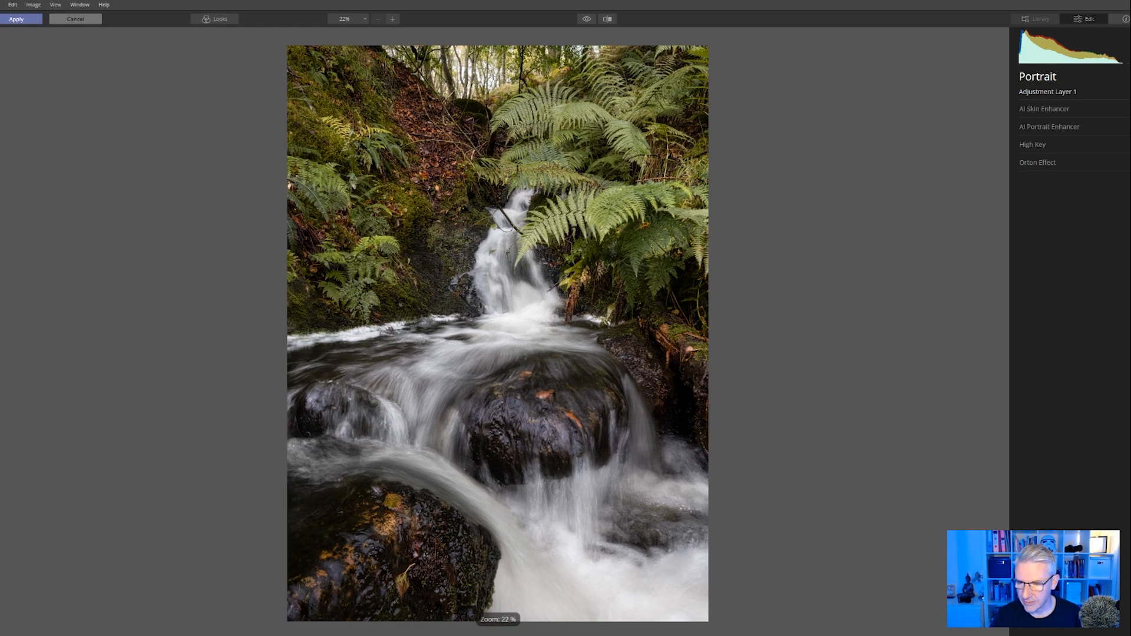
Try the Orton Effect as Type 2 at 78, switch it to Type 1, and set the Amount to 15.
click(1042, 163)
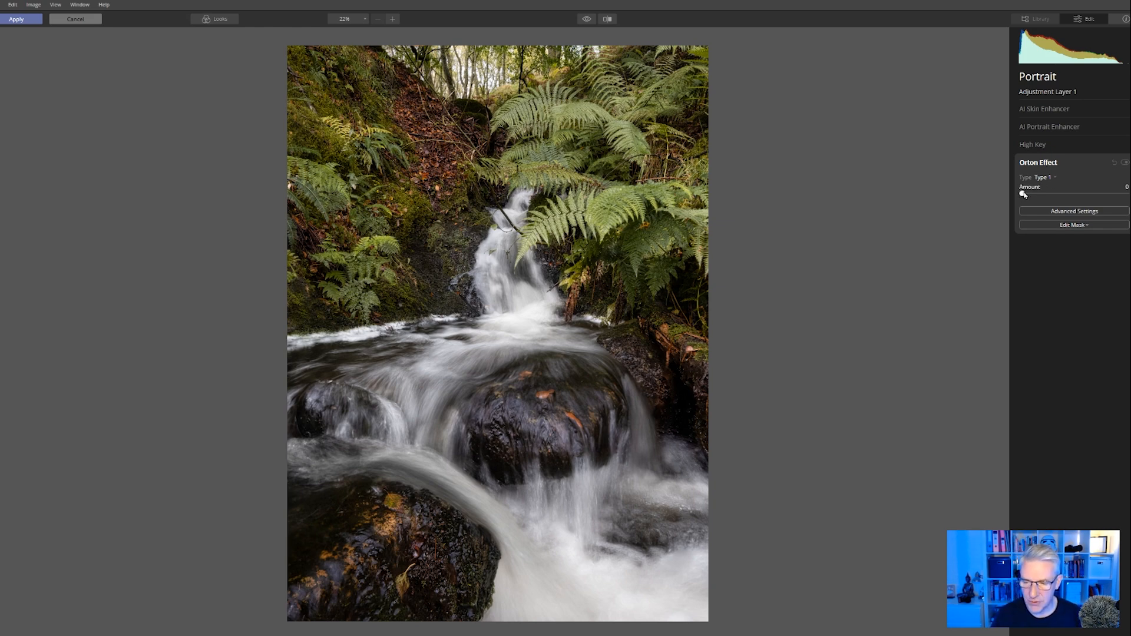
click(1055, 178)
click(1049, 197)
drag(1023, 194, 1104, 194)
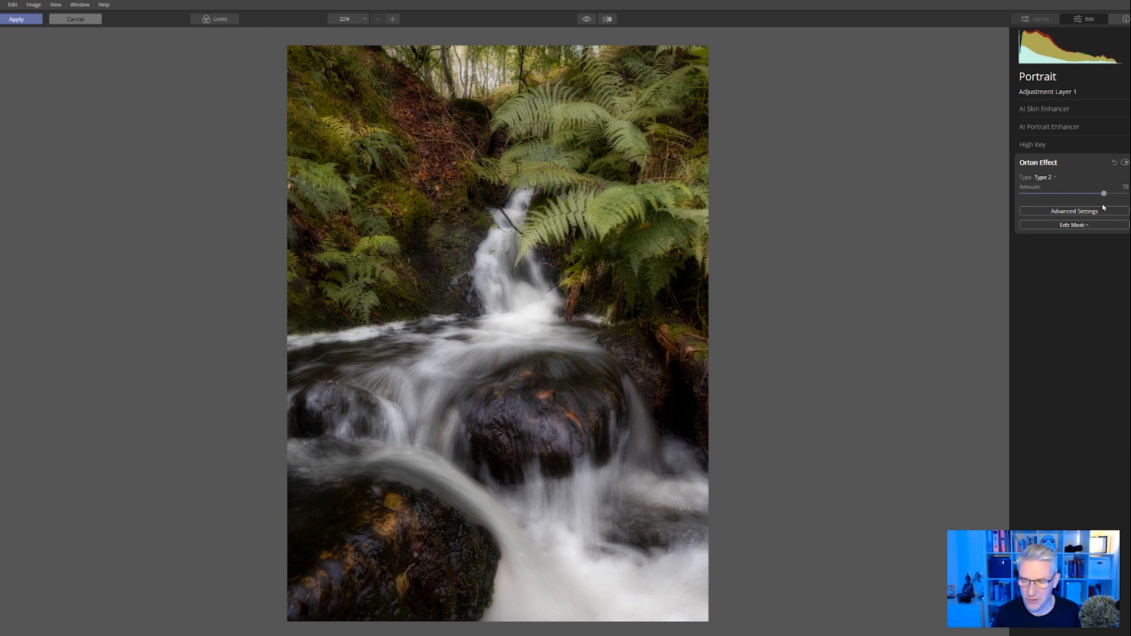
click(1052, 178)
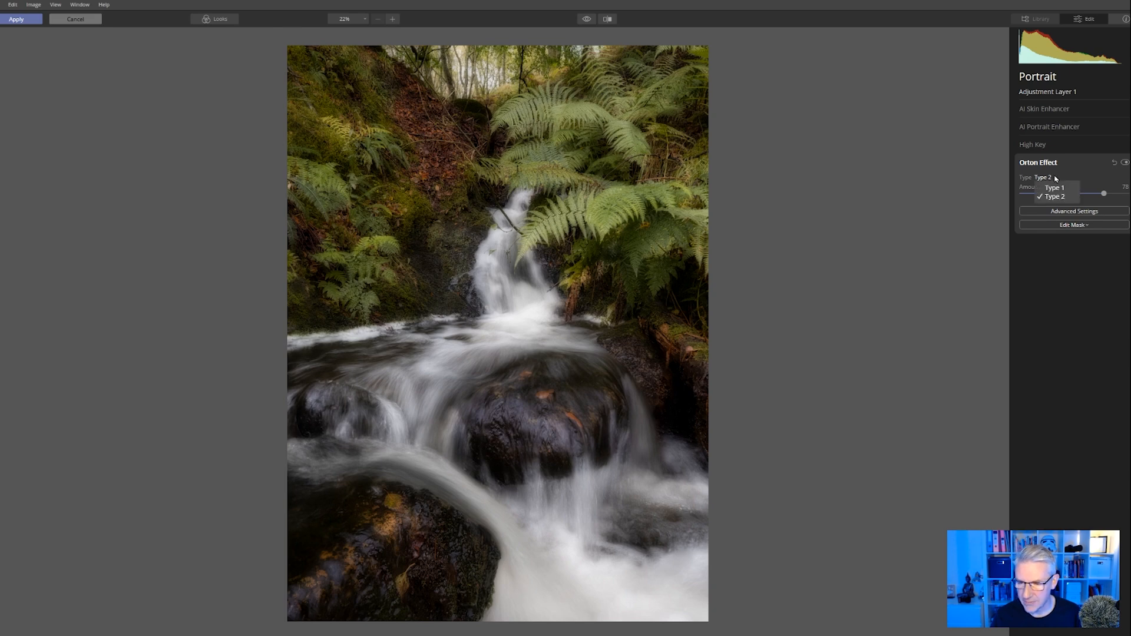
click(1052, 189)
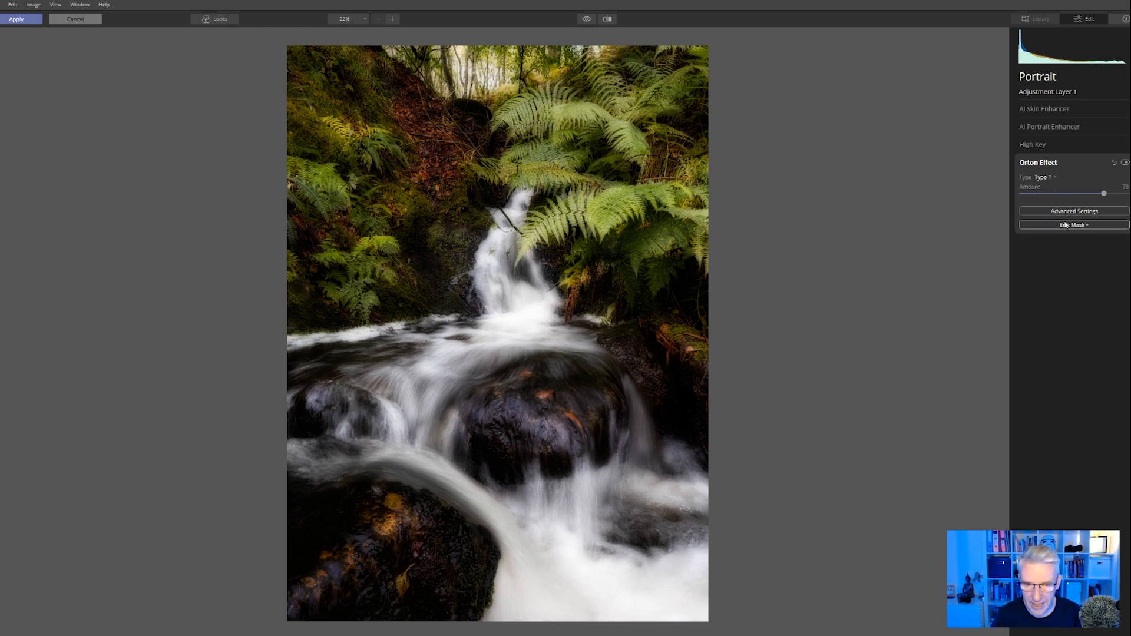
drag(1101, 194, 1039, 196)
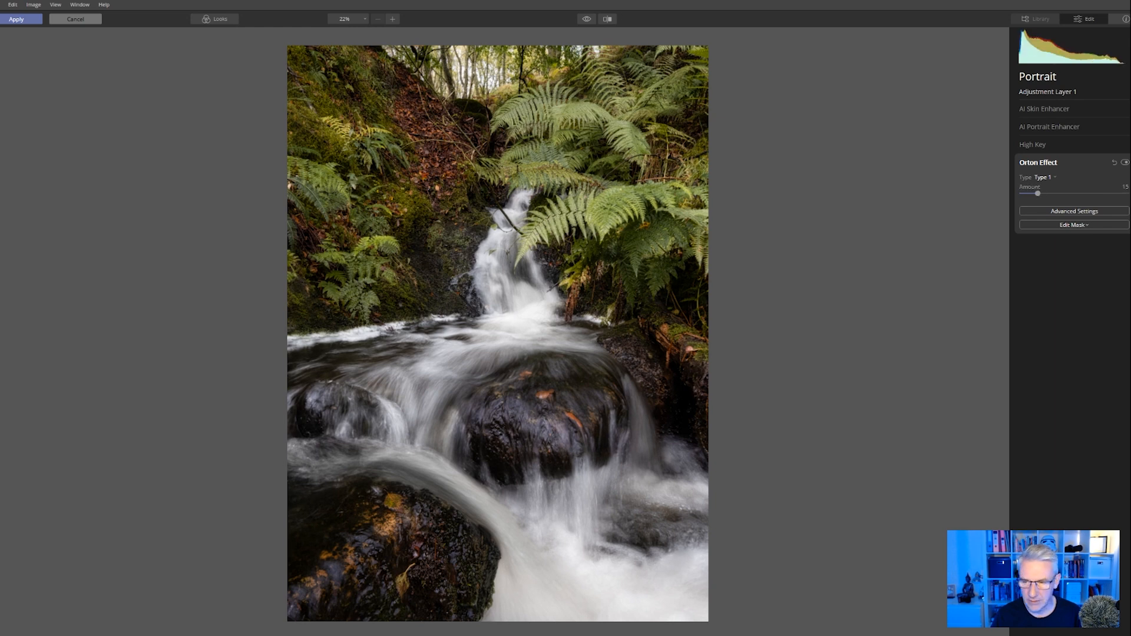
Toggle the Orton Effect off and on to compare its result, and close the filter.
click(1124, 164)
click(1124, 163)
click(1124, 164)
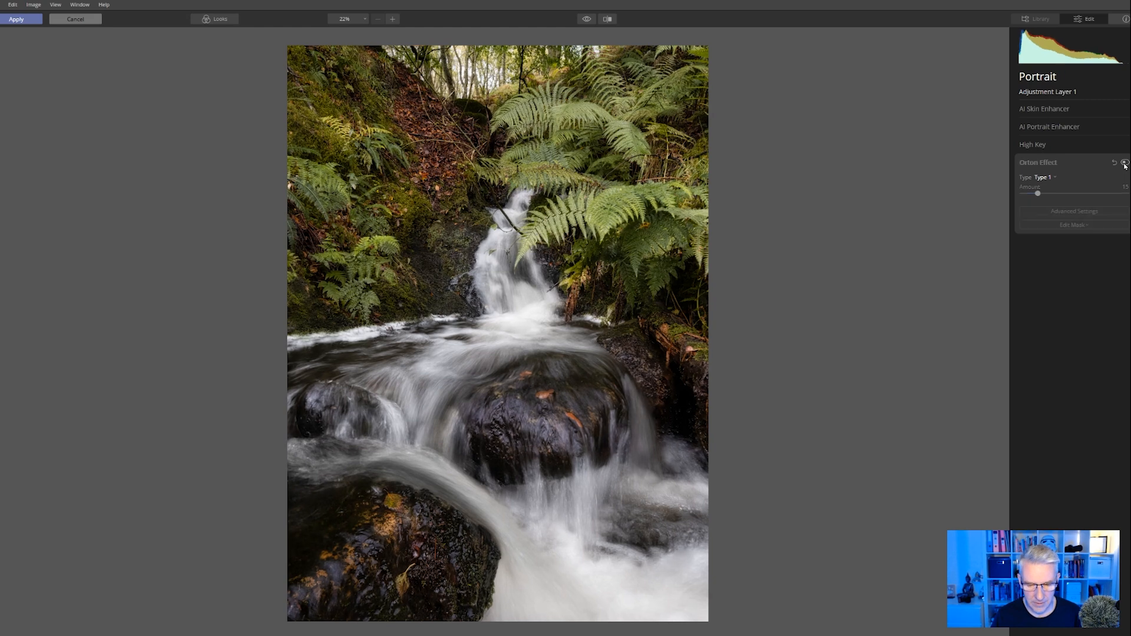
click(1124, 163)
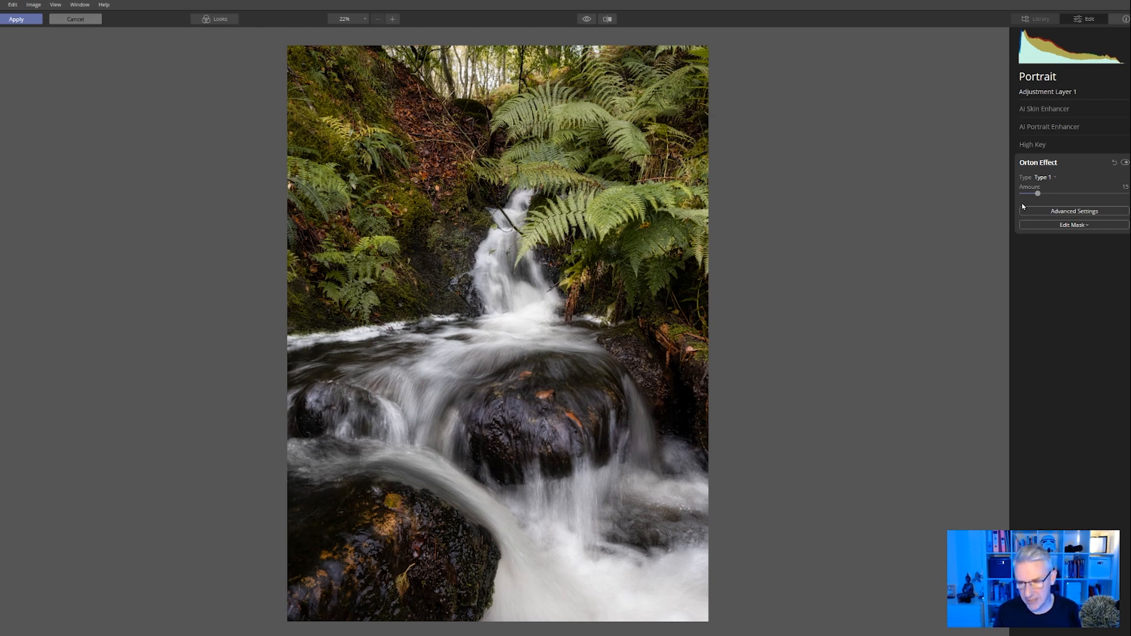
click(1045, 163)
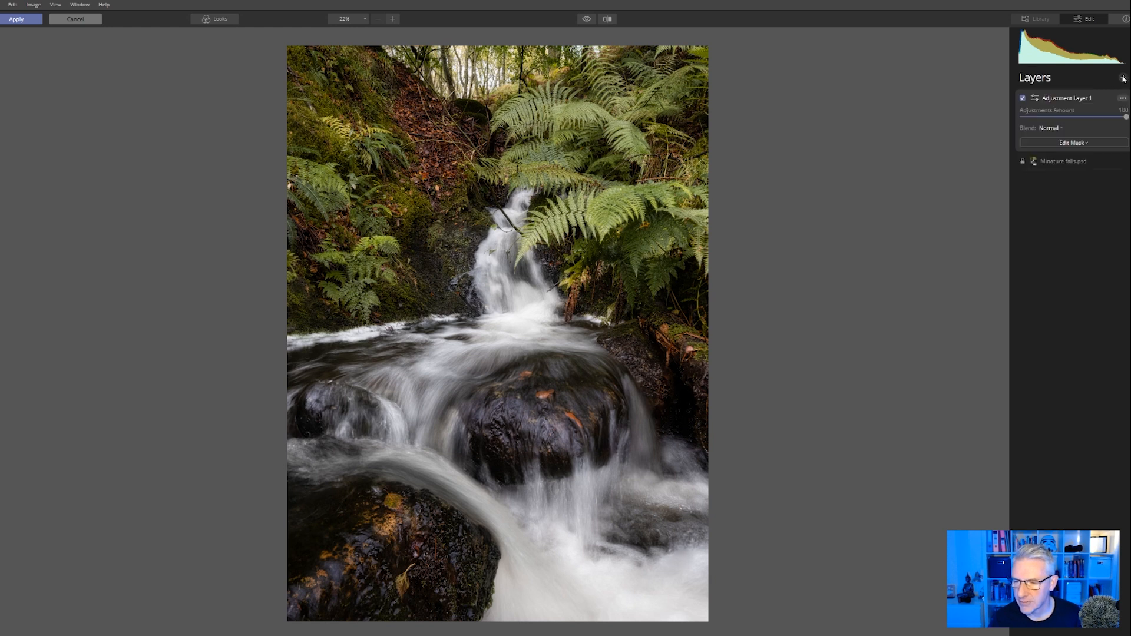
Add another adjustment layer above the first one and show its Essentials filters.
click(1123, 77)
click(1113, 87)
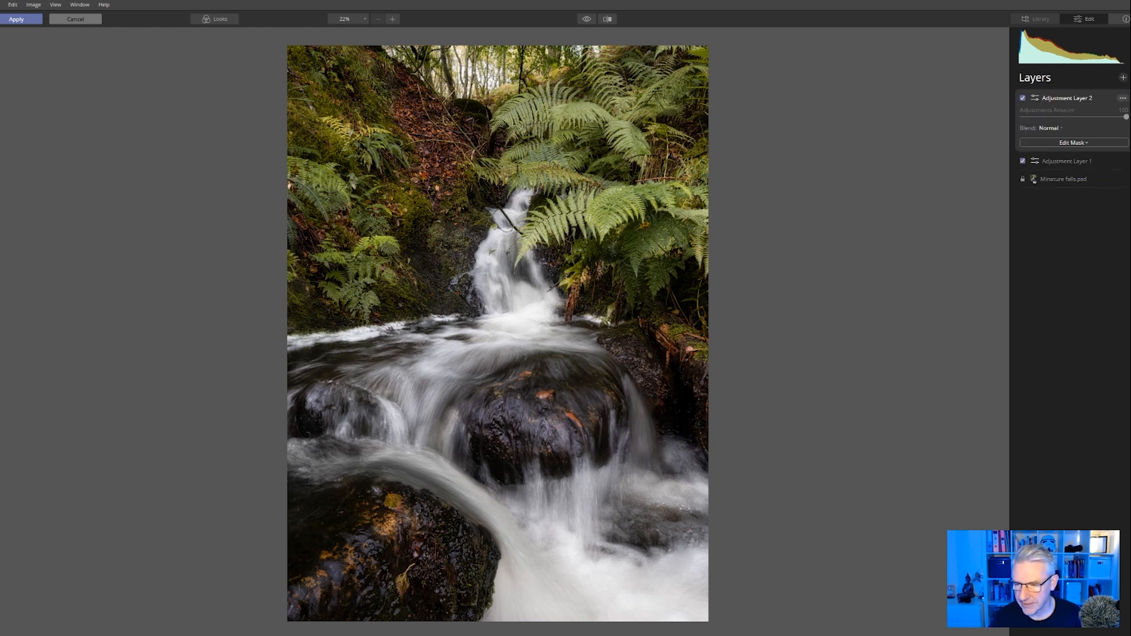
click(1130, 98)
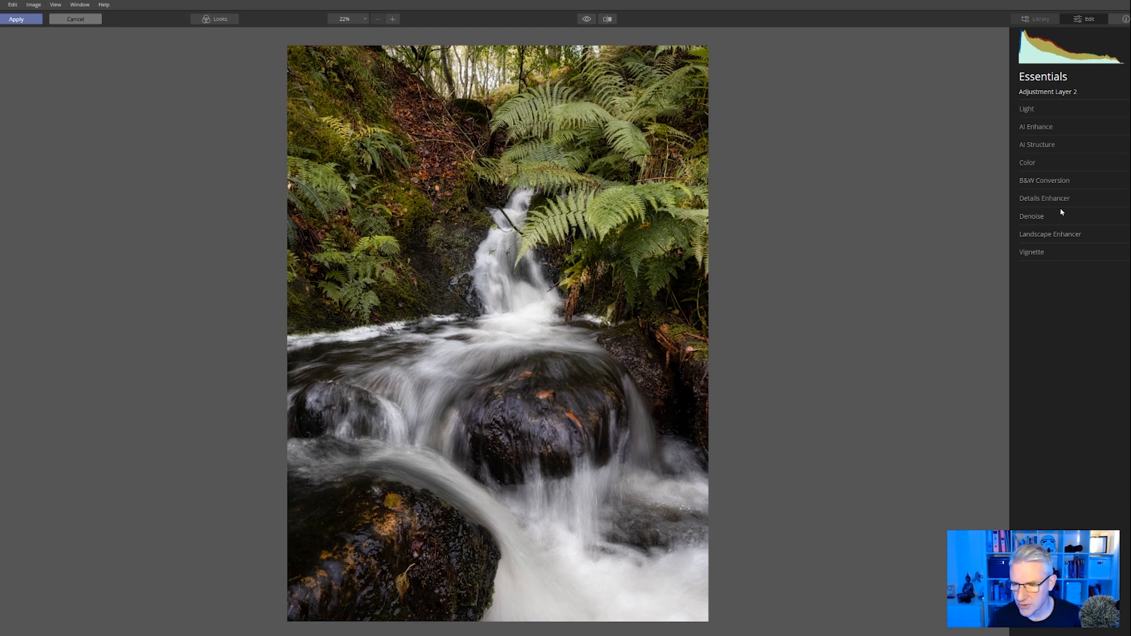
In the Color filter's advanced settings, set yellow Saturation to 22 and Luminance to 21, and orange Saturation to 42.
click(1044, 164)
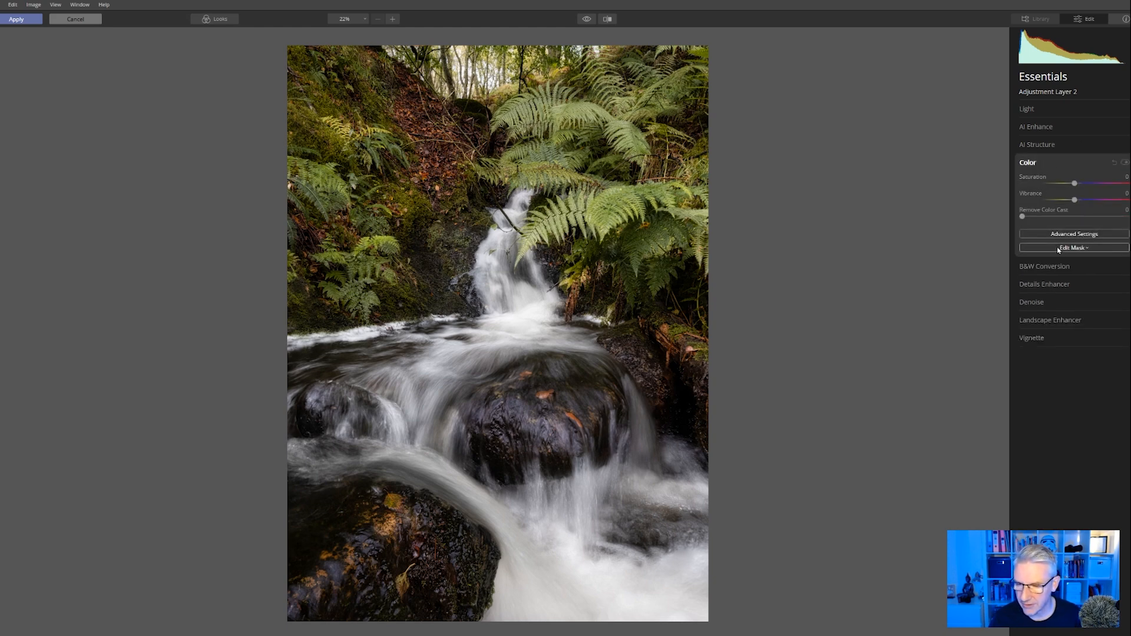
click(1069, 233)
click(1053, 264)
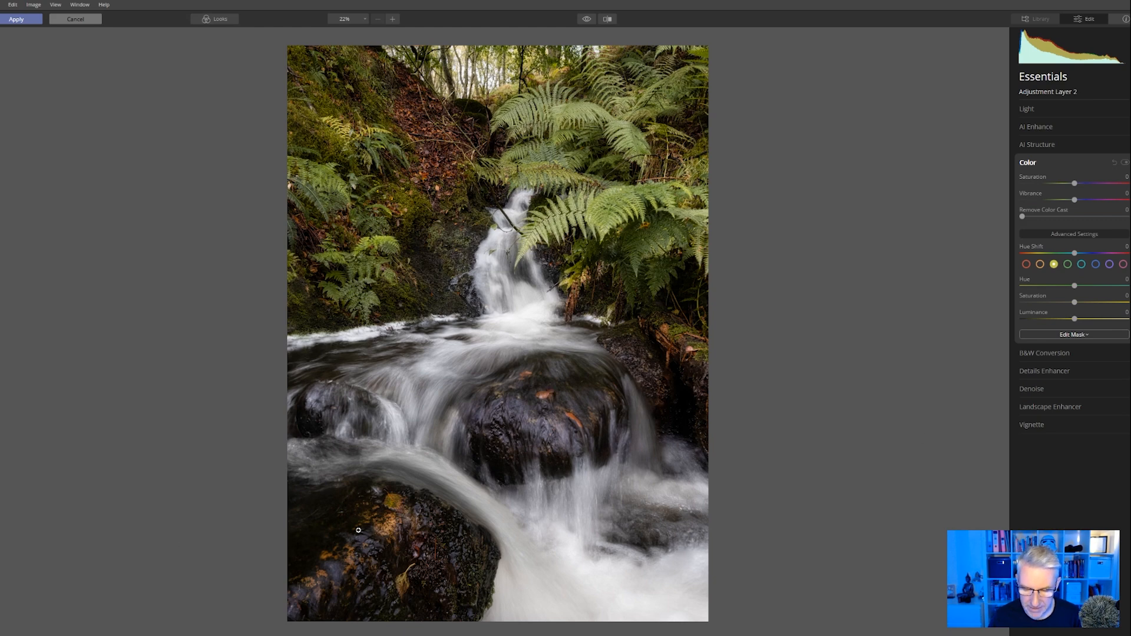
drag(1074, 303, 1082, 305)
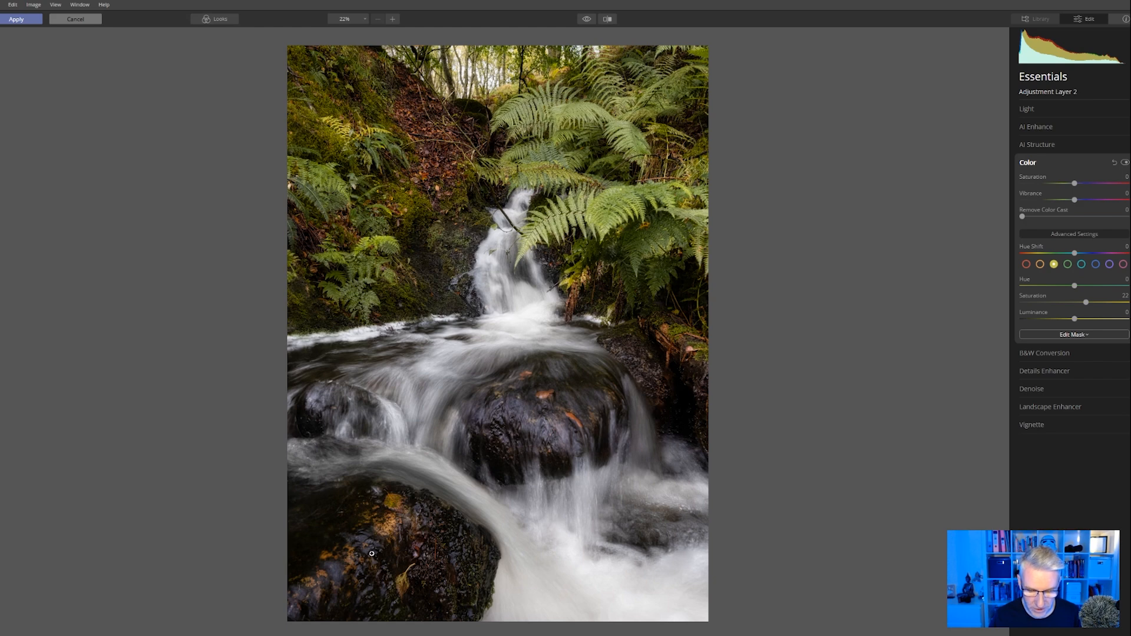
drag(1075, 319, 1086, 320)
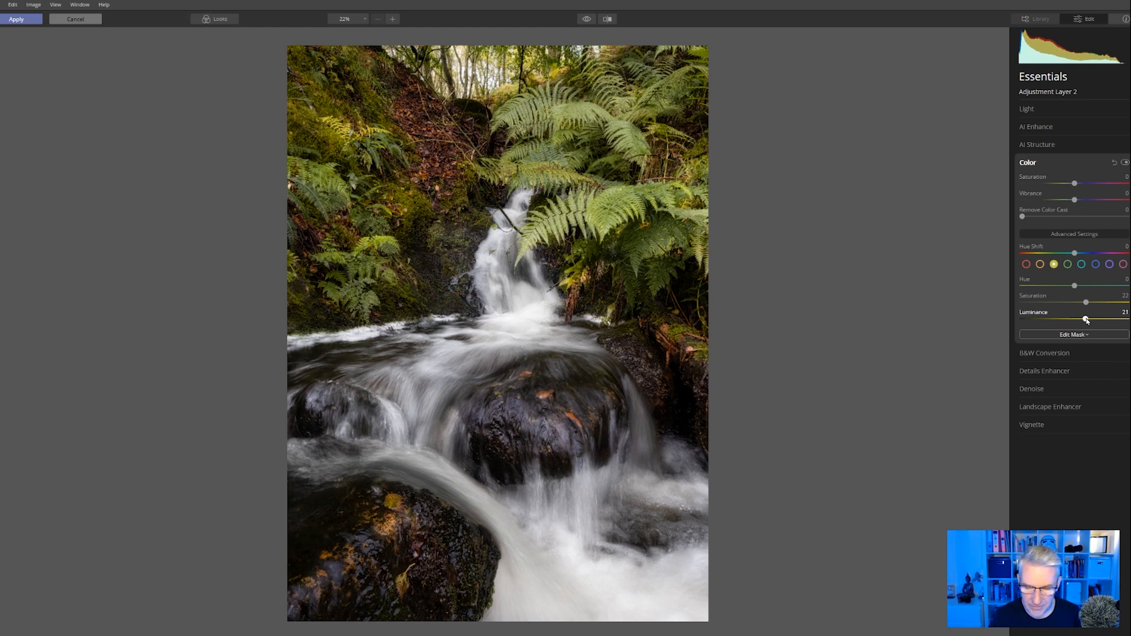
click(1039, 265)
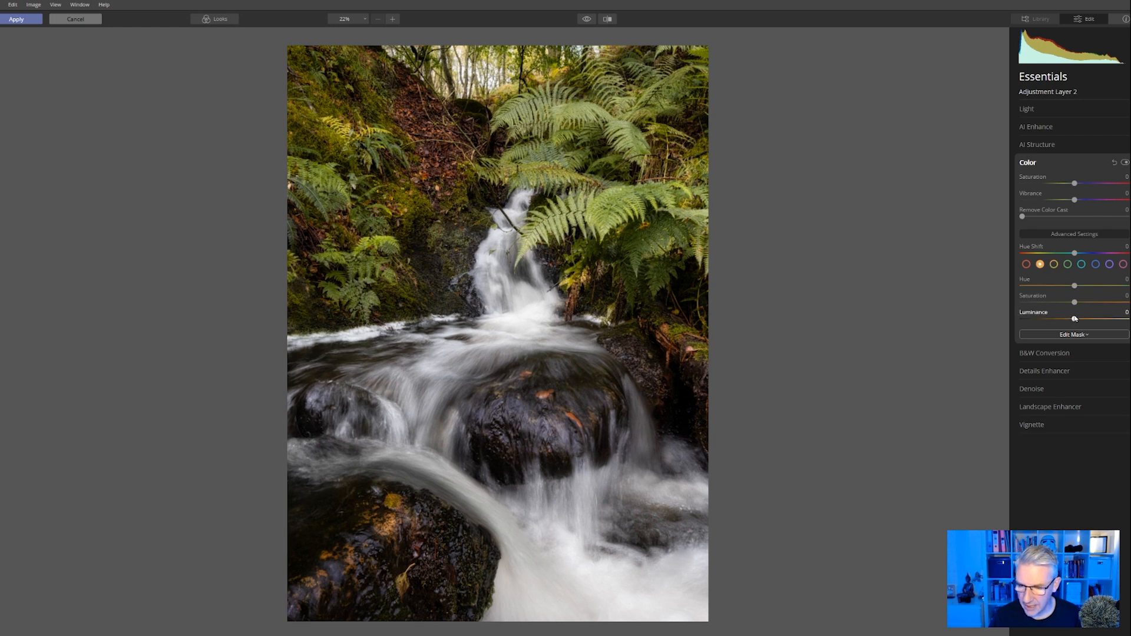
drag(1074, 302, 1097, 307)
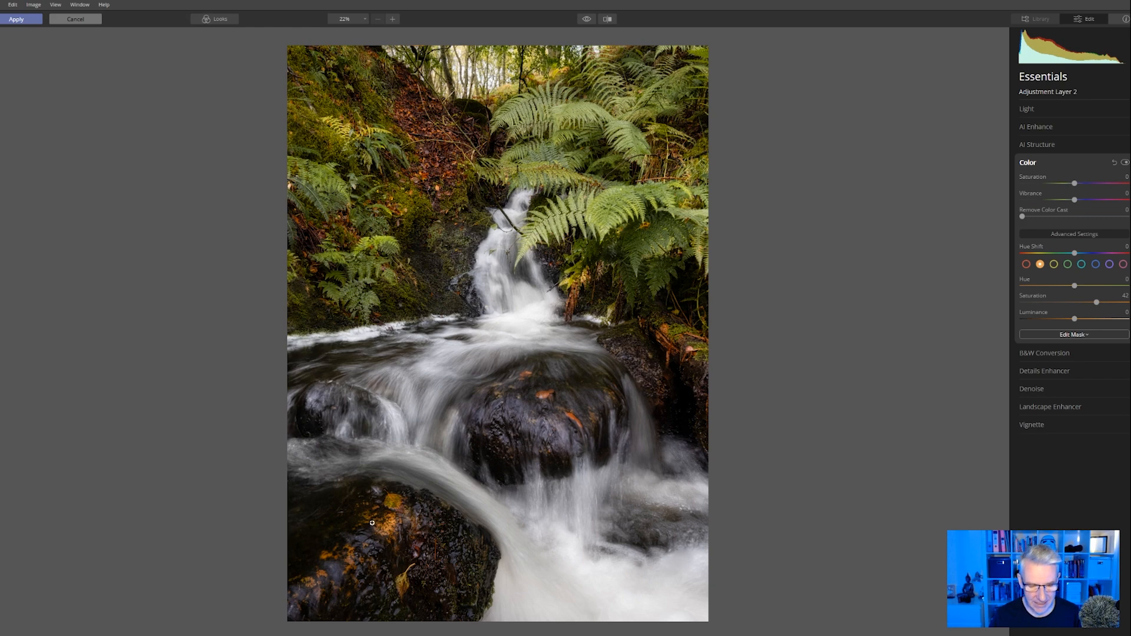
Start a brush mask for the Color filter at size 100 and 50% opacity and paint over the foreground rock.
click(1072, 334)
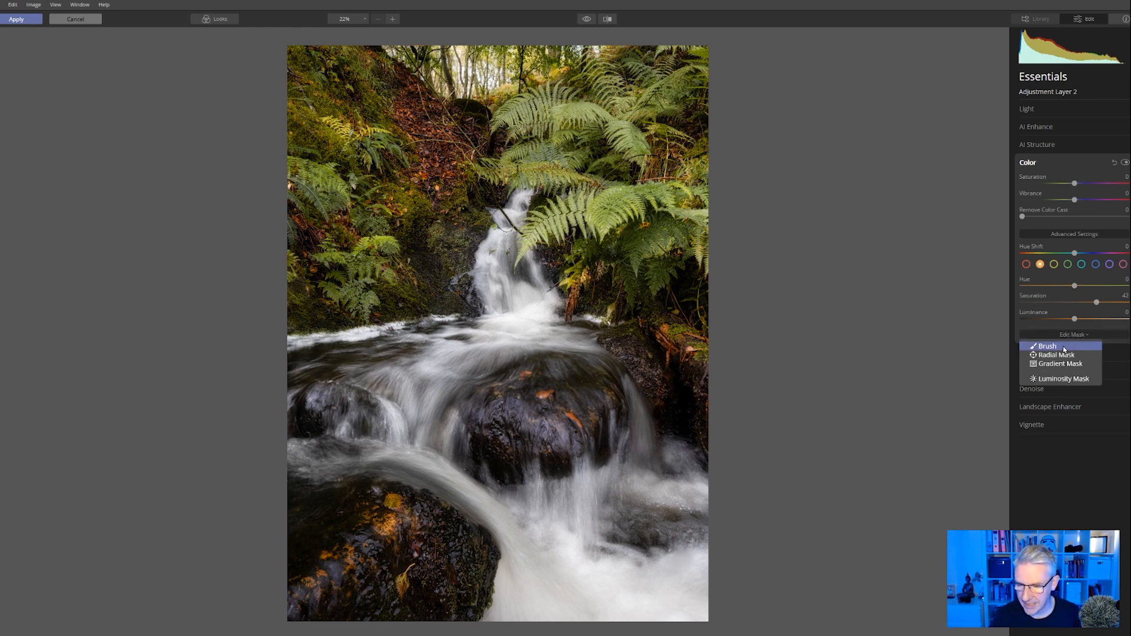
click(1066, 346)
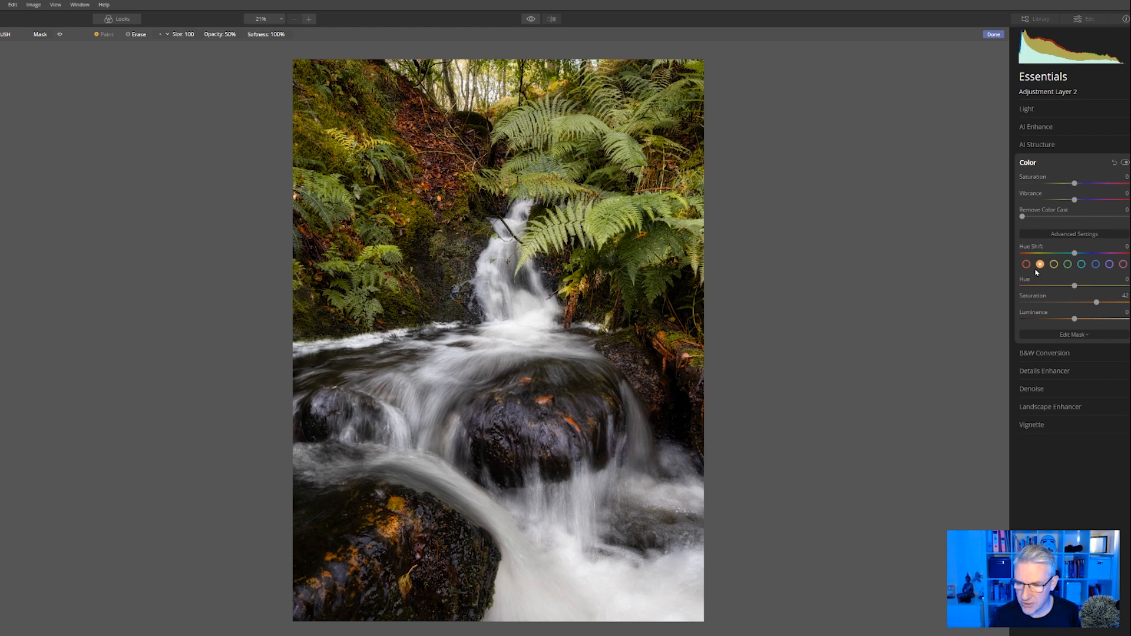
mouse_move(394, 520)
mouse_down()
mouse_move(384, 544)
mouse_move(405, 552)
mouse_move(350, 556)
mouse_move(309, 586)
mouse_up()
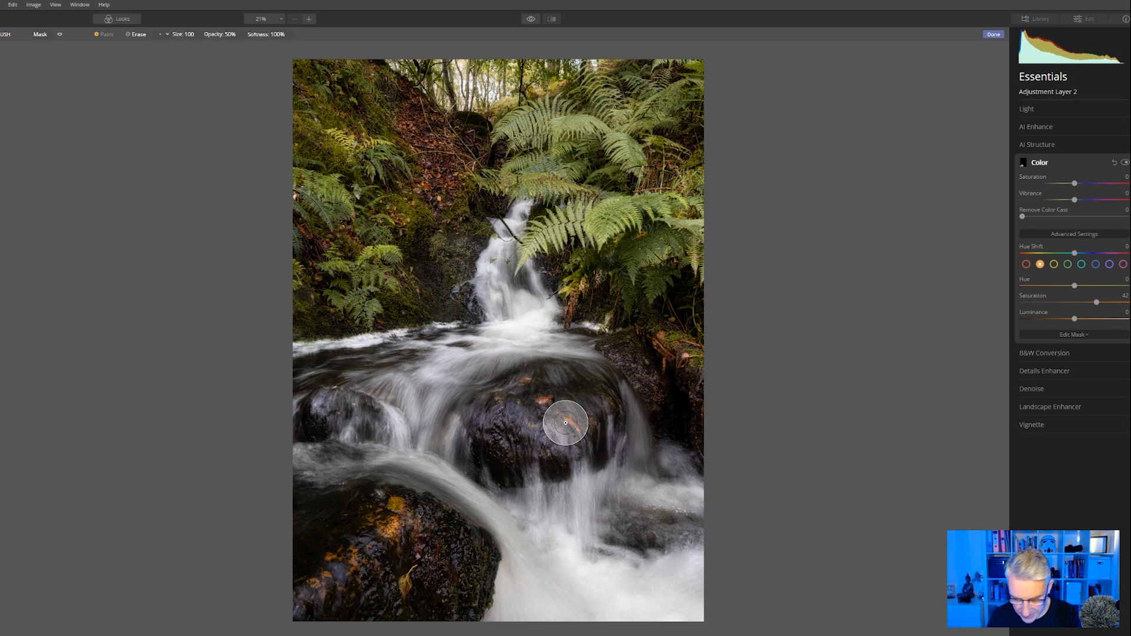
Reduce the brush to size 40, extend the Color mask over the orange leaves on the central and foreground rocks, and finish the mask.
key(bracketleft)
key(bracketleft)
key(bracketleft)
key(bracketleft)
key(bracketleft)
key(bracketleft)
drag(567, 419, 586, 435)
drag(554, 400, 542, 397)
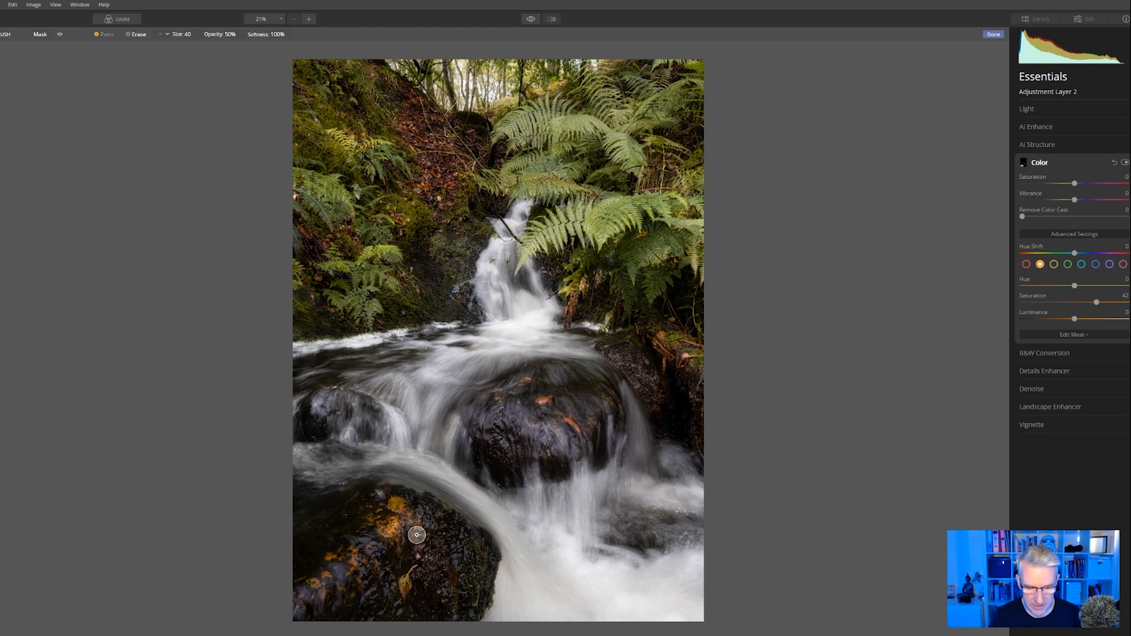
mouse_move(392, 518)
mouse_down()
mouse_move(454, 565)
mouse_move(401, 579)
mouse_move(385, 557)
mouse_move(469, 564)
mouse_move(390, 518)
mouse_up()
scroll(454, 565, up, 8)
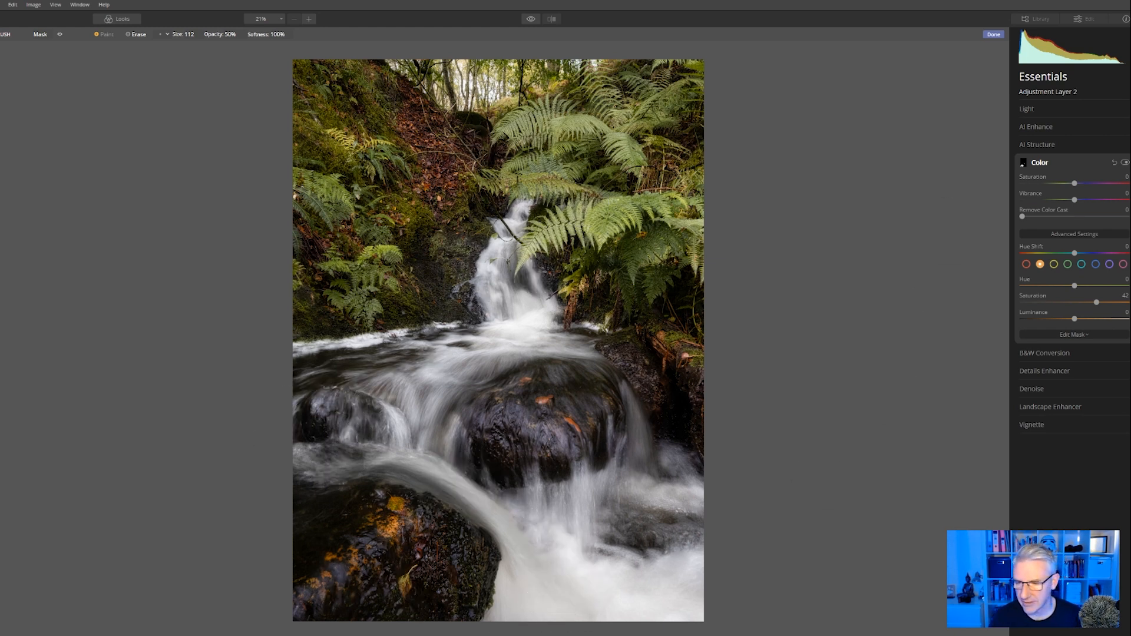
click(993, 34)
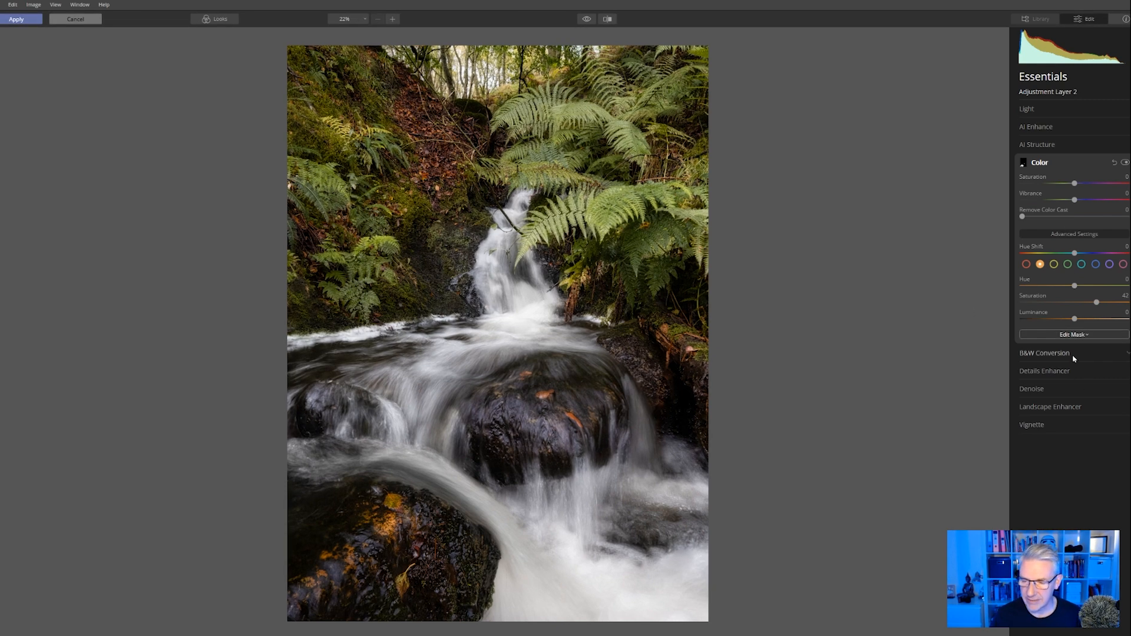
Set the AI Enhance filter's AI Accent to 7 and the AI Structure Amount to 10.
click(1047, 128)
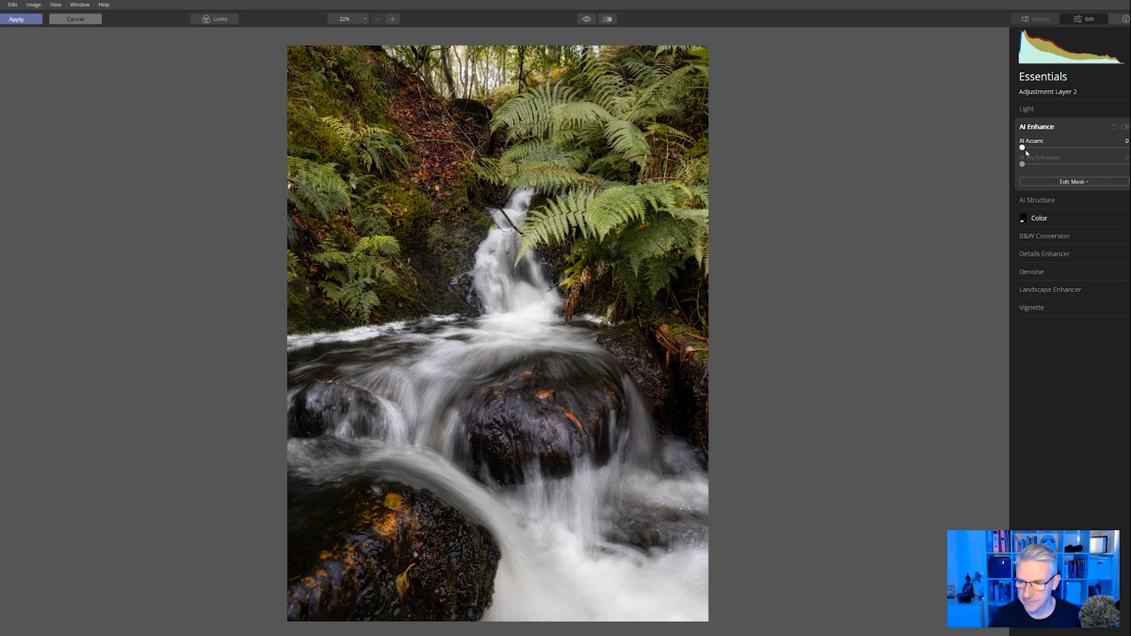
drag(1022, 148, 1028, 148)
click(1045, 201)
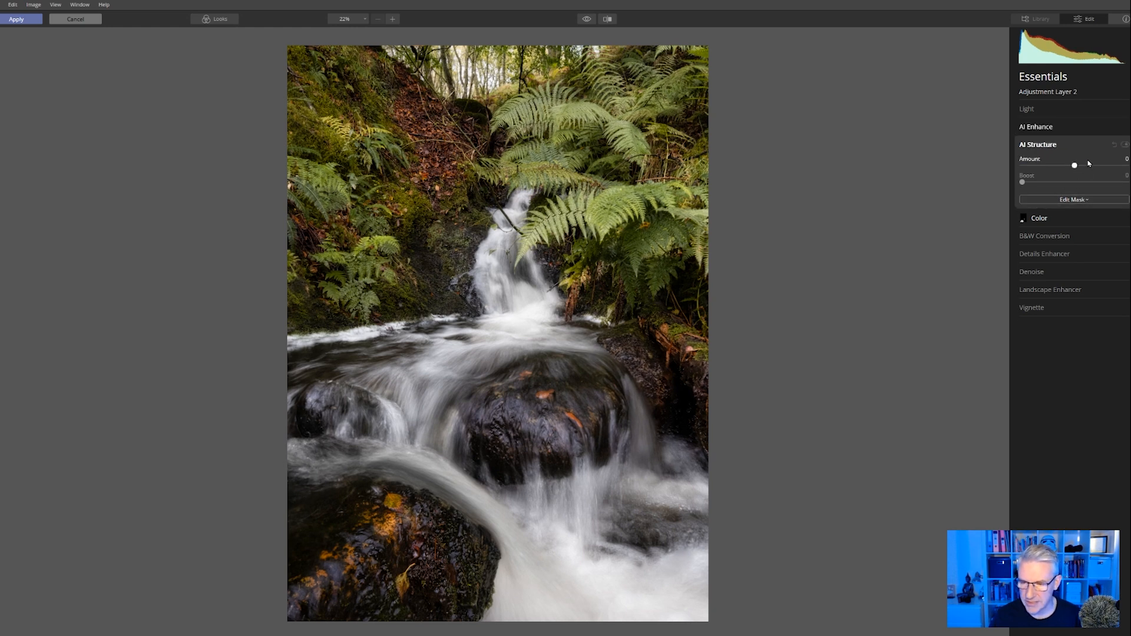
drag(1075, 167, 1079, 167)
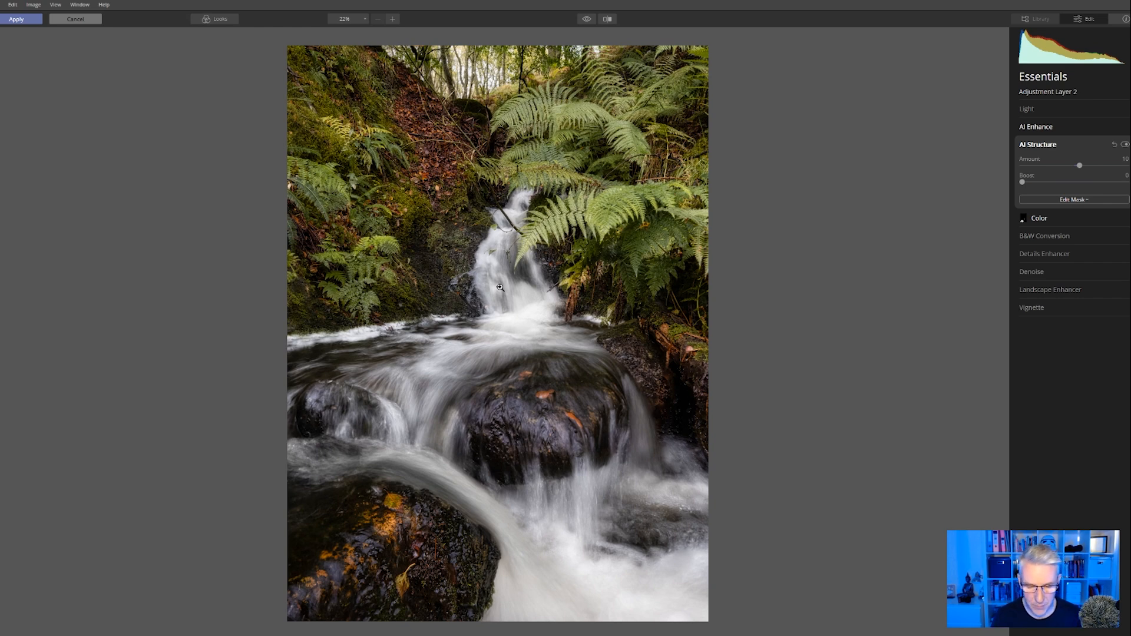
Brush an AI Structure mask at size 100 and 50% opacity over the foreground rock, the upper falls and the main water flows.
click(1071, 200)
click(1048, 210)
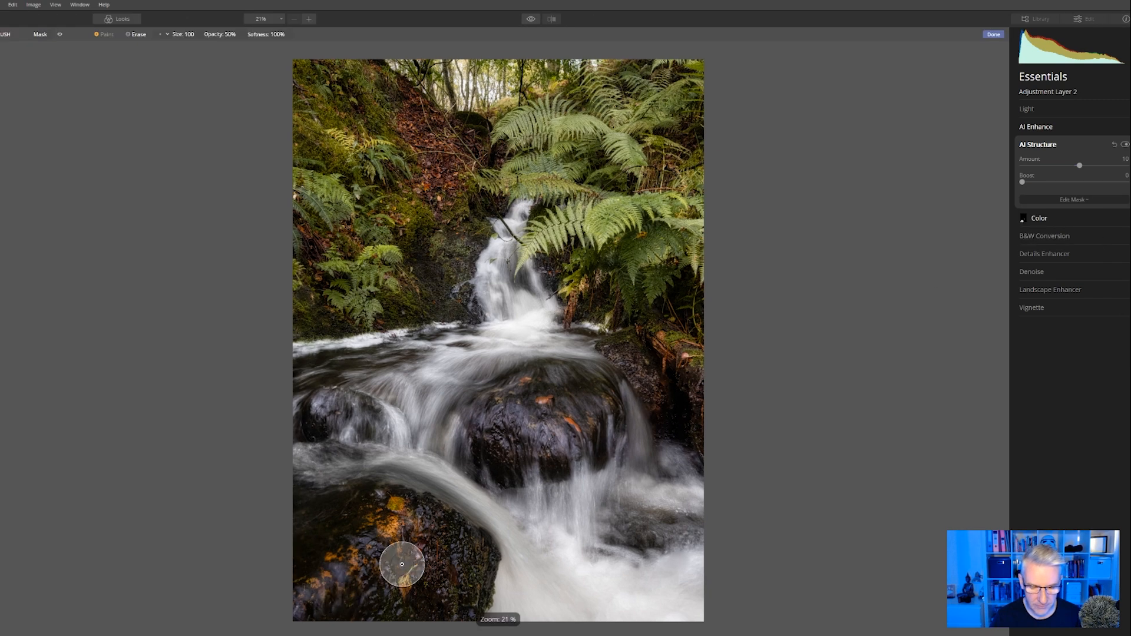
mouse_move(422, 538)
mouse_down()
mouse_move(379, 517)
mouse_move(441, 533)
mouse_move(391, 537)
mouse_move(424, 566)
mouse_up()
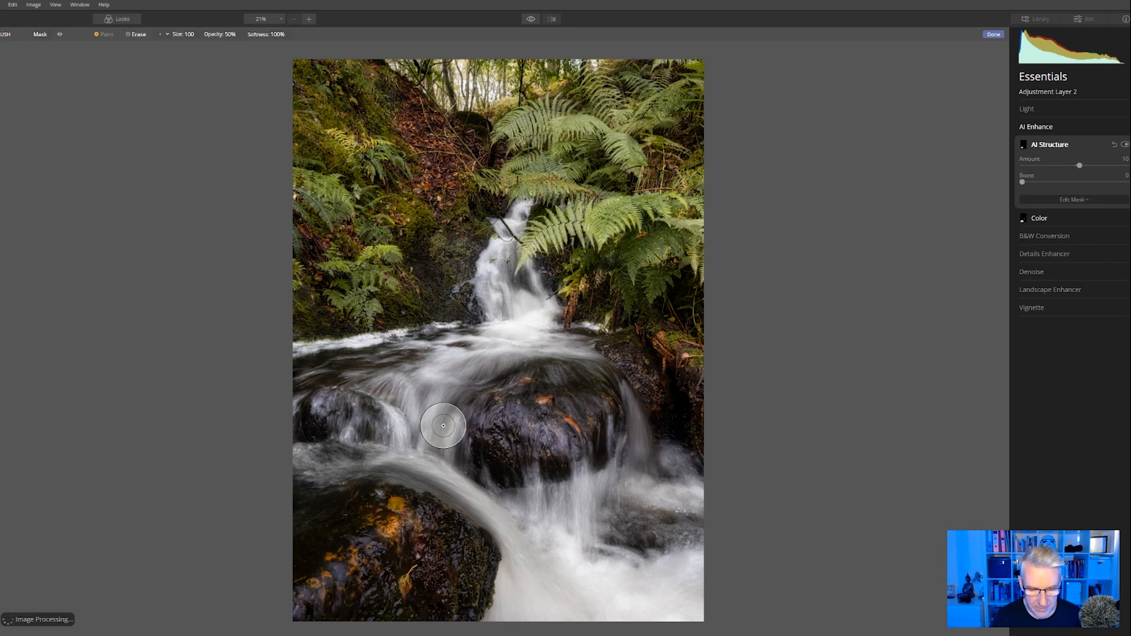
drag(513, 347, 414, 423)
drag(507, 298, 508, 319)
drag(579, 492, 579, 557)
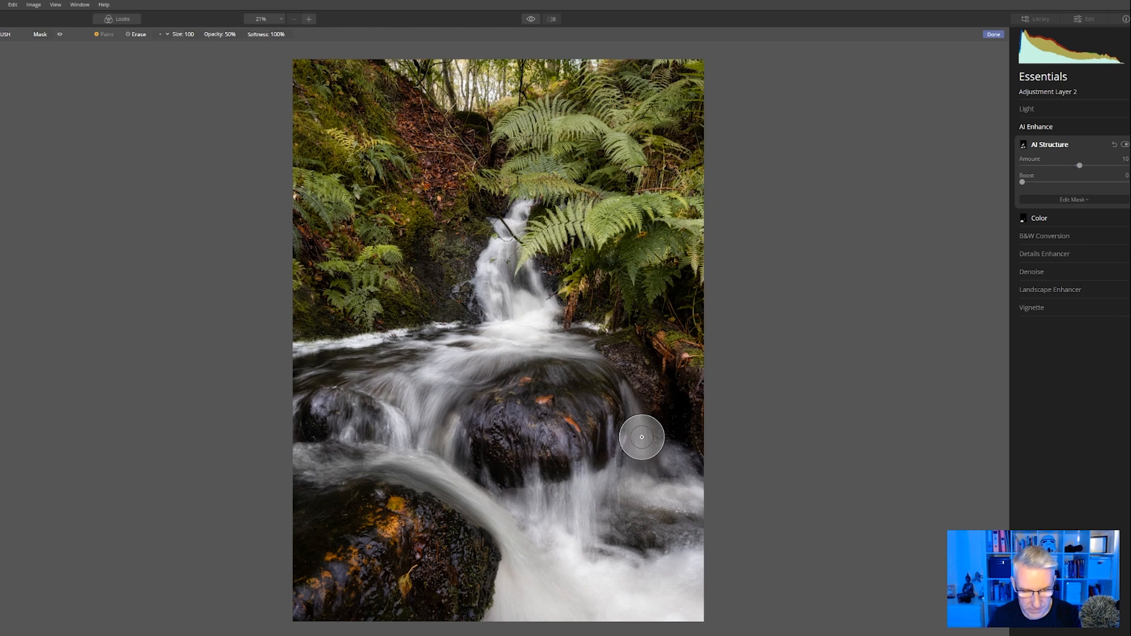
Reduce the brush to size 52 and extend the AI Structure mask over the narrower cascades, the foreground stream and the upper waterfall.
key(bracketleft)
key(bracketleft)
key(bracketleft)
key(bracketleft)
key(bracketleft)
key(bracketleft)
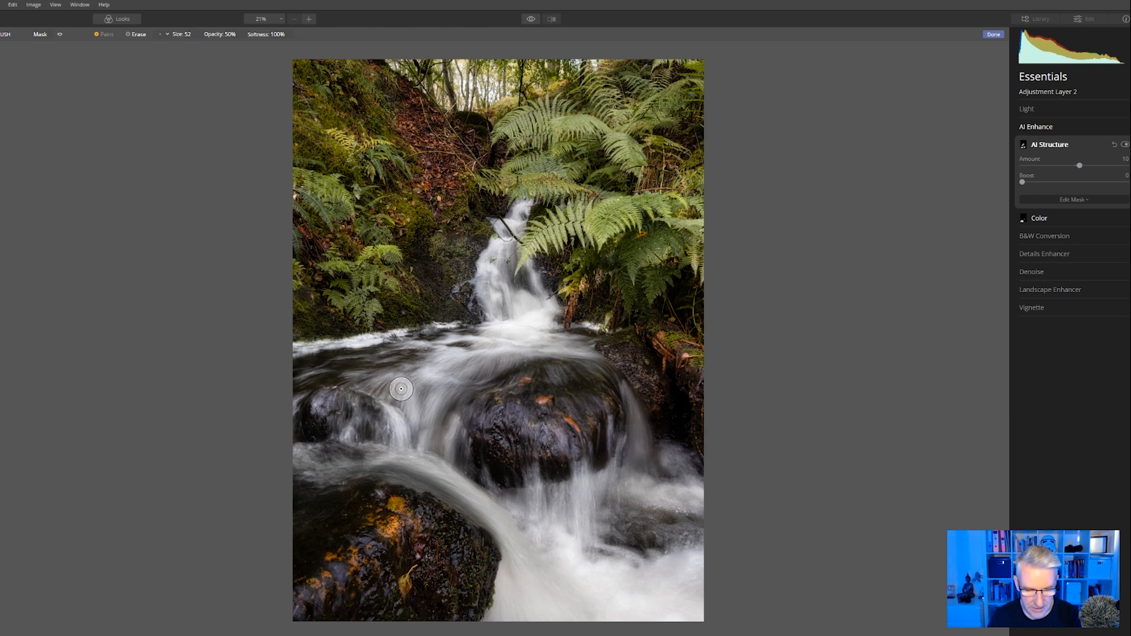
mouse_move(398, 380)
mouse_down()
mouse_move(358, 392)
mouse_move(402, 441)
mouse_up()
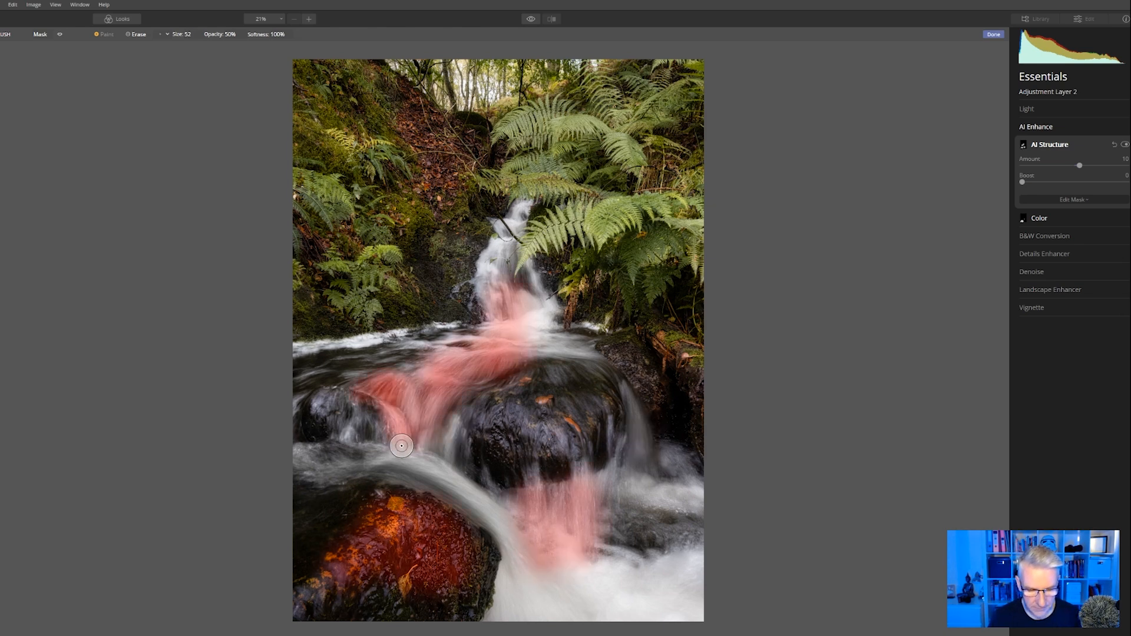
mouse_move(301, 457)
mouse_down()
mouse_move(394, 462)
mouse_move(455, 499)
mouse_up()
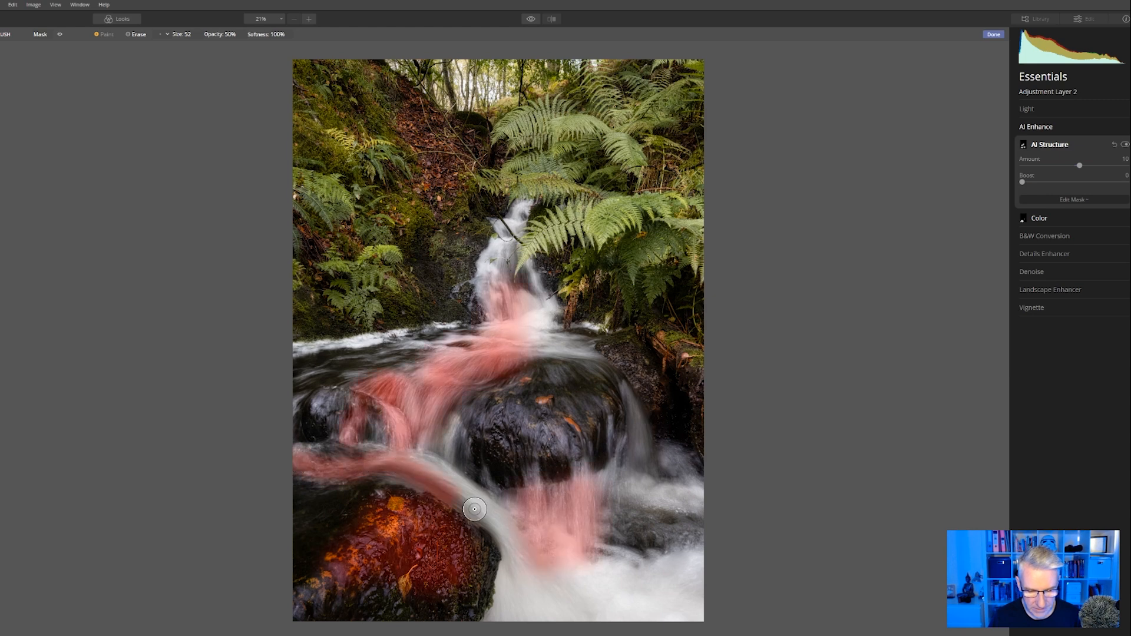
drag(494, 274, 504, 321)
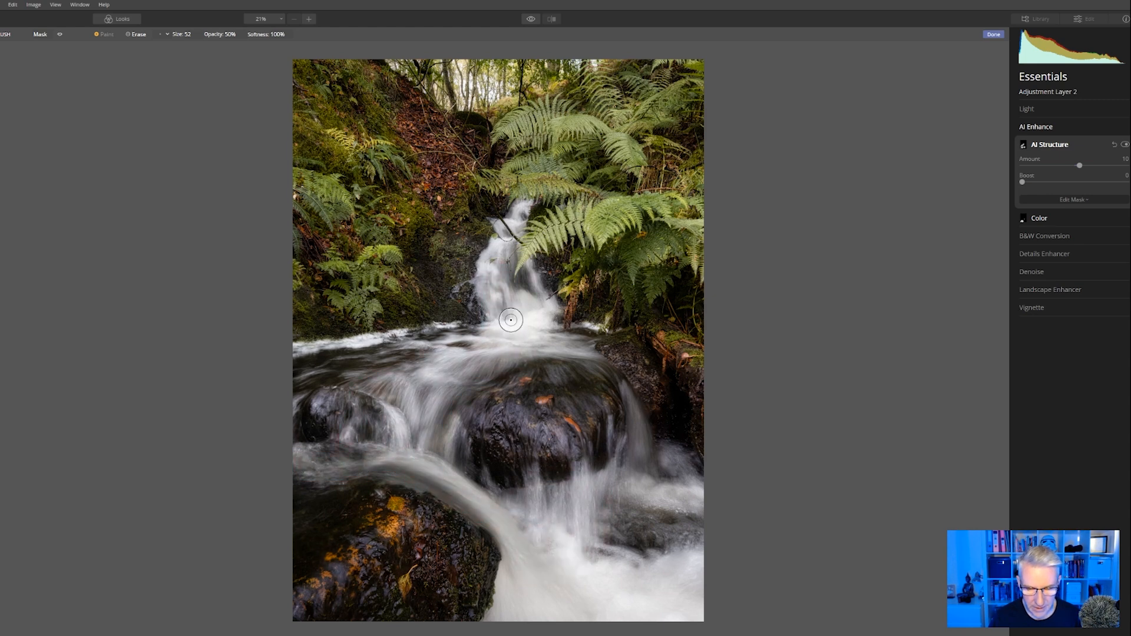
mouse_move(528, 282)
mouse_down()
mouse_move(536, 321)
mouse_move(510, 348)
mouse_up()
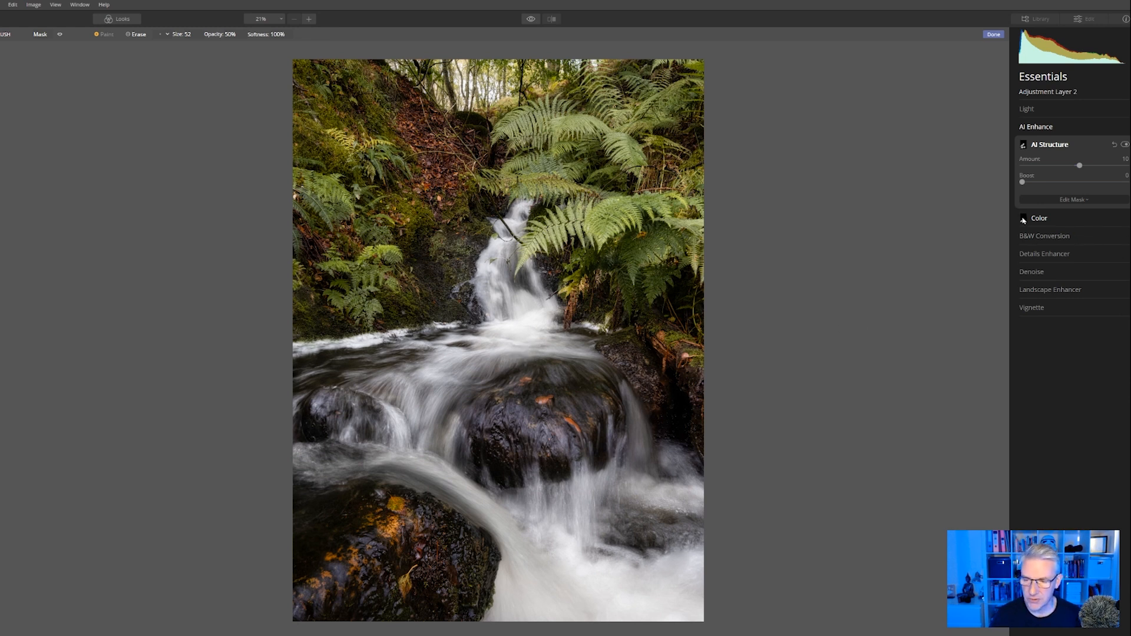
Copy the AI Structure mask and paste it onto the AI Enhance filter, starting a brush mask there to receive it.
click(1023, 145)
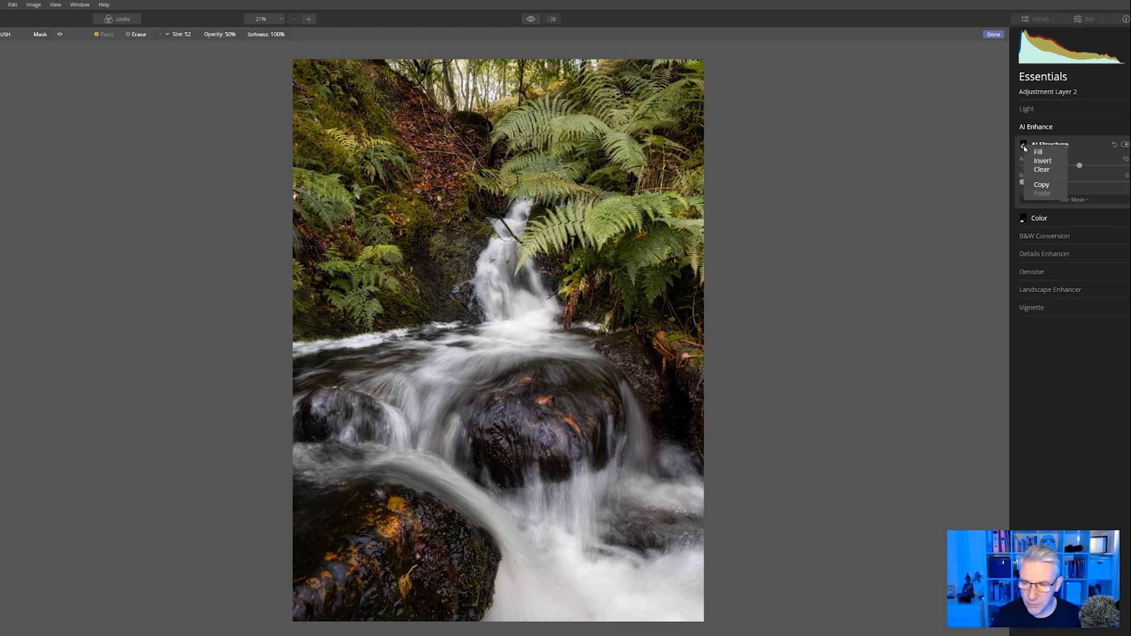
click(1039, 185)
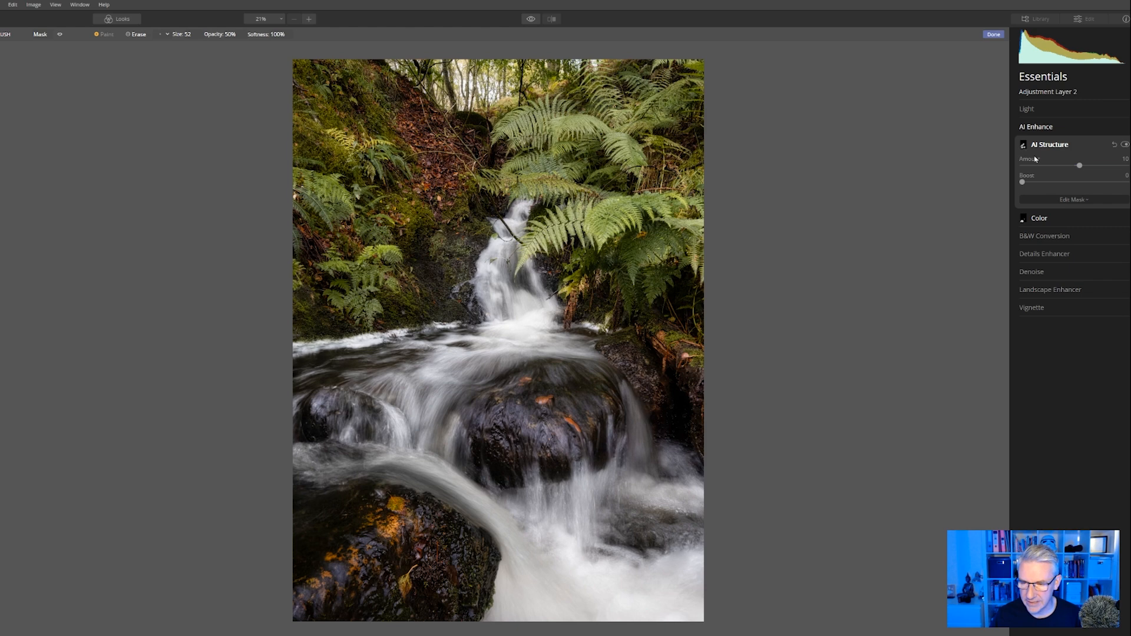
click(1089, 202)
click(1036, 127)
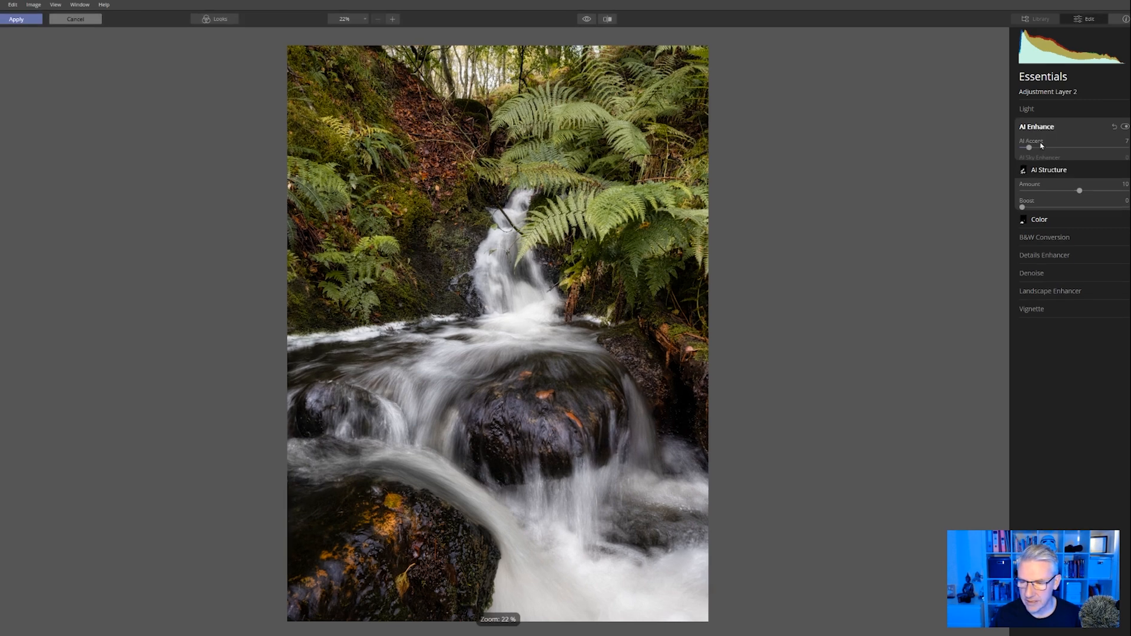
click(1073, 181)
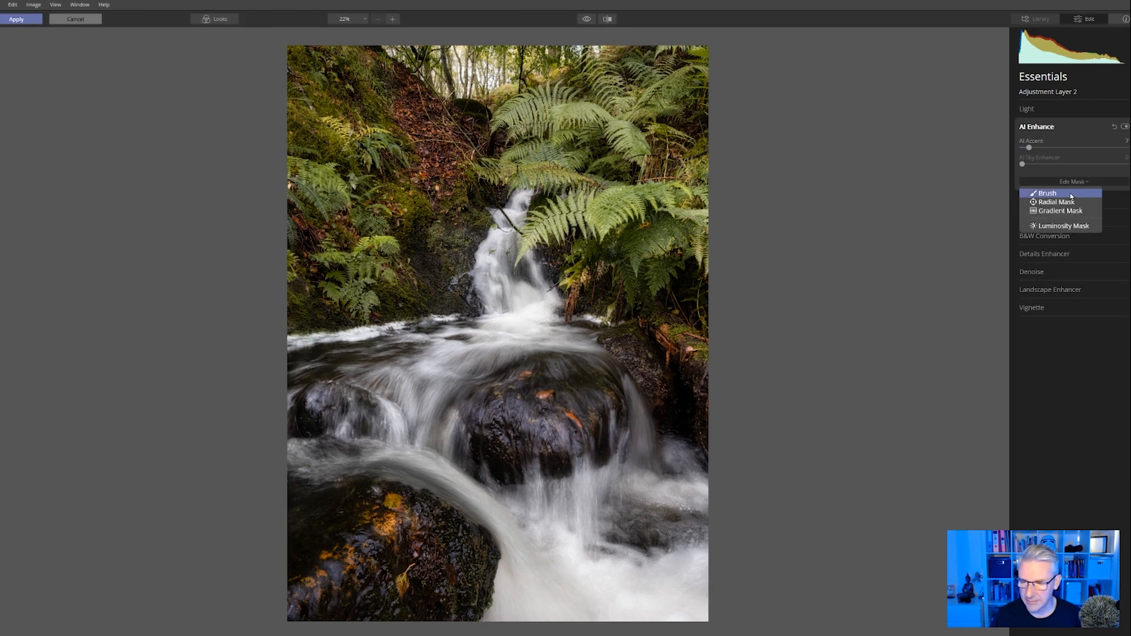
click(1055, 189)
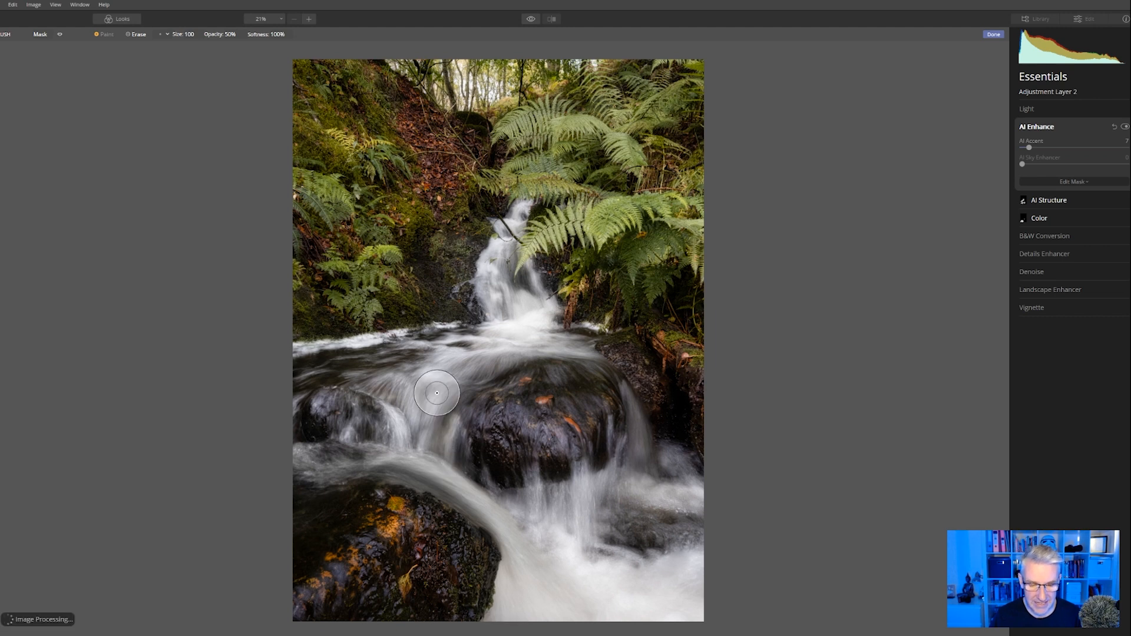
click(957, 502)
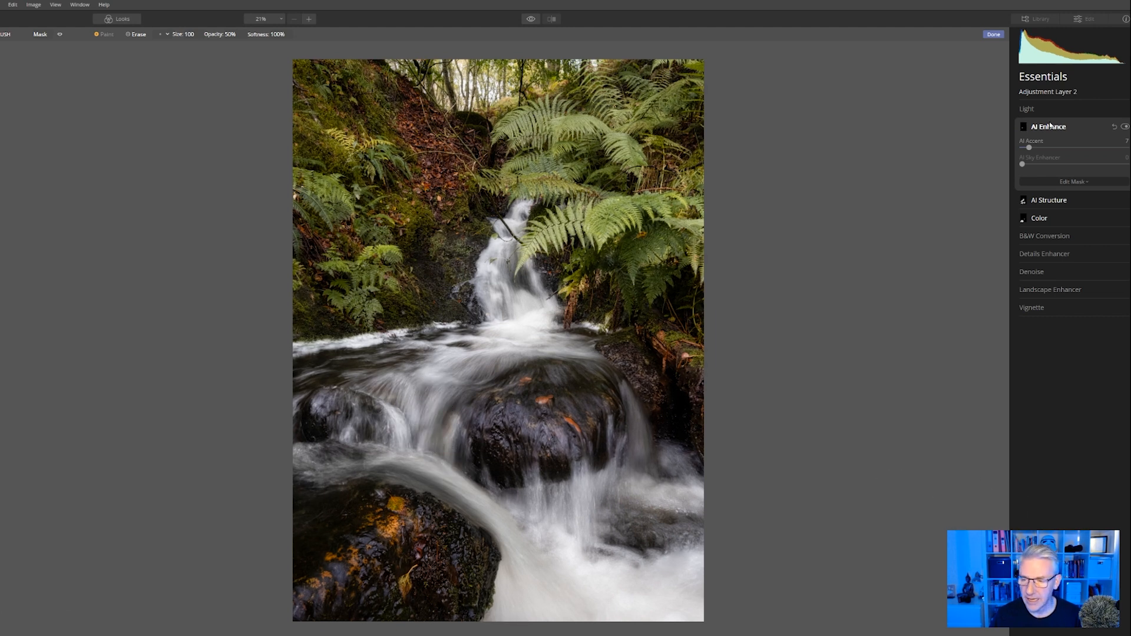
click(1023, 129)
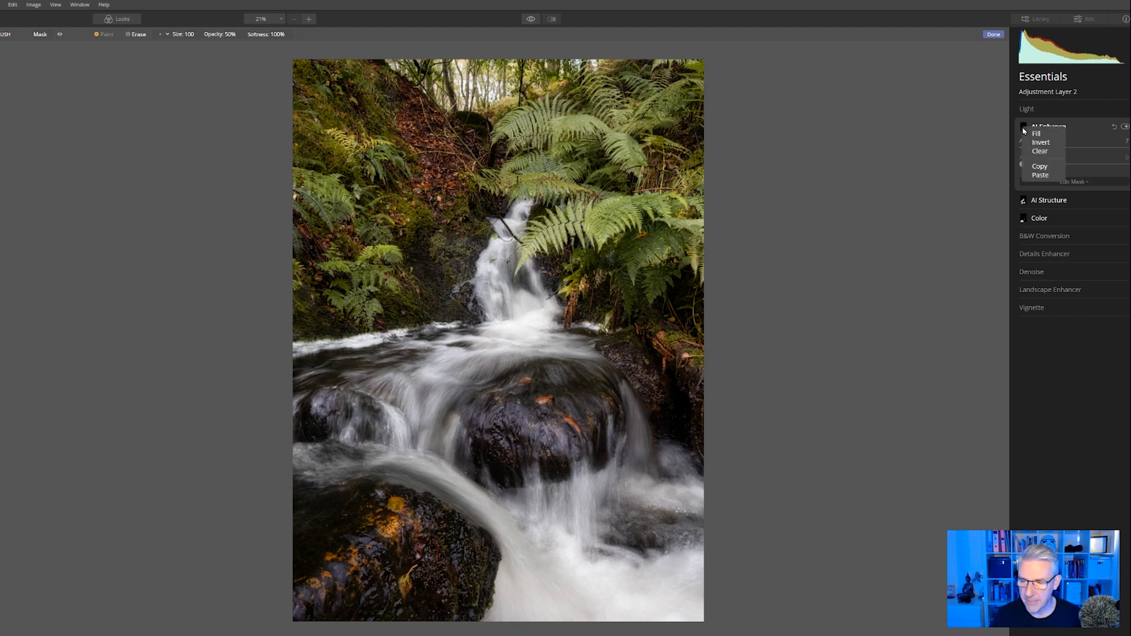
click(1045, 175)
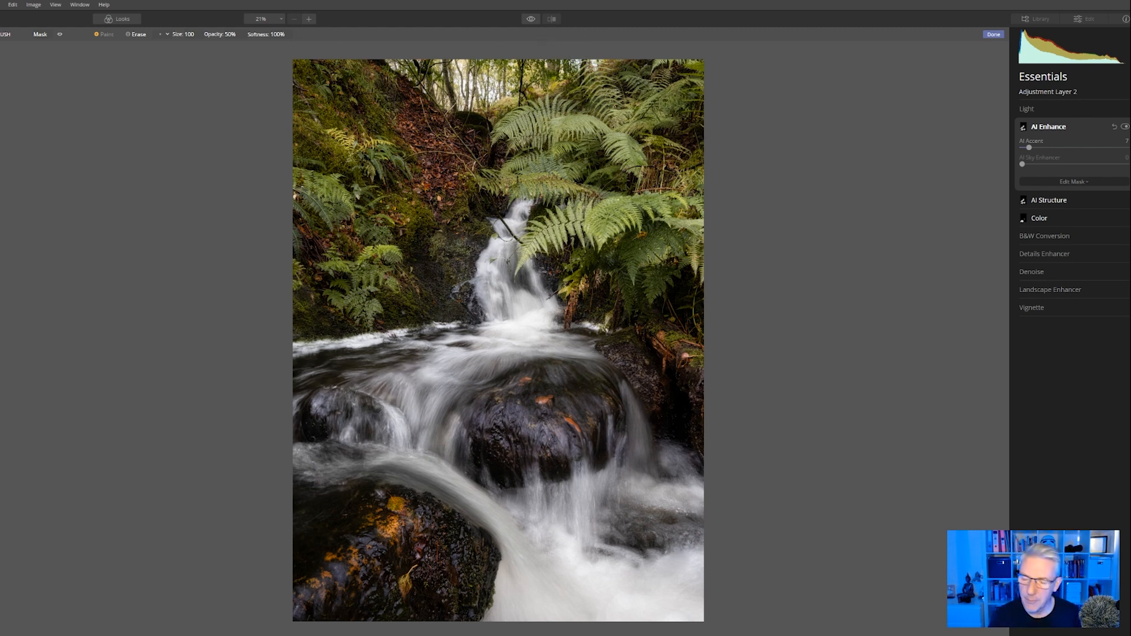
Finish editing the AI Enhance mask and add a new adjustment layer above Adjustment Layer 2.
click(1119, 40)
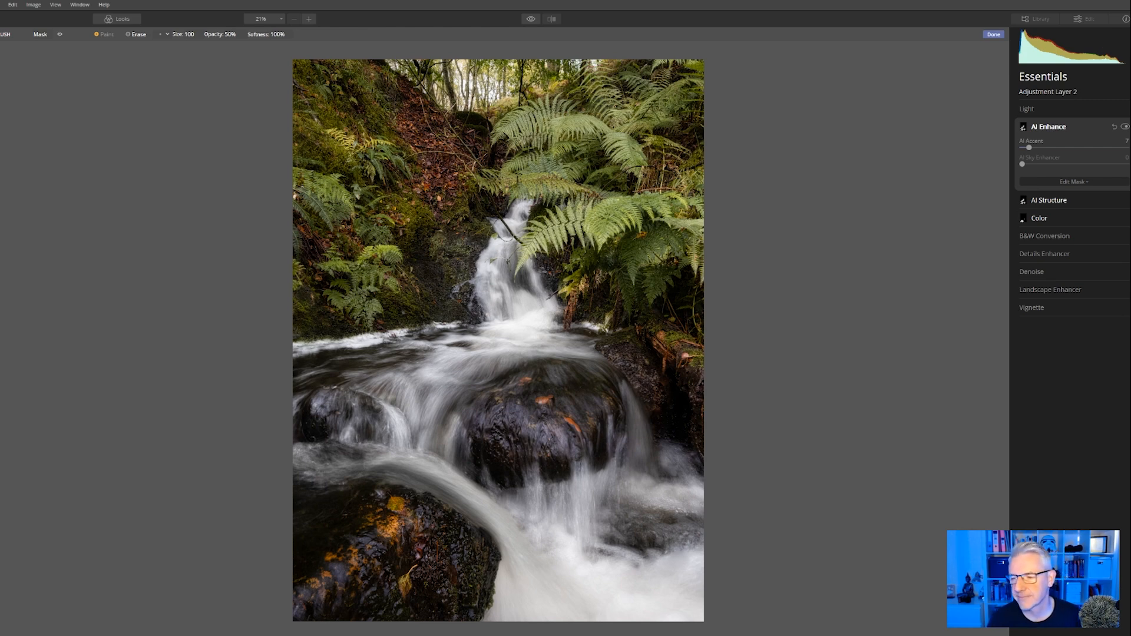
click(1122, 77)
click(1117, 89)
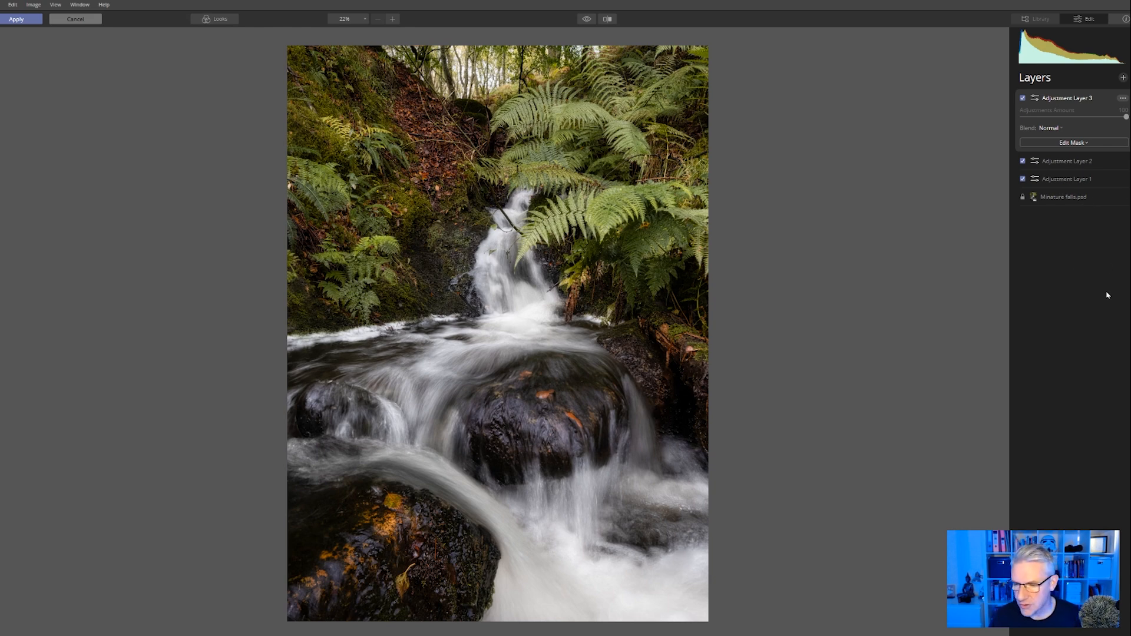
Apply the creative Fog filter as Dark Fog to the new adjustment layer with an Amount of 43.
click(1130, 154)
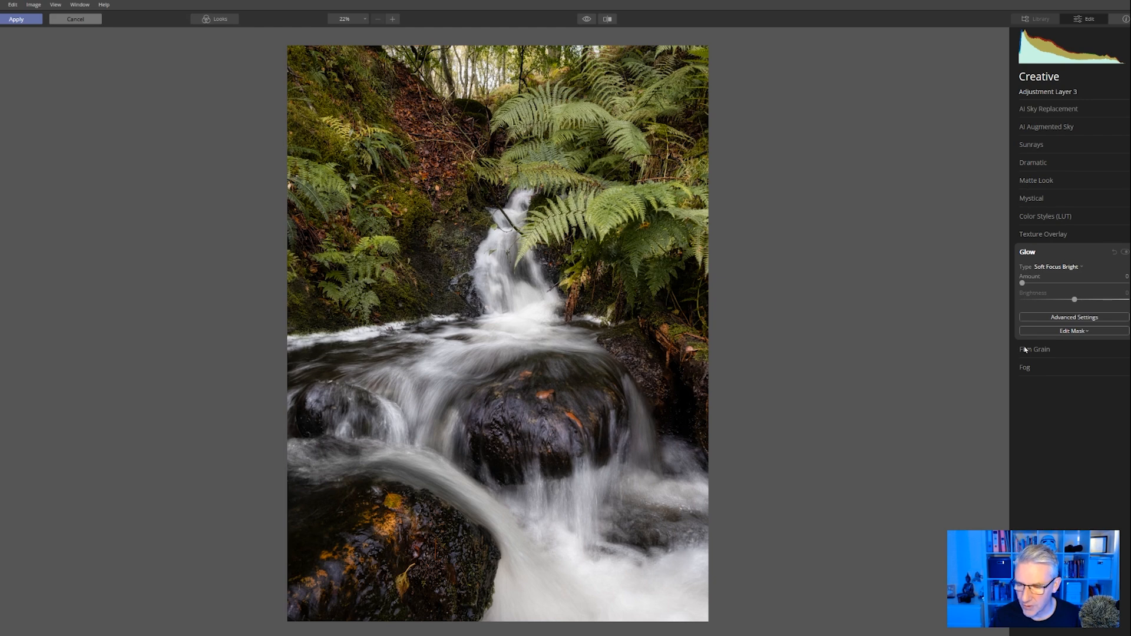
click(1025, 368)
click(1031, 315)
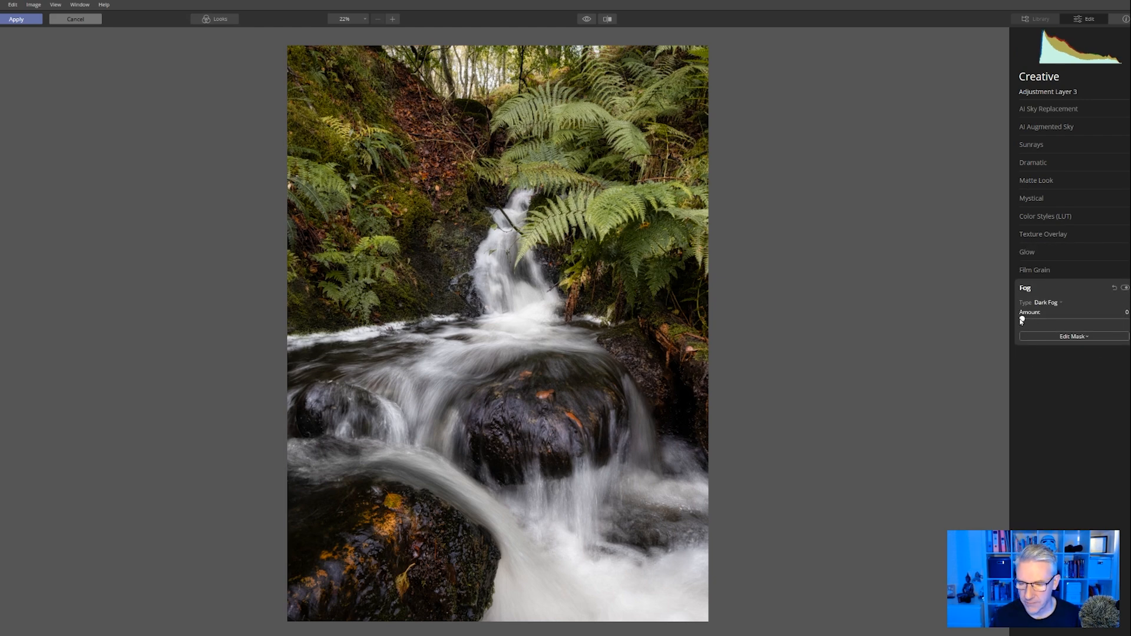
drag(1022, 320, 1064, 326)
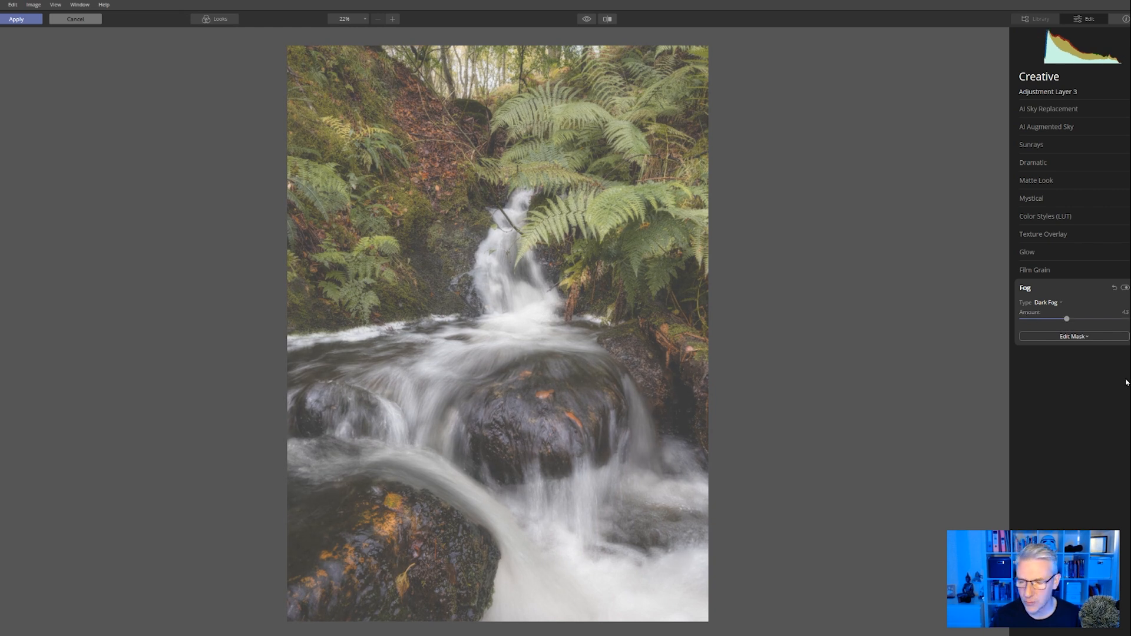
Try the Light Fog type on the Fog filter and switch back to Dark Fog.
click(1060, 304)
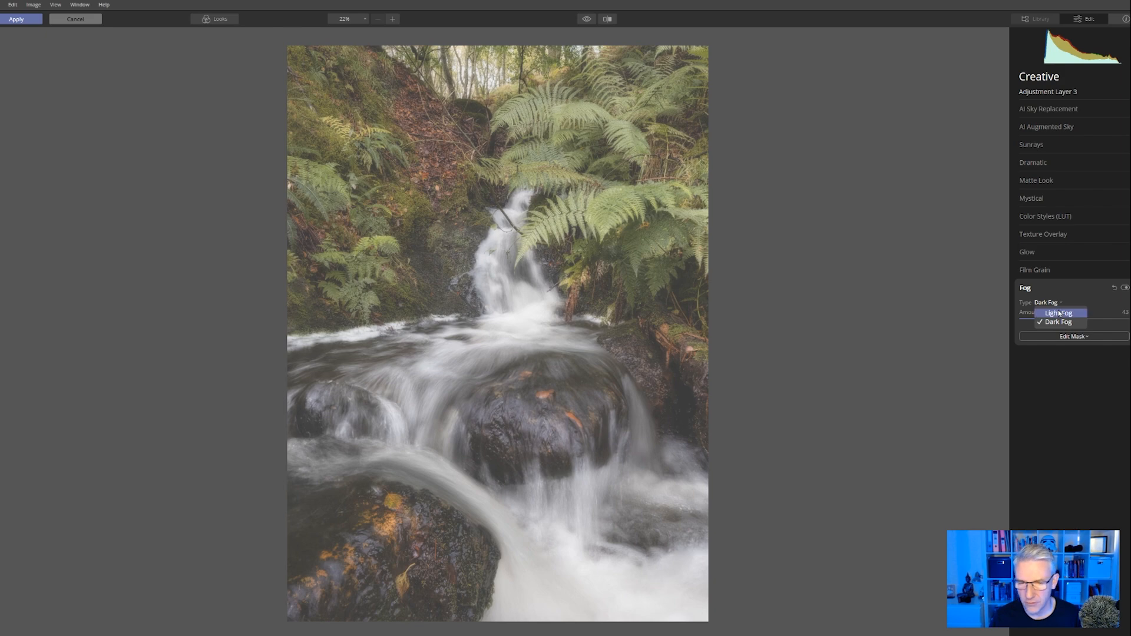
click(1058, 312)
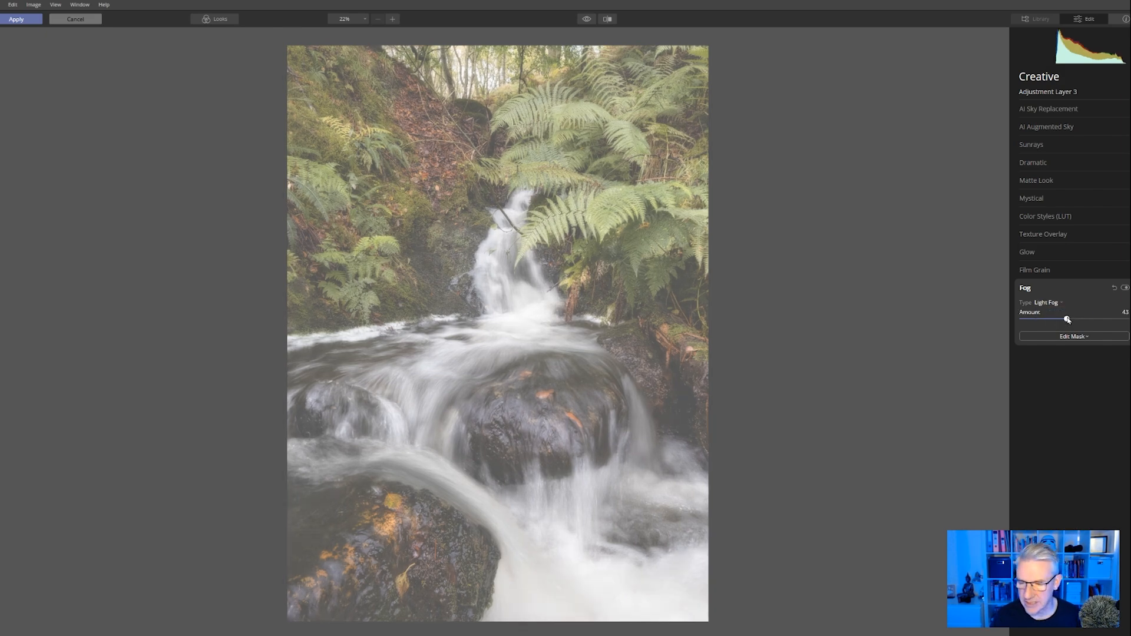
click(1060, 303)
click(1060, 321)
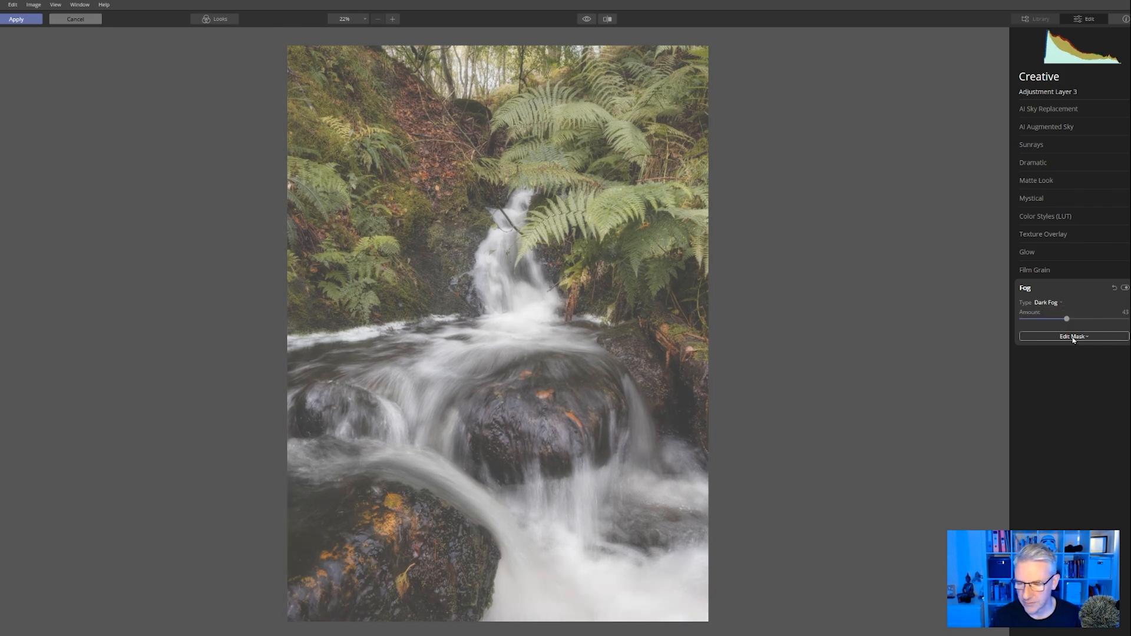
Draw a wide, flattened radial mask for the Fog filter over the background trees and invert it to confine the fog there.
click(1070, 339)
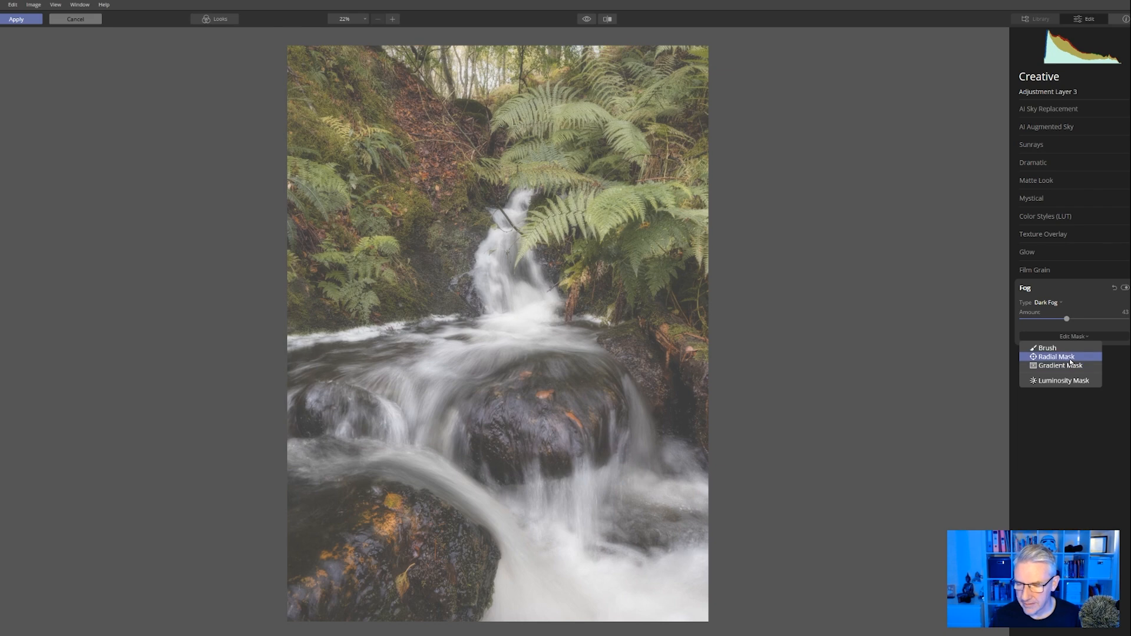
click(1071, 357)
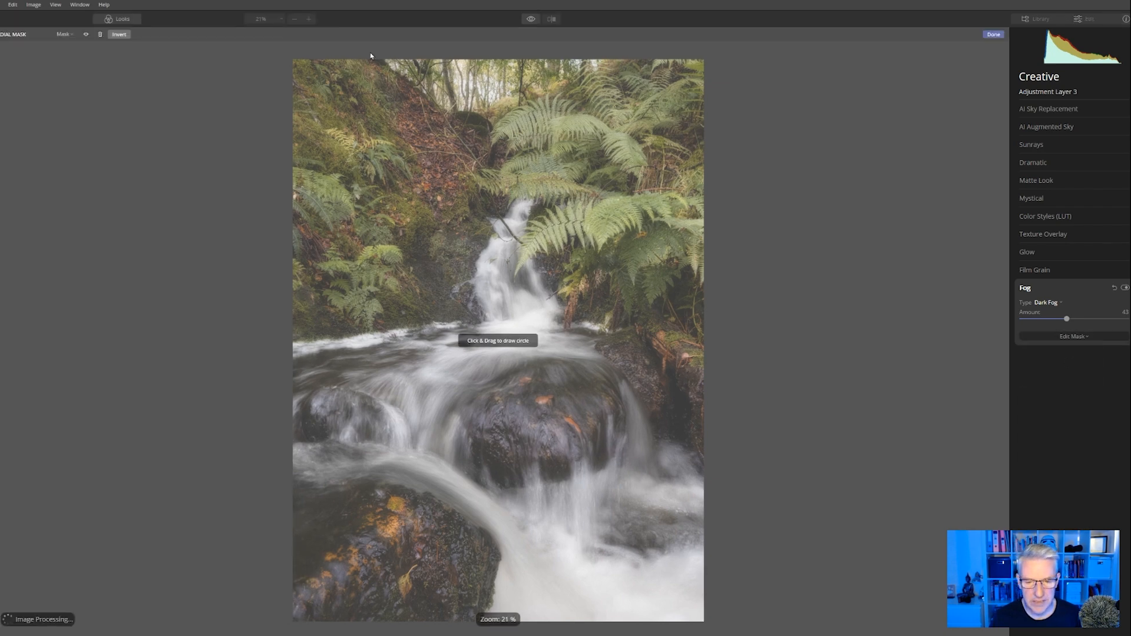
drag(471, 93, 536, 100)
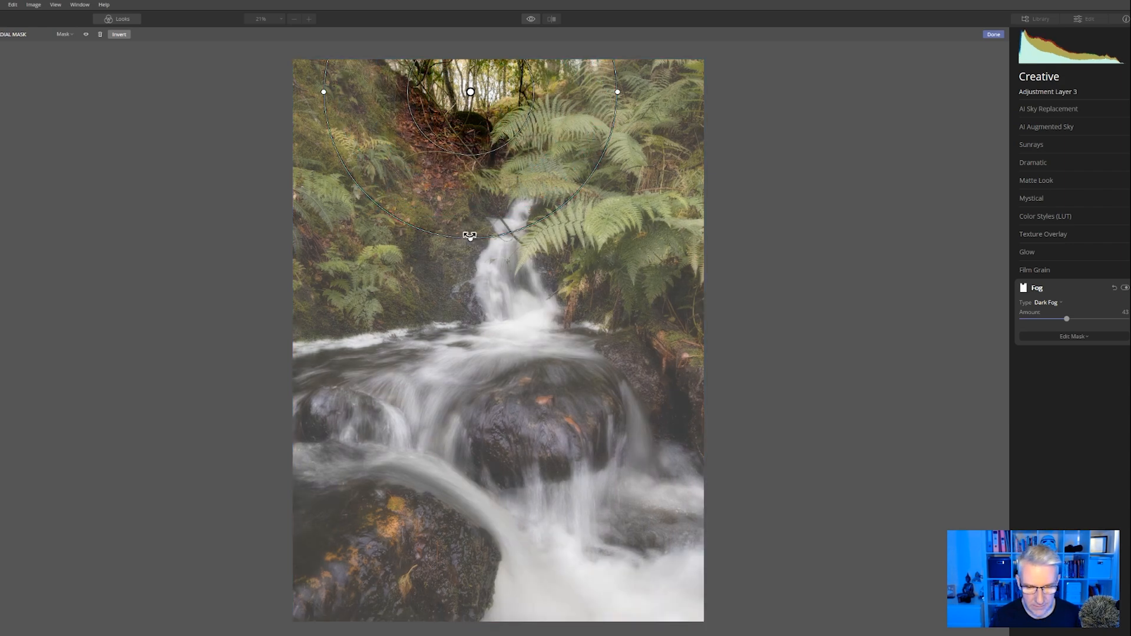
drag(470, 238, 472, 156)
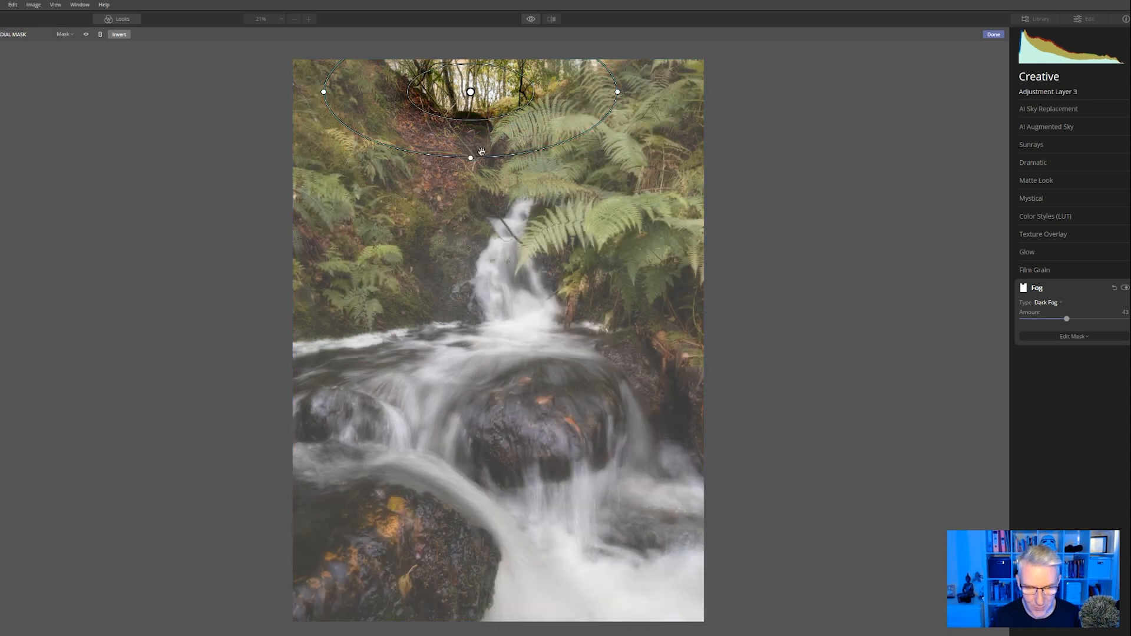
drag(470, 91, 483, 81)
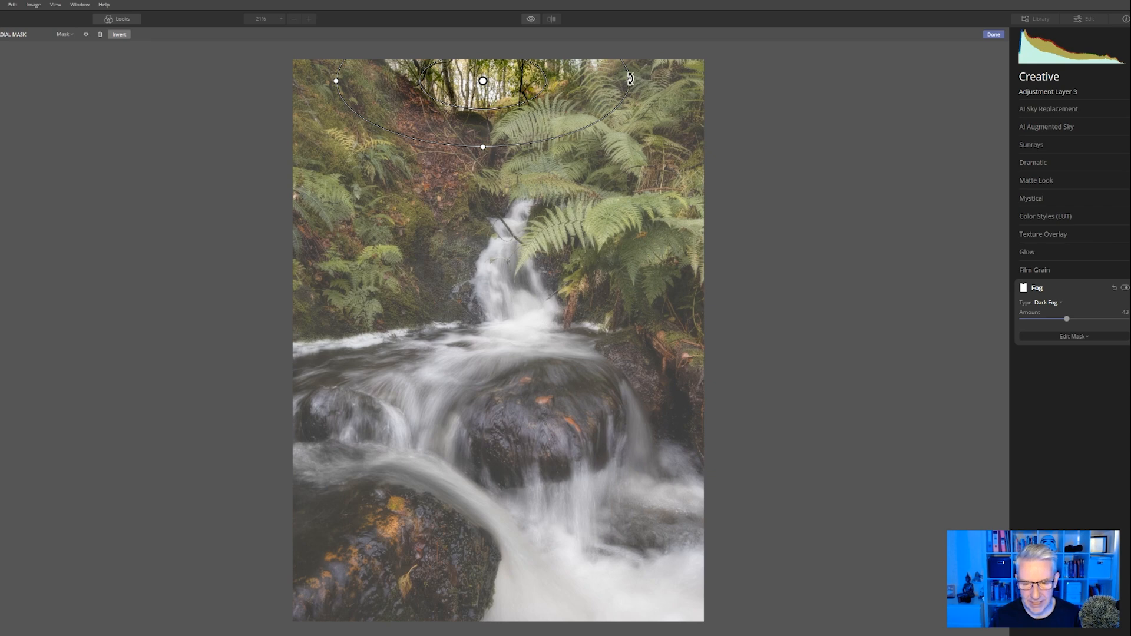
drag(630, 83, 701, 88)
drag(482, 145, 505, 166)
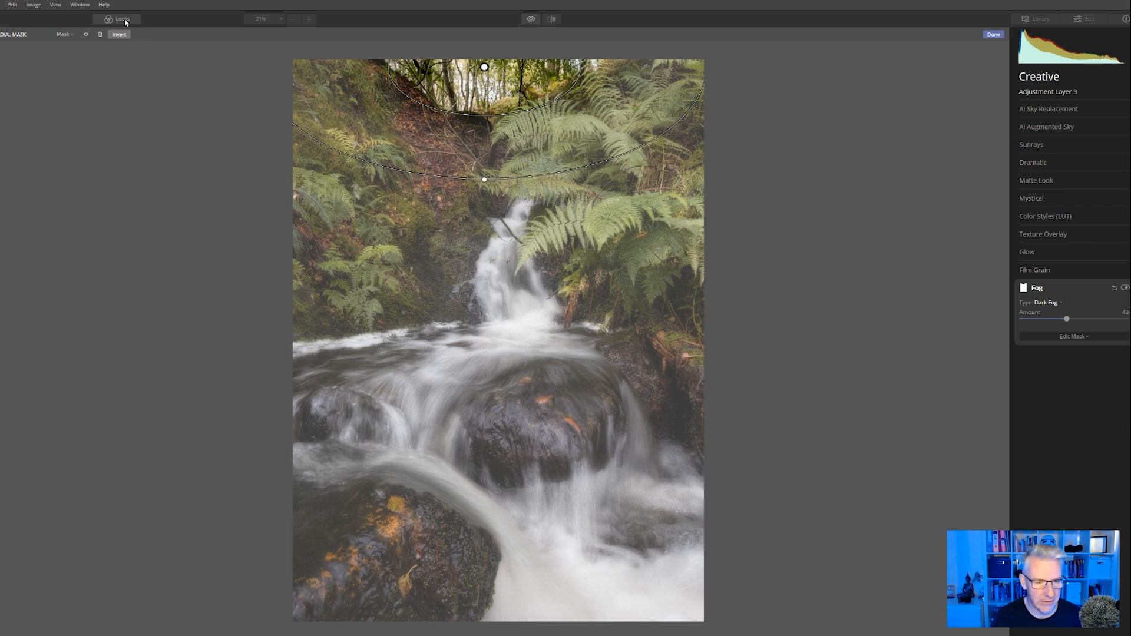
click(118, 35)
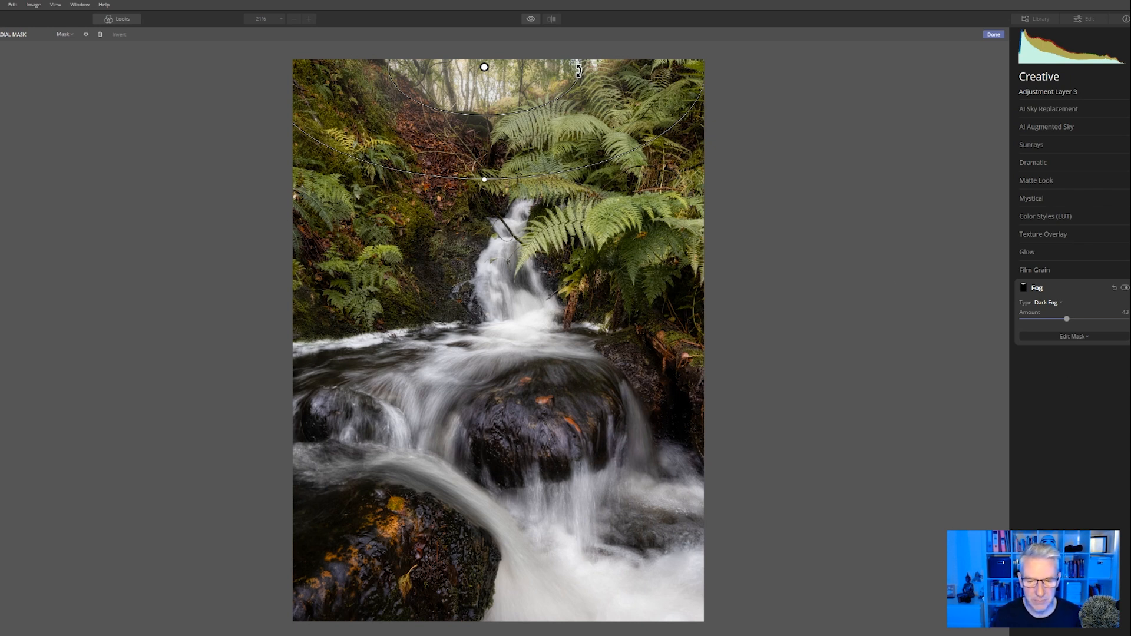
Set the Fog Amount to 37 and erase fog from the leafy bank and ferns with a size 52 brush at 50% opacity.
click(1087, 338)
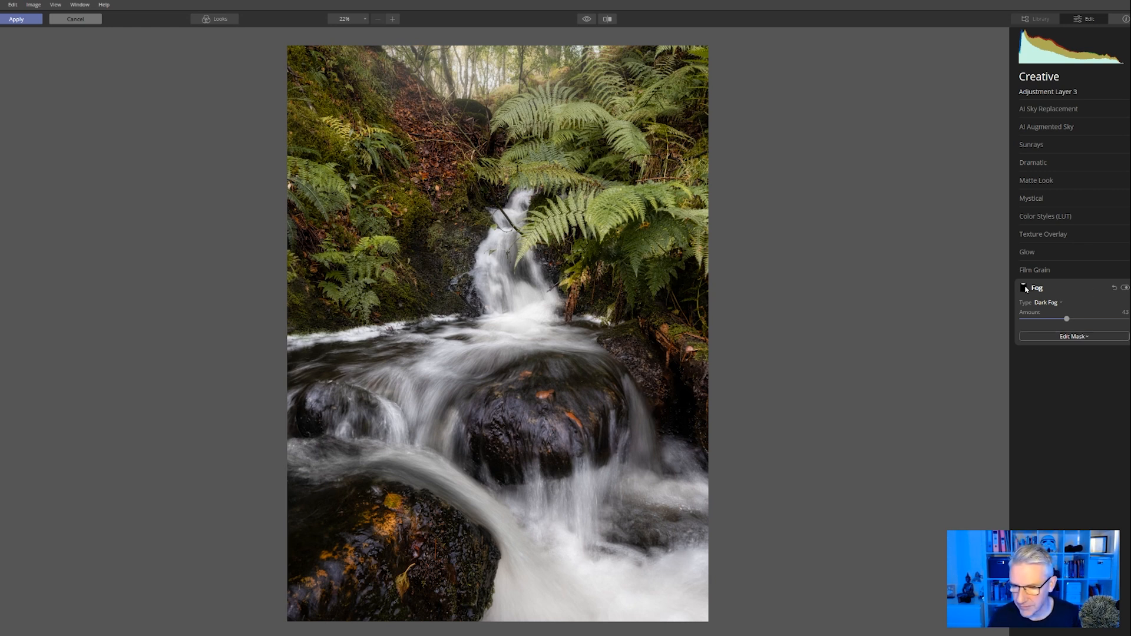
drag(1068, 322, 1060, 322)
click(1058, 336)
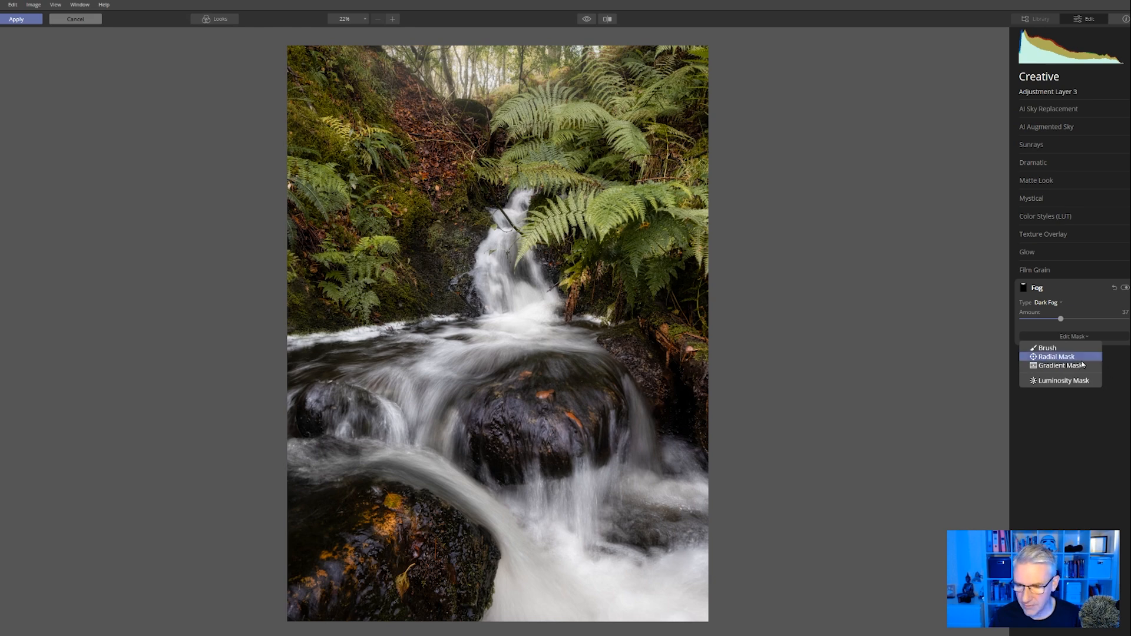
click(1047, 348)
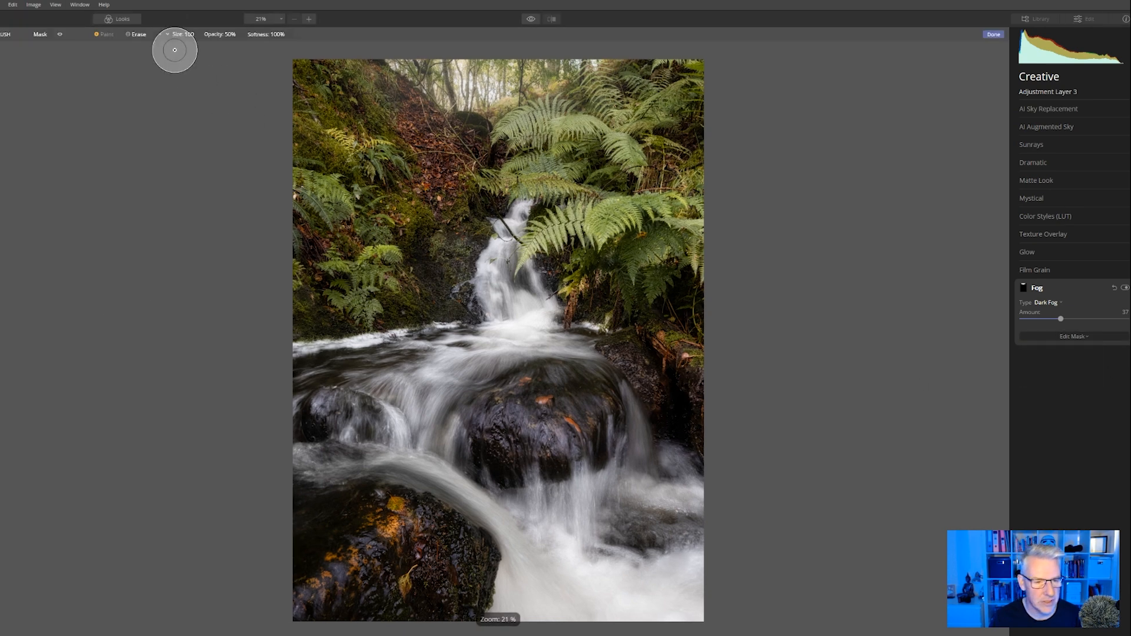
click(140, 37)
key(bracketleft)
key(bracketleft)
key(bracketleft)
key(bracketleft)
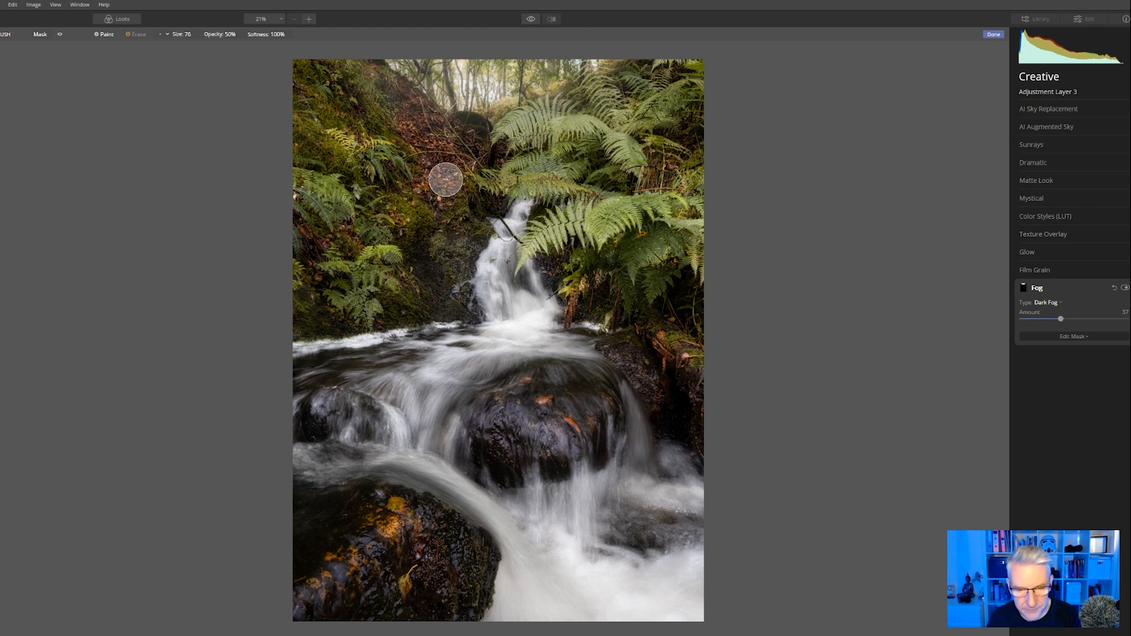
mouse_move(437, 140)
mouse_down()
mouse_move(379, 86)
mouse_move(491, 165)
mouse_move(346, 68)
mouse_move(454, 131)
mouse_move(554, 103)
mouse_move(523, 118)
mouse_move(555, 116)
mouse_move(647, 63)
mouse_move(625, 87)
mouse_move(444, 147)
mouse_move(359, 65)
mouse_move(419, 112)
mouse_move(515, 125)
mouse_move(732, 88)
mouse_move(854, 170)
mouse_up()
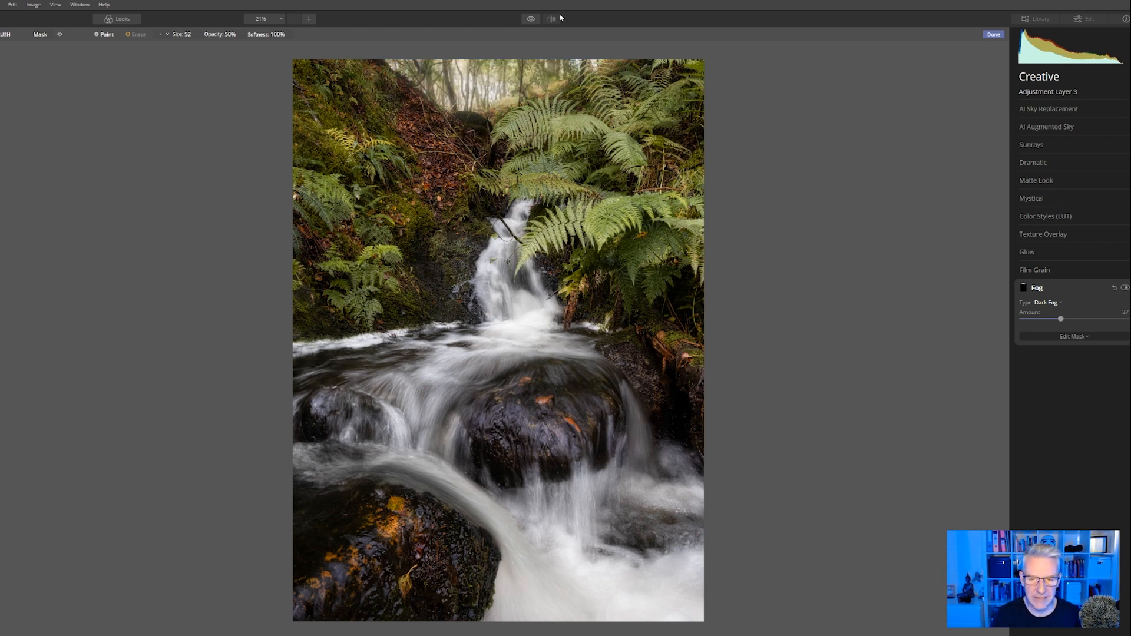
Compare the photo before and after the edits several times.
click(533, 19)
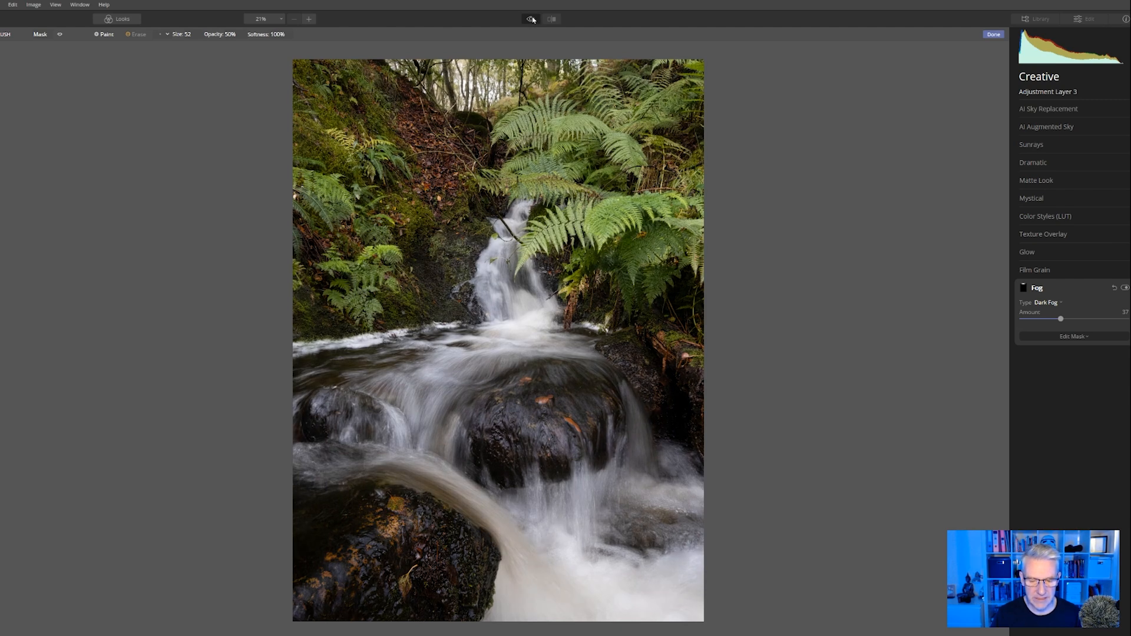
click(533, 19)
click(533, 19)
click(533, 19)
click(533, 18)
click(533, 19)
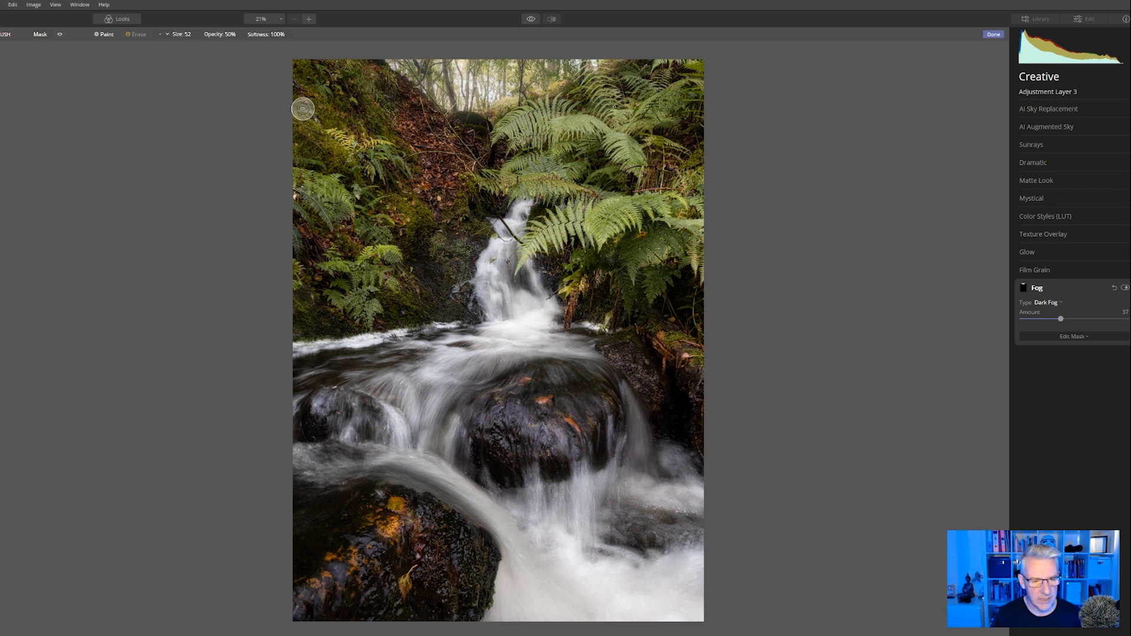
Paint fog back in along the upper edge of the leafy bank beside the trees, and copy the Fog mask.
click(99, 35)
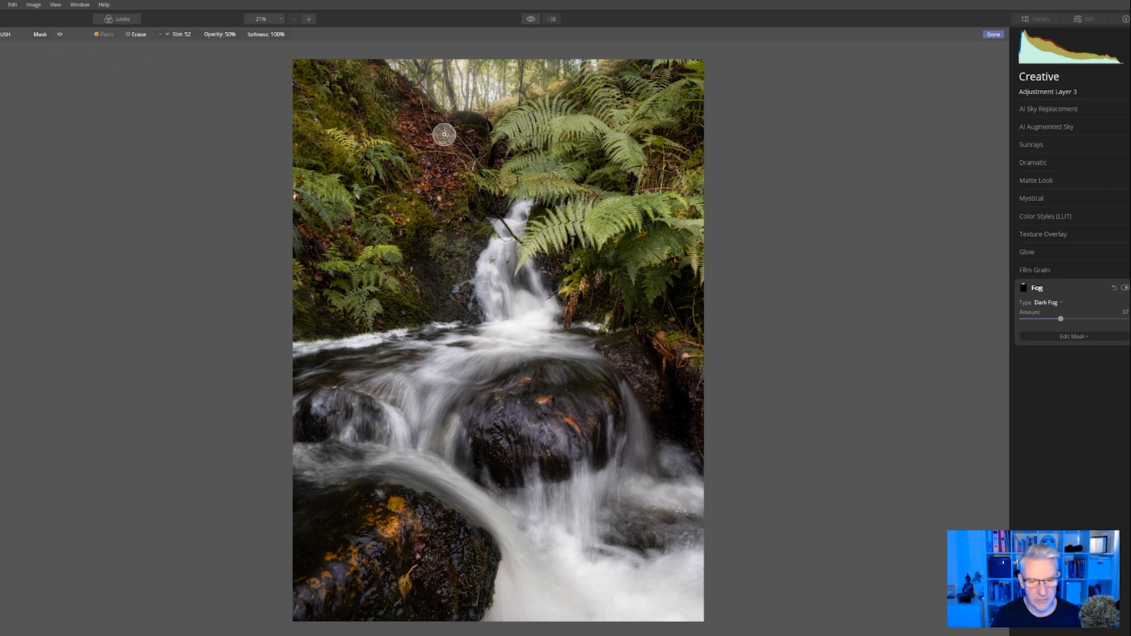
drag(439, 116, 348, 51)
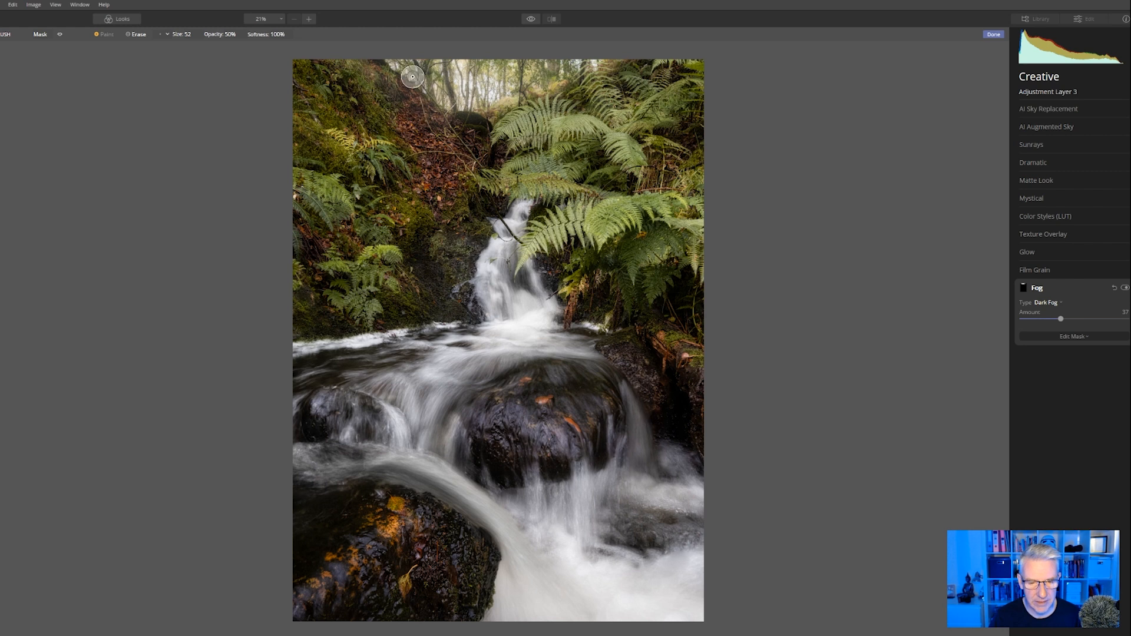
click(1025, 290)
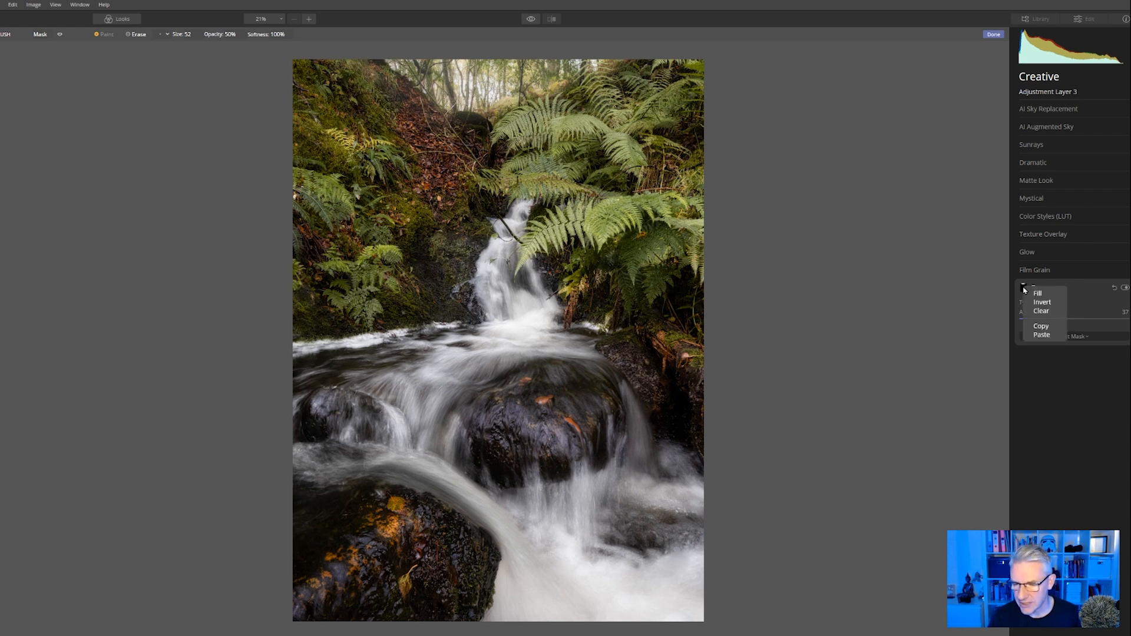
click(1039, 328)
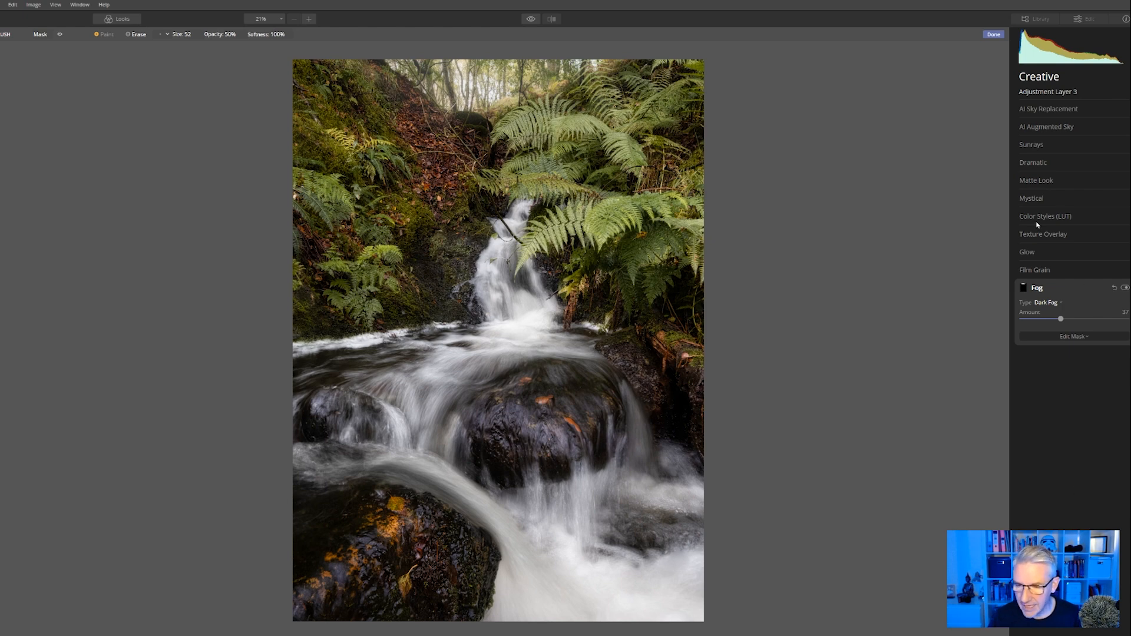
Apply the Glow filter with the Soft Glow type and an Amount of 24.
click(1027, 252)
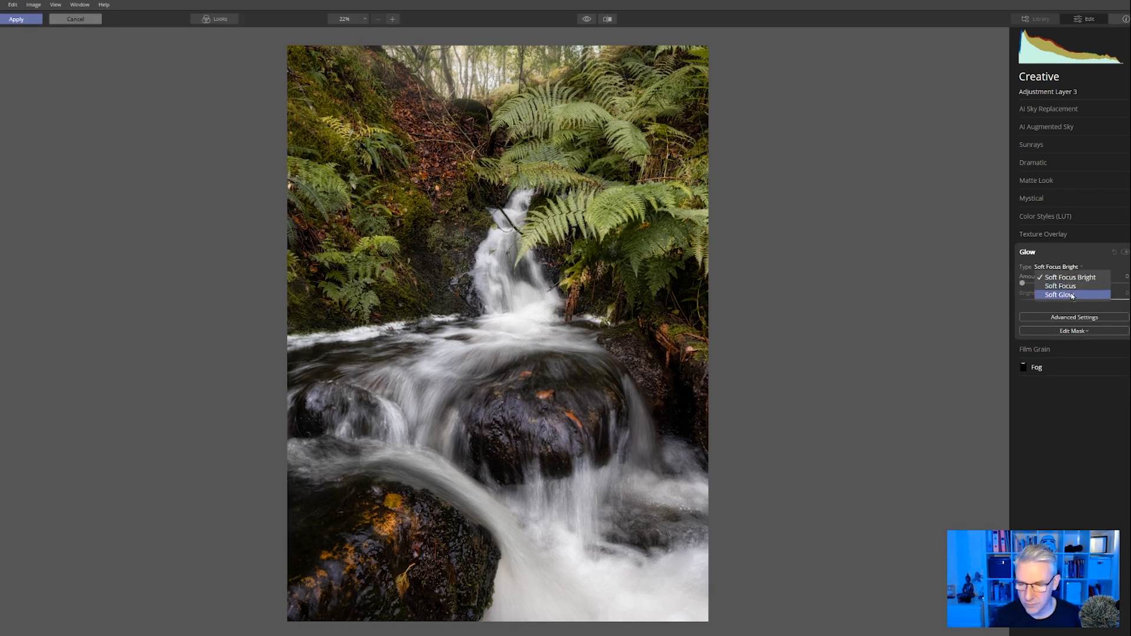
click(1072, 296)
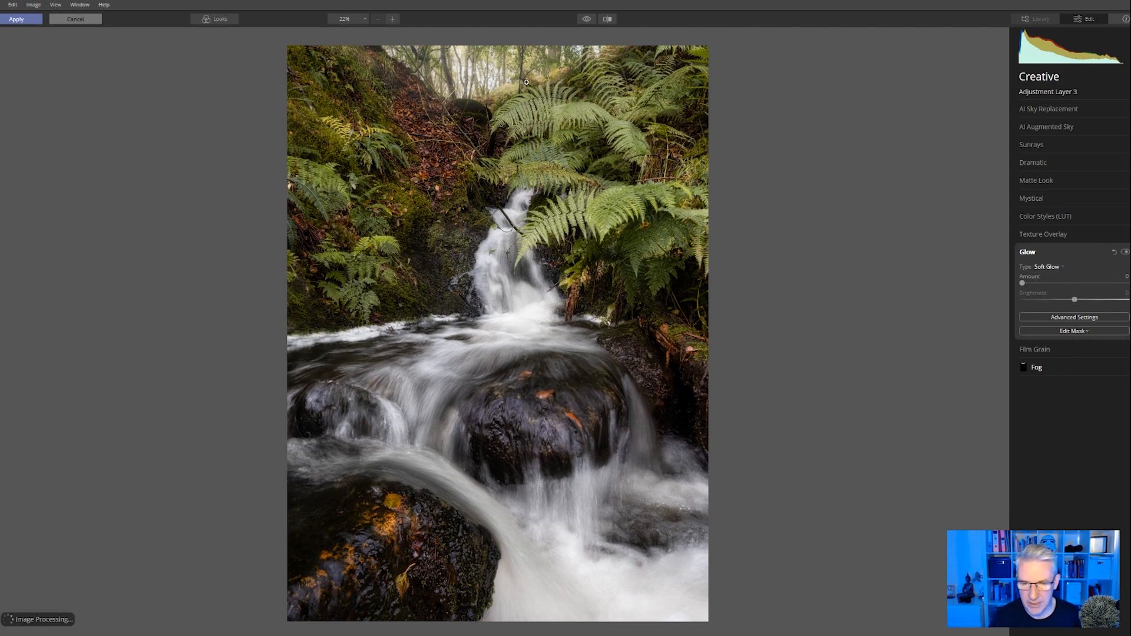
drag(1022, 283, 1046, 284)
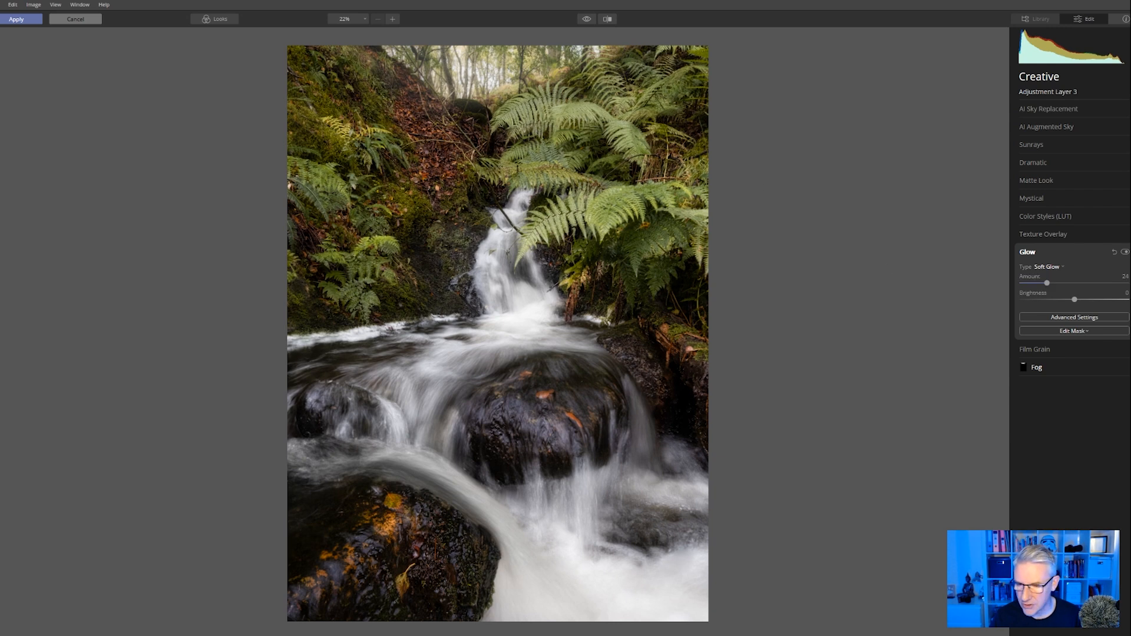
Brush a Glow mask at size 100 and 50% opacity over the misty background trees.
click(1077, 334)
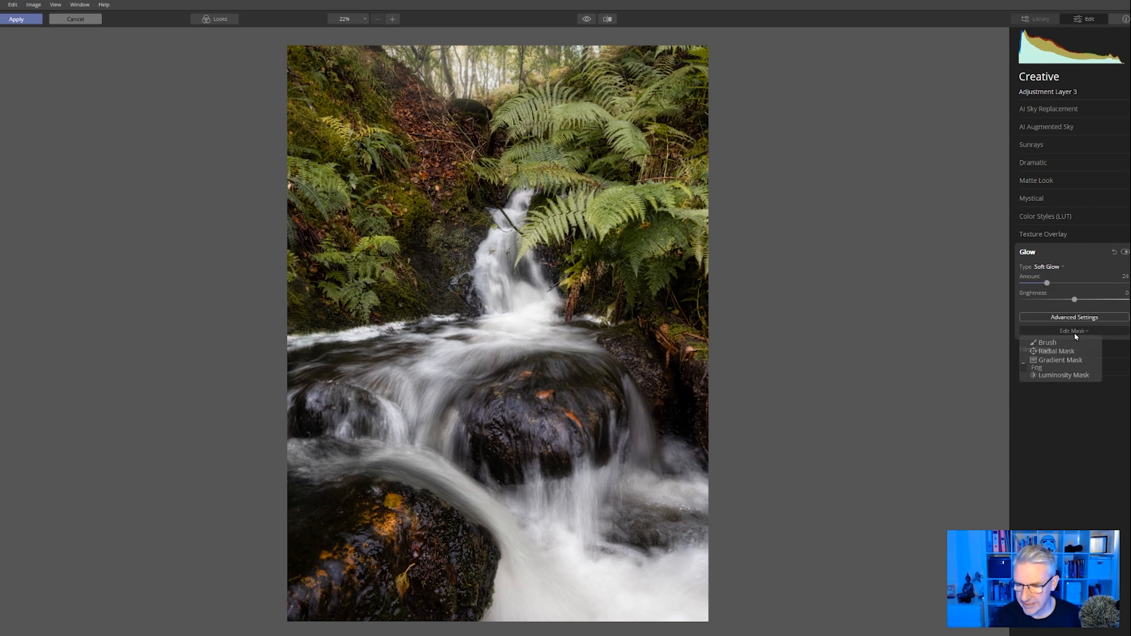
click(1054, 345)
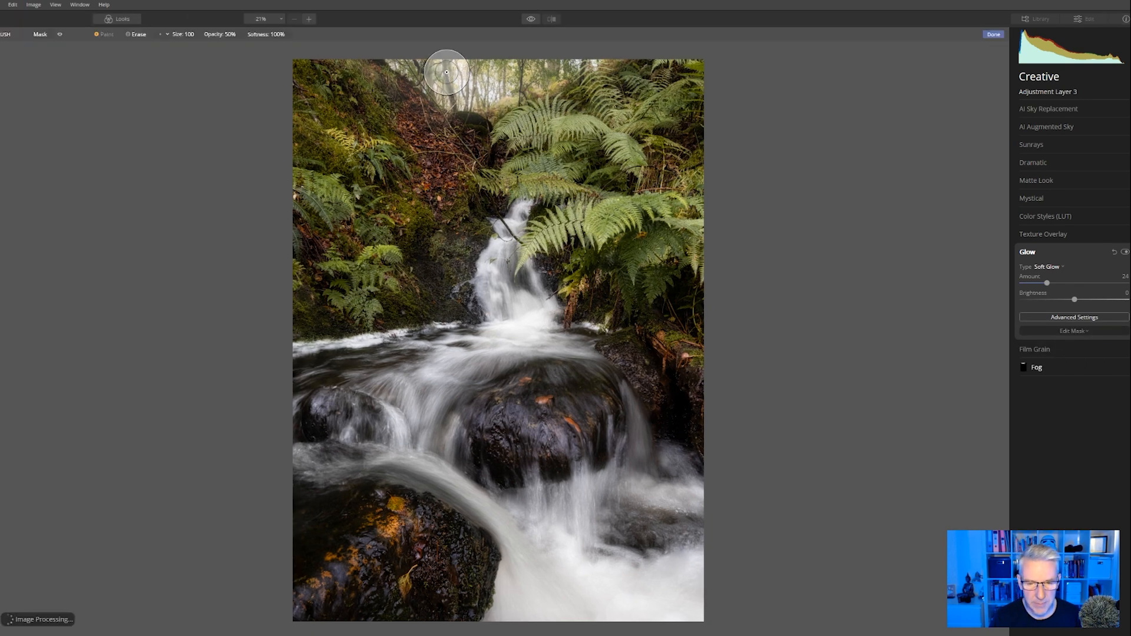
mouse_move(446, 73)
mouse_down()
mouse_move(542, 62)
mouse_move(462, 76)
mouse_move(401, 53)
mouse_move(463, 85)
mouse_move(588, 43)
mouse_up()
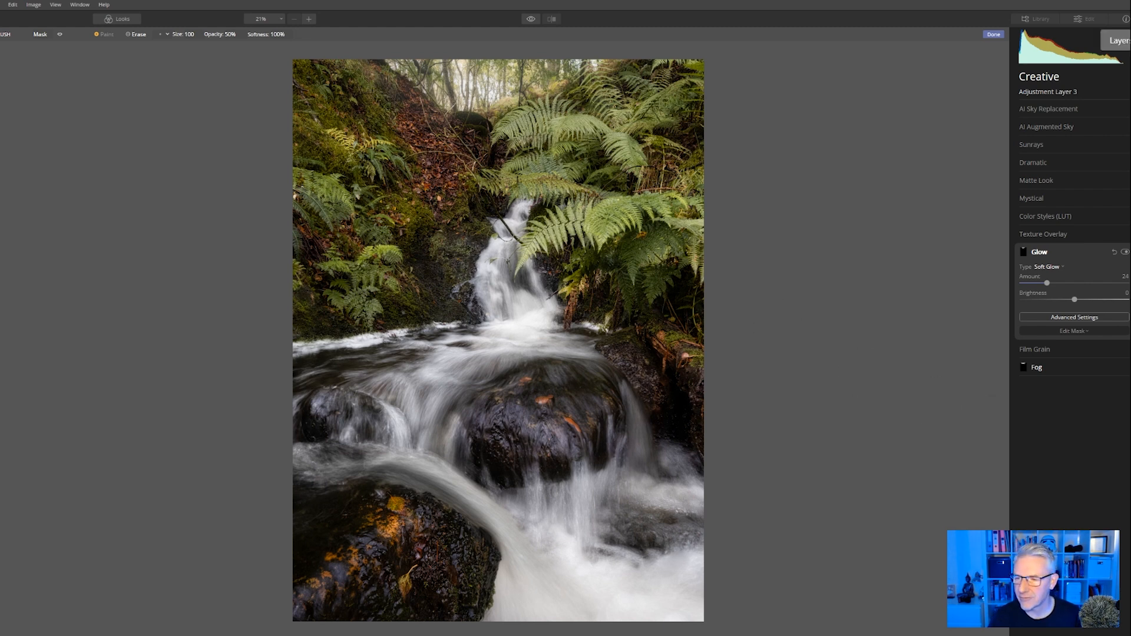
Return to the layer stack and add another adjustment layer above Adjustment Layer 3.
click(1129, 40)
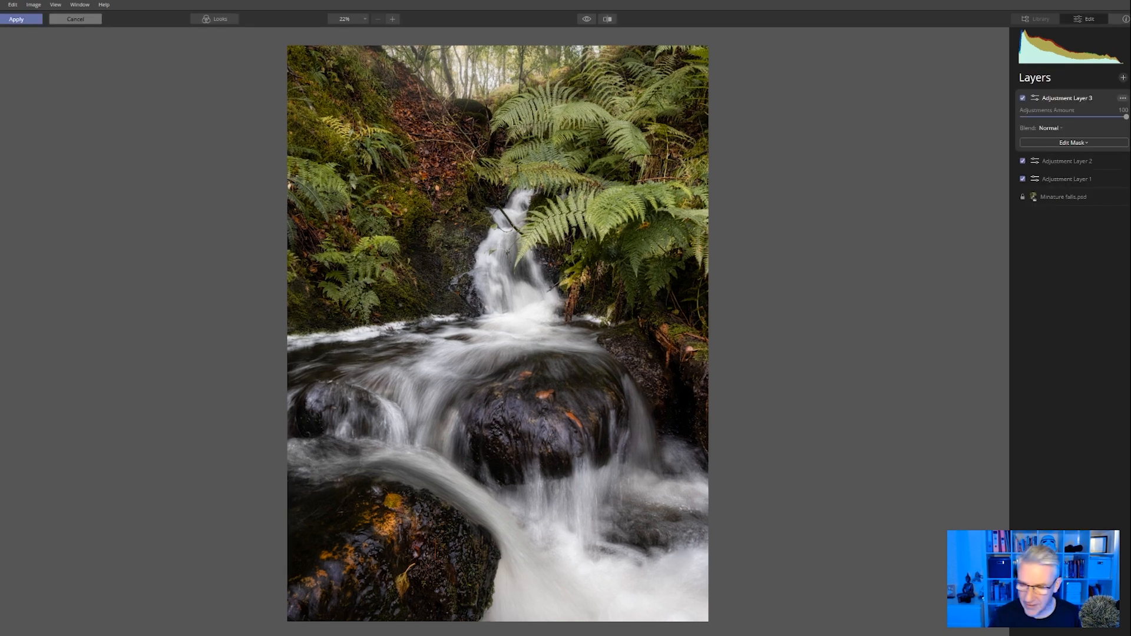
click(1124, 77)
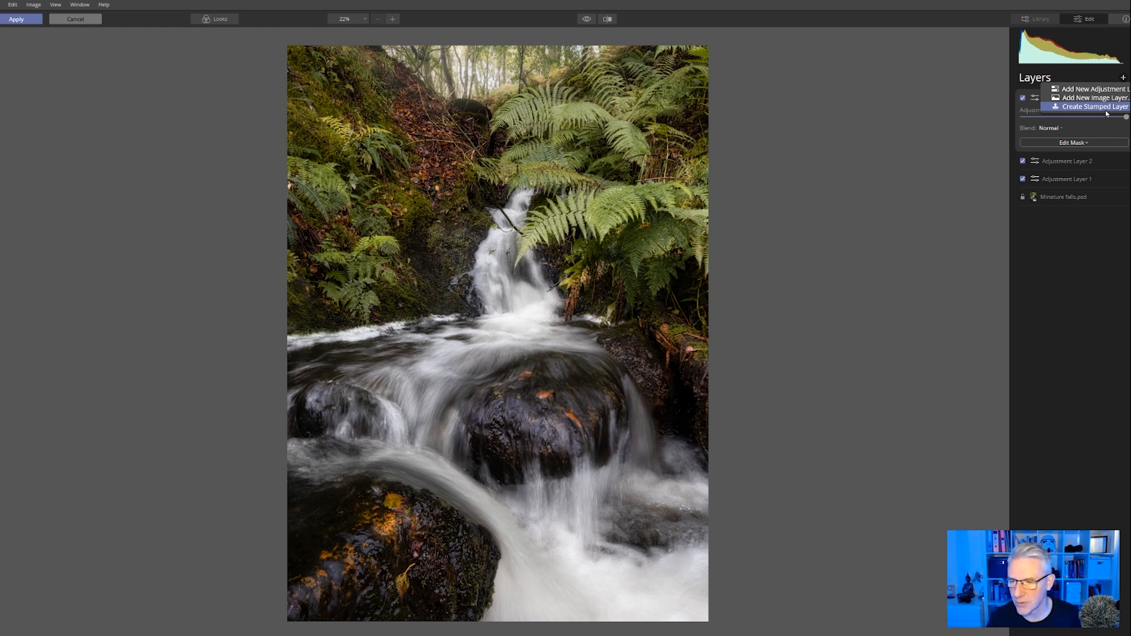
click(1097, 89)
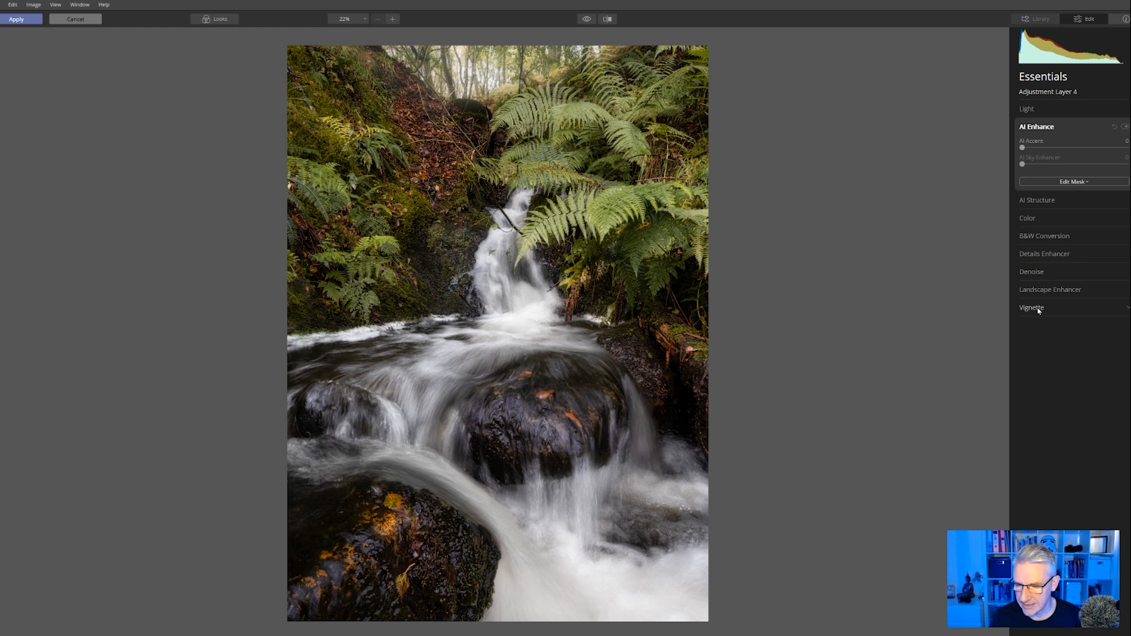
Darken the photo's edges with a Vignette on Adjustment Layer 4, setting its Amount to -63.
click(1037, 309)
drag(1072, 289, 1048, 288)
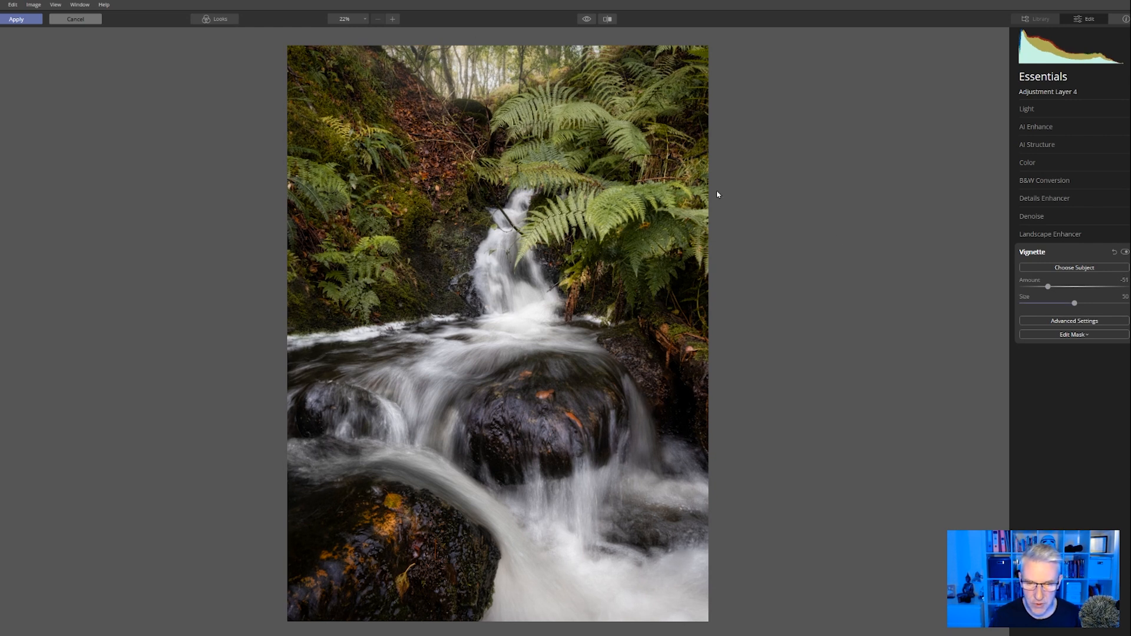
drag(1047, 286, 1046, 286)
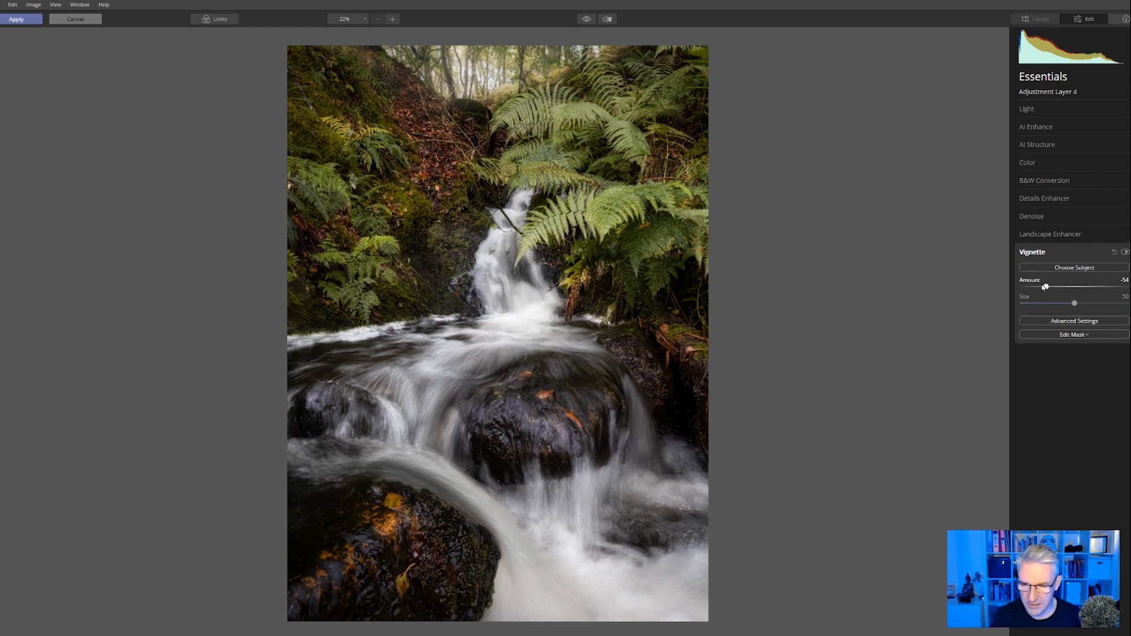
drag(1041, 287, 1041, 287)
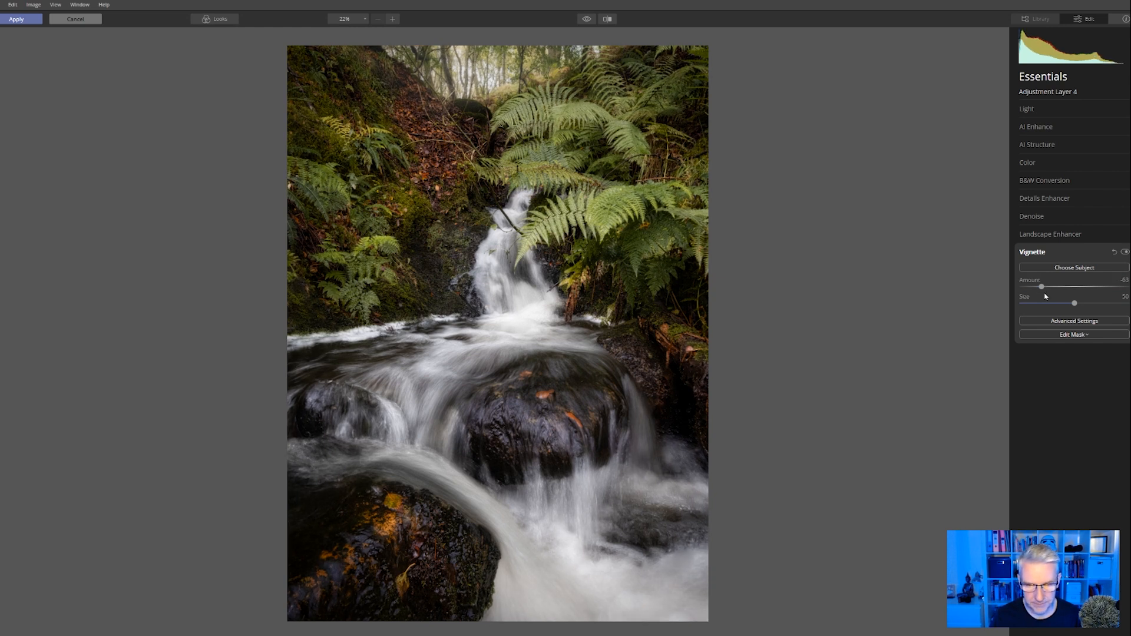
Choose the vignette's subject by trying points on the waterfall and the central rock, ending on the upper cascade.
click(1074, 267)
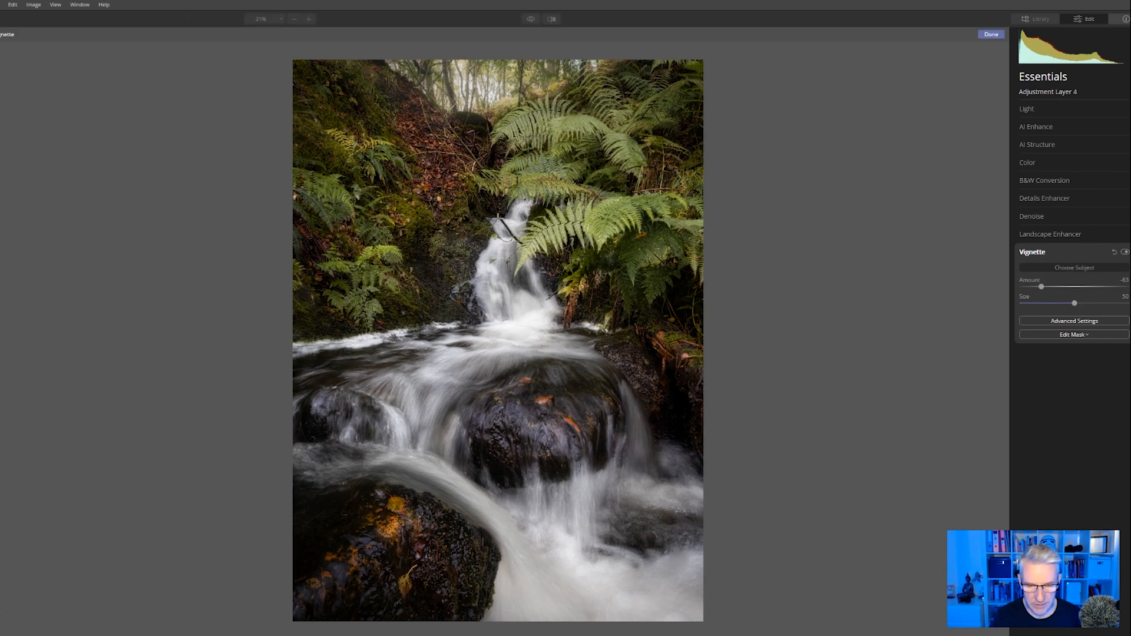
click(497, 215)
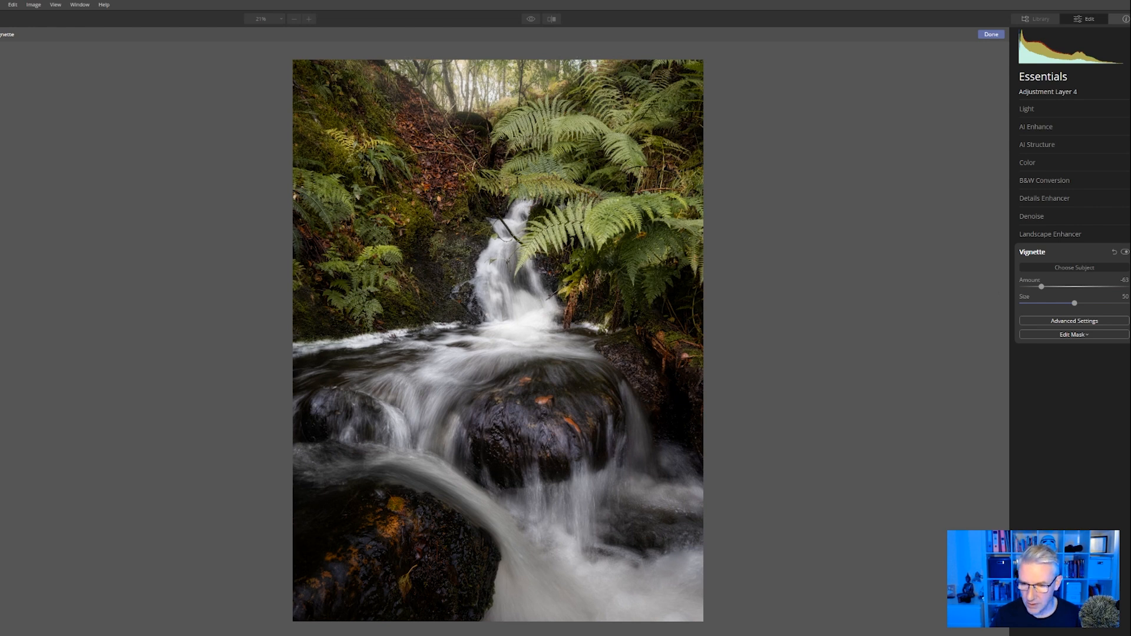
click(567, 418)
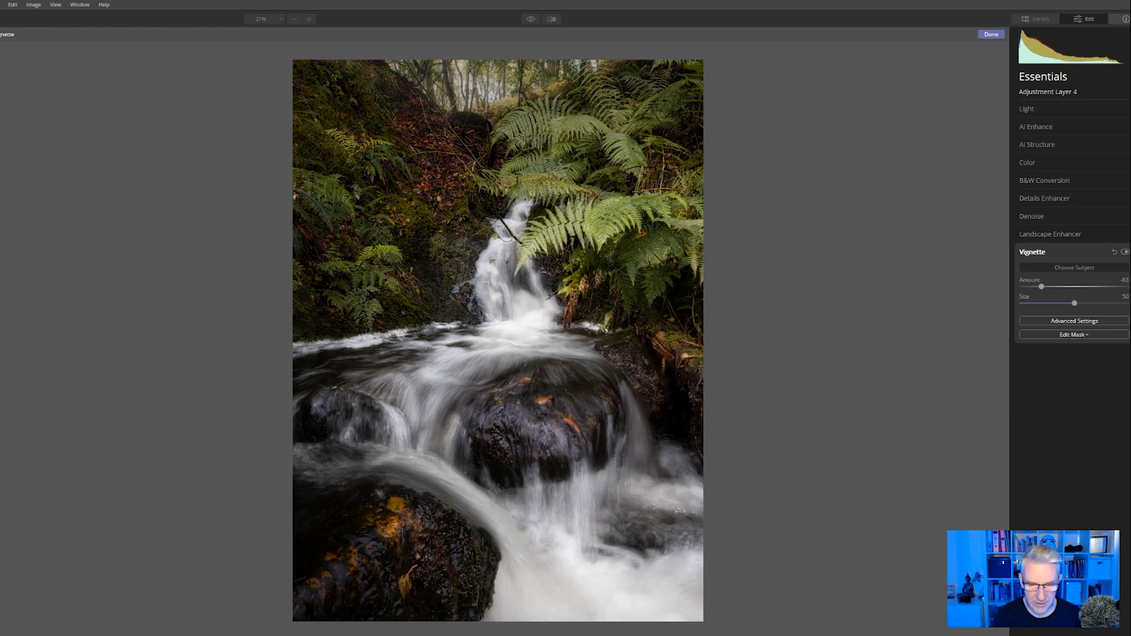
click(518, 249)
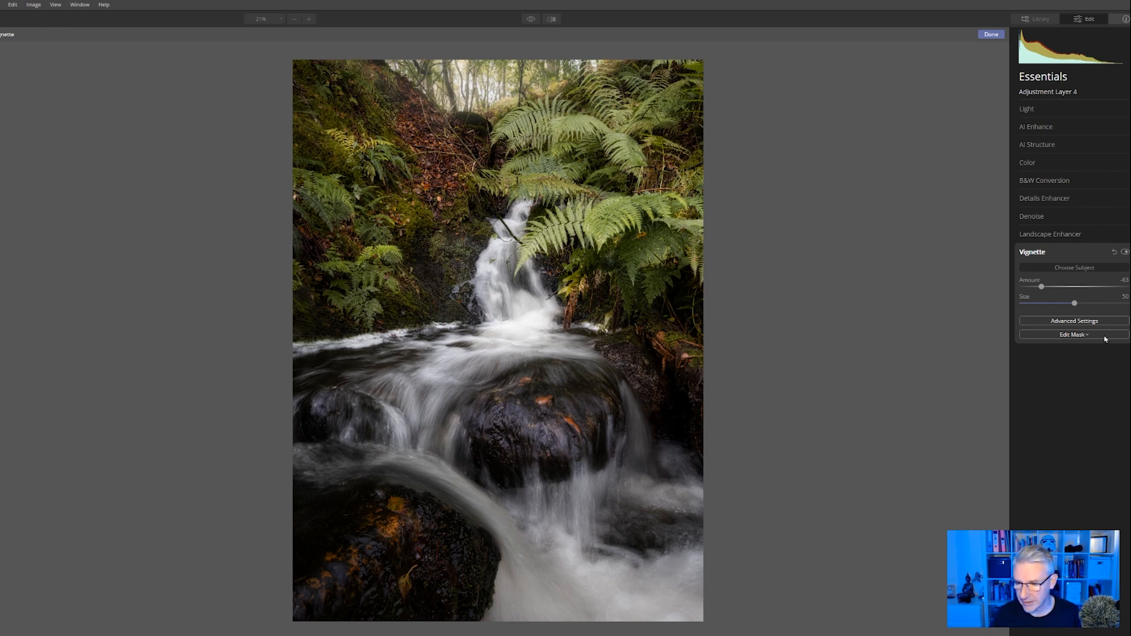
Erase the vignette from the leaf-covered foreground rock with a mask brush of size 100 at 50% opacity.
click(1073, 335)
click(1054, 347)
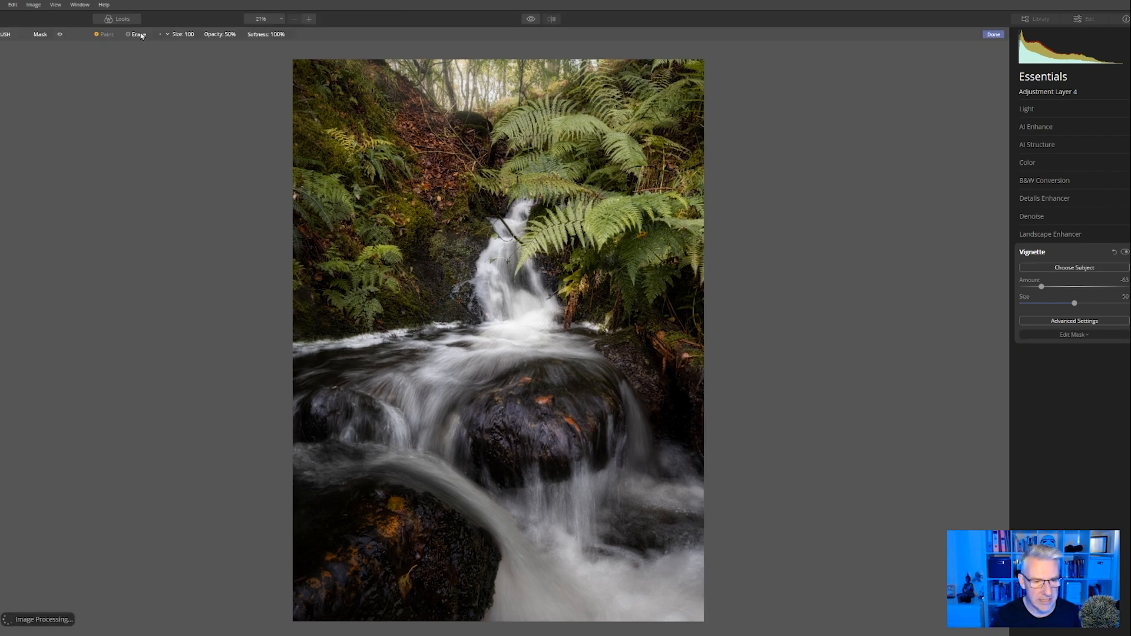
click(141, 36)
mouse_move(398, 510)
mouse_down()
mouse_move(380, 518)
mouse_move(396, 555)
mouse_move(454, 550)
mouse_move(379, 515)
mouse_move(444, 548)
mouse_up()
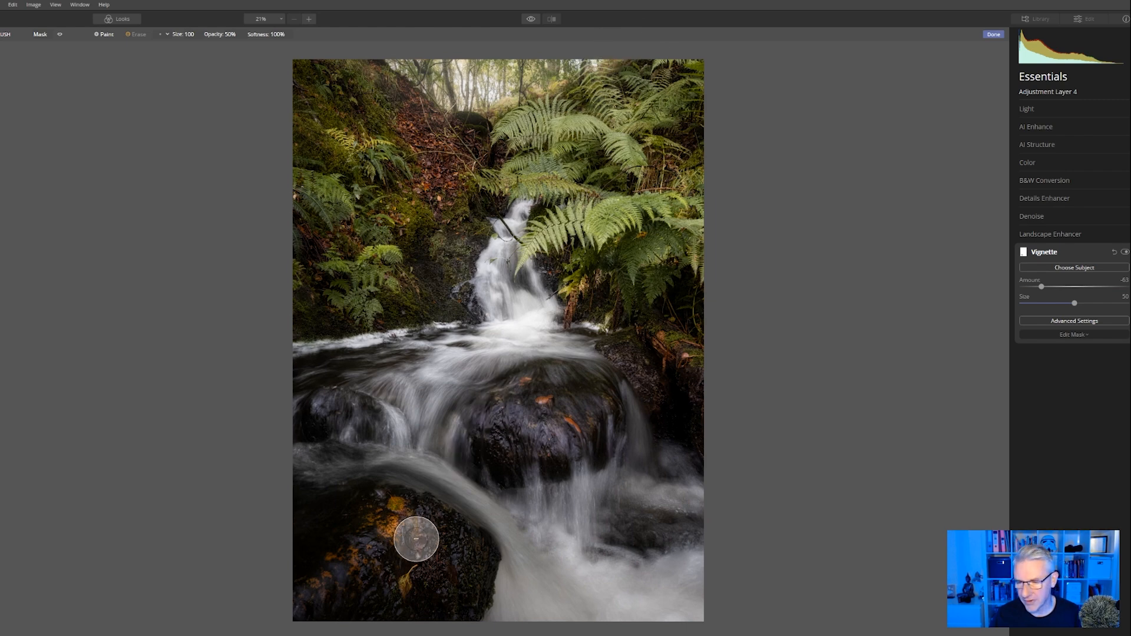
Raise Smart Contrast to 10 in the Light adjustments of Adjustment Layer 4.
click(1032, 112)
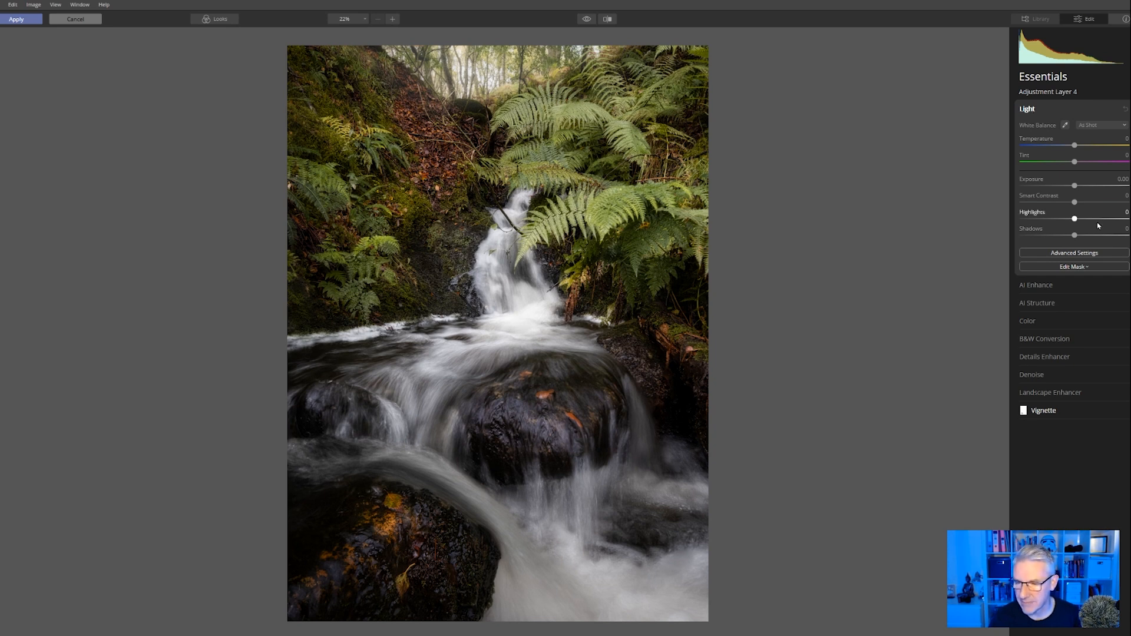
drag(1074, 202, 1079, 203)
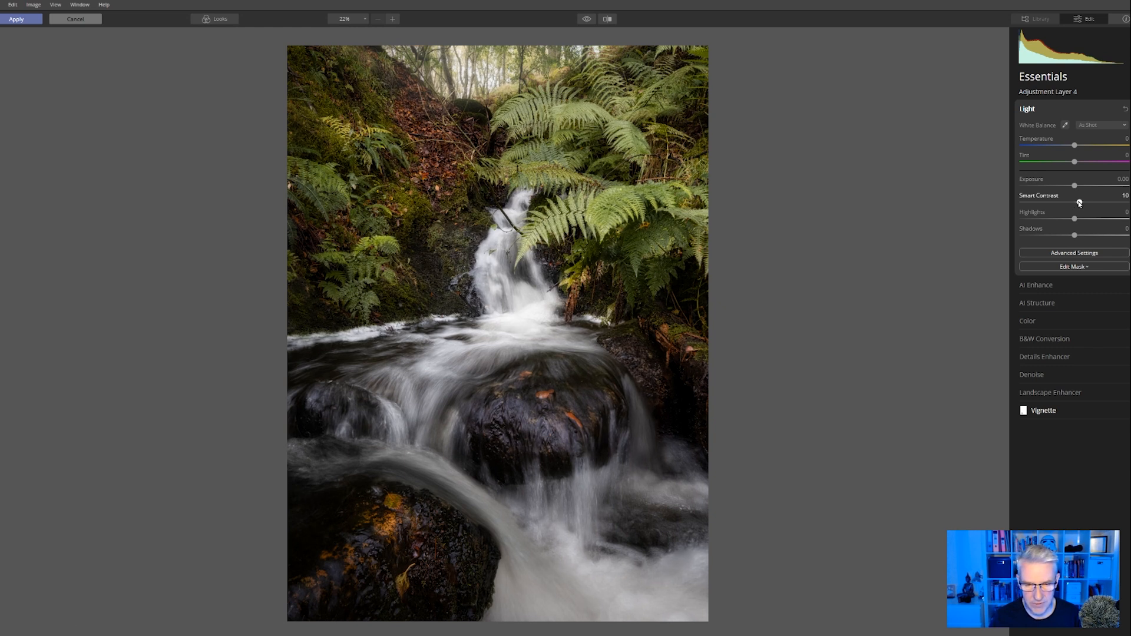